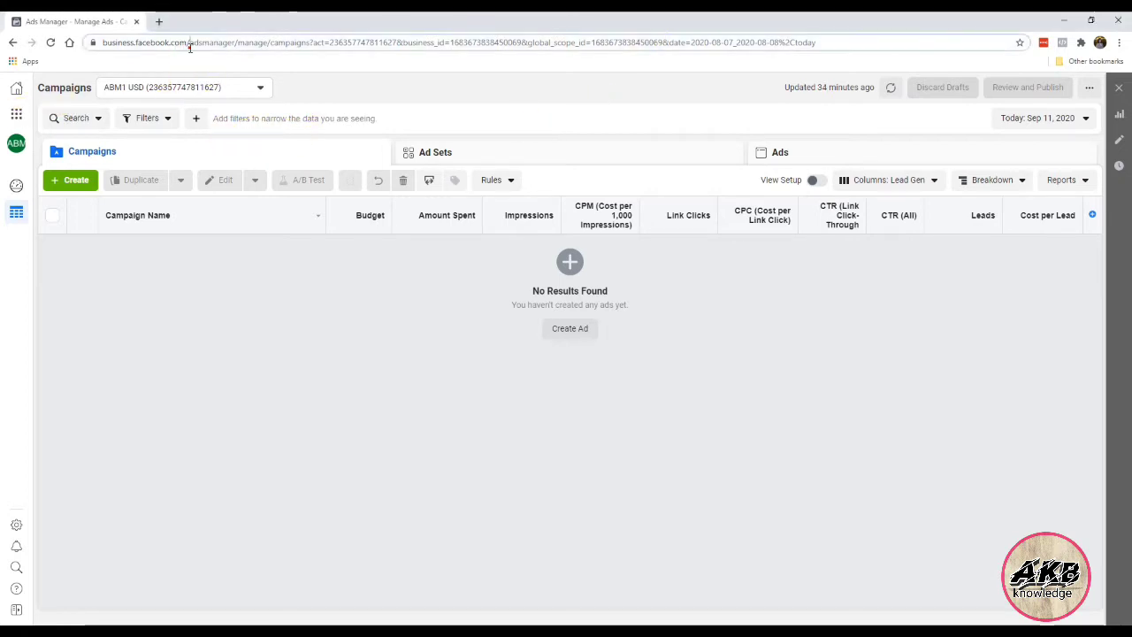
# Go to the Business Manager home page and open Ads Manager from there.
pyautogui.moveTo(188, 45); pyautogui.dragTo(257, 71)
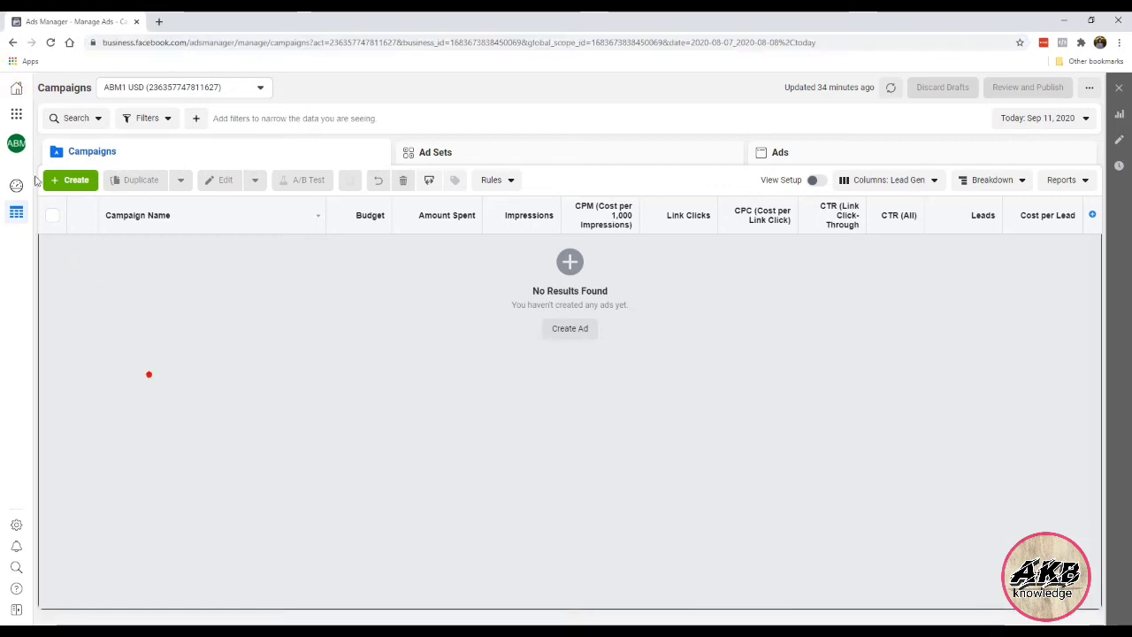
pyautogui.click(19, 90)
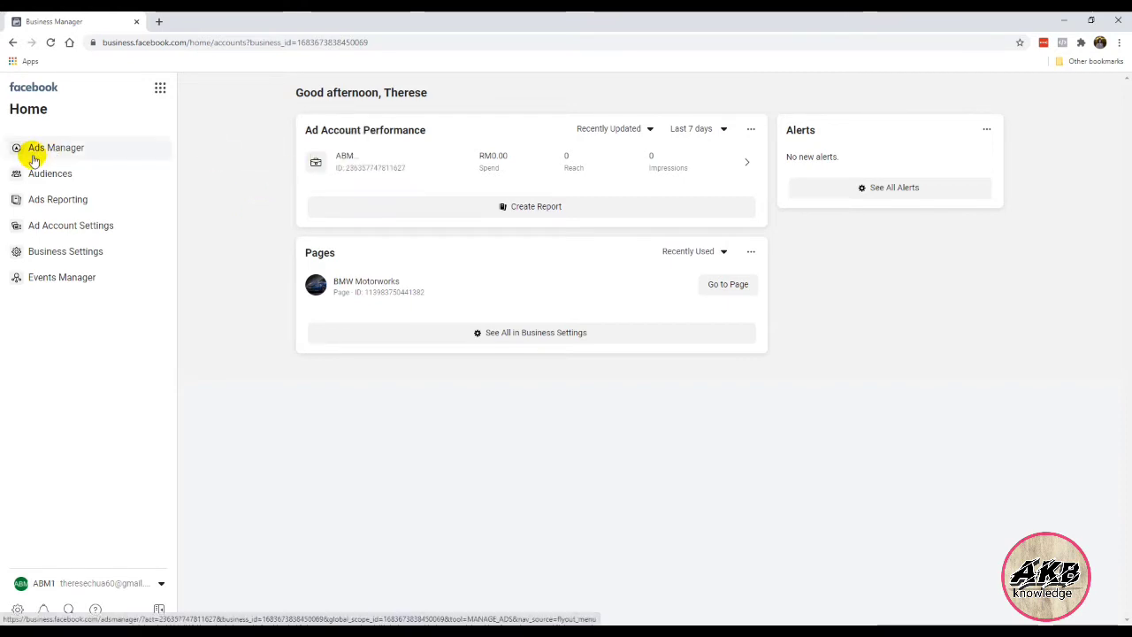
pyautogui.click(77, 151)
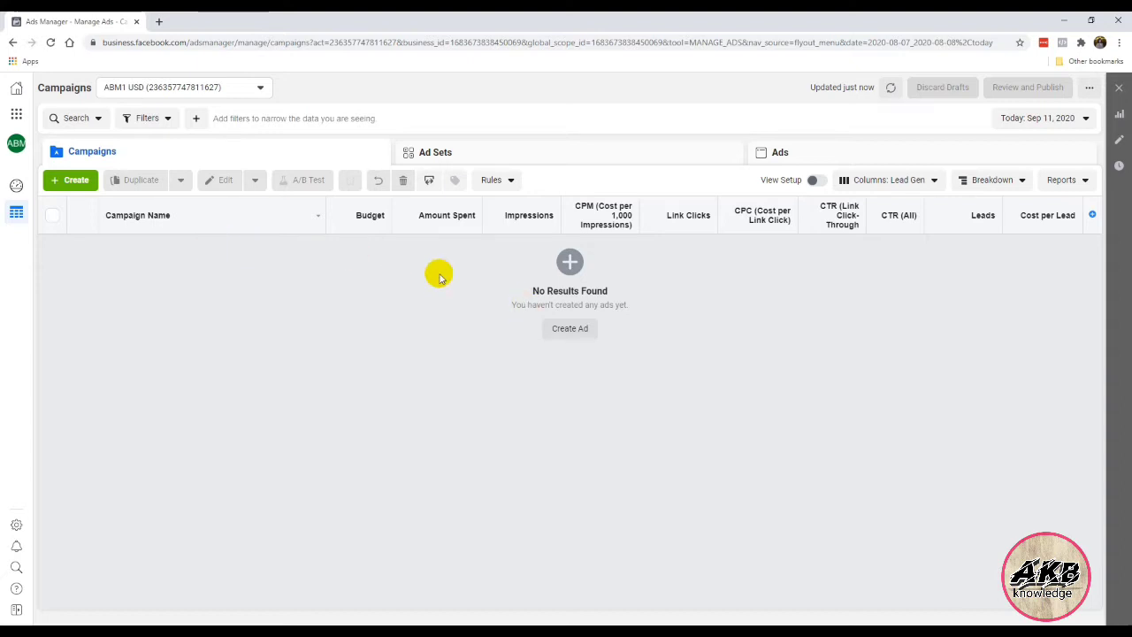
# Start creating a new campaign with Conversions as its objective.
pyautogui.click(76, 186)
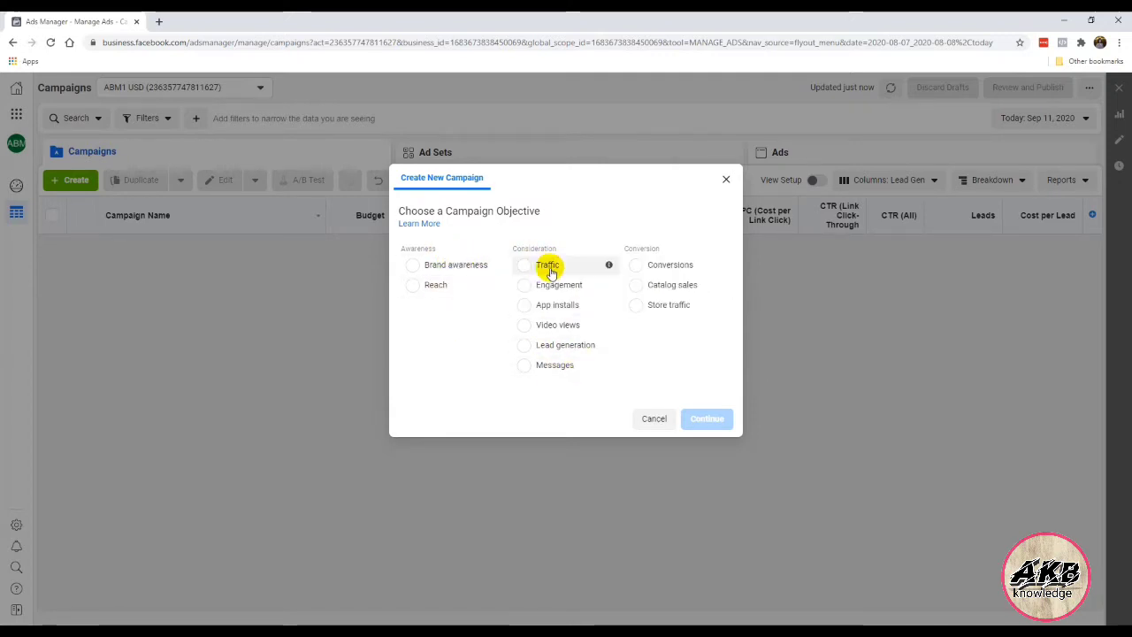
pyautogui.click(568, 349)
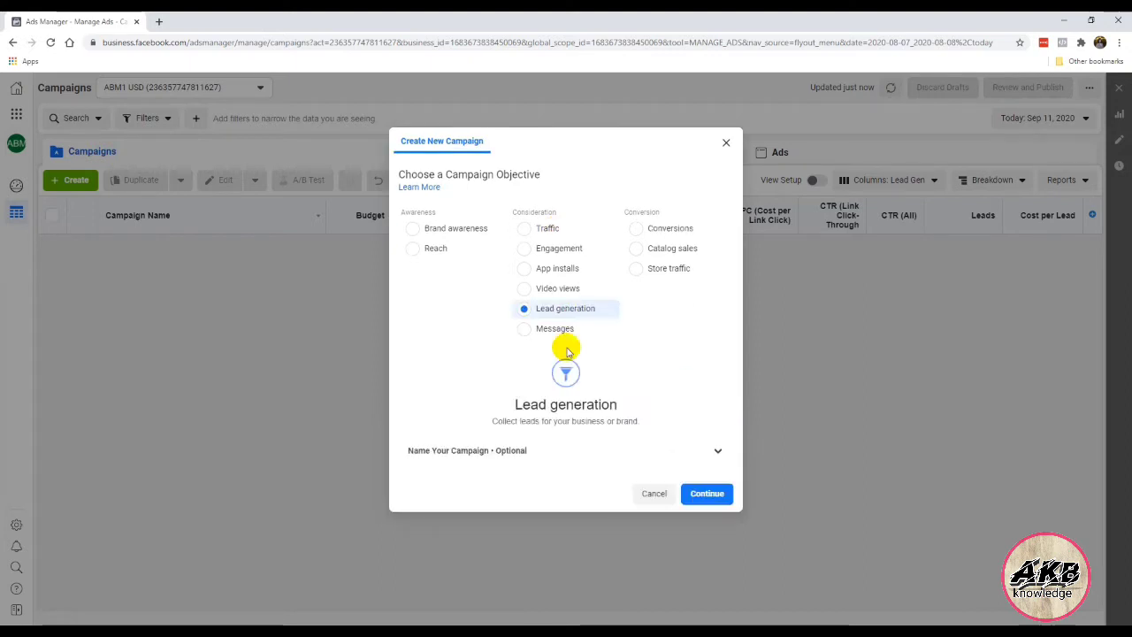
pyautogui.click(674, 230)
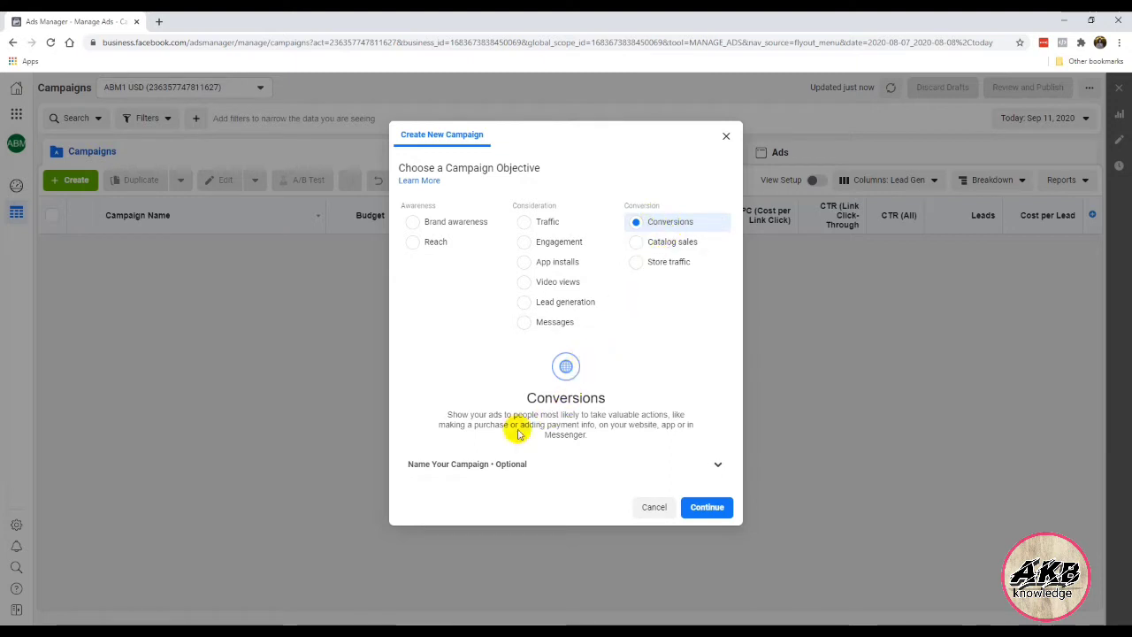
# Expand the optional naming section and name the campaign "Conversions - PDF Book".
pyautogui.click(494, 466)
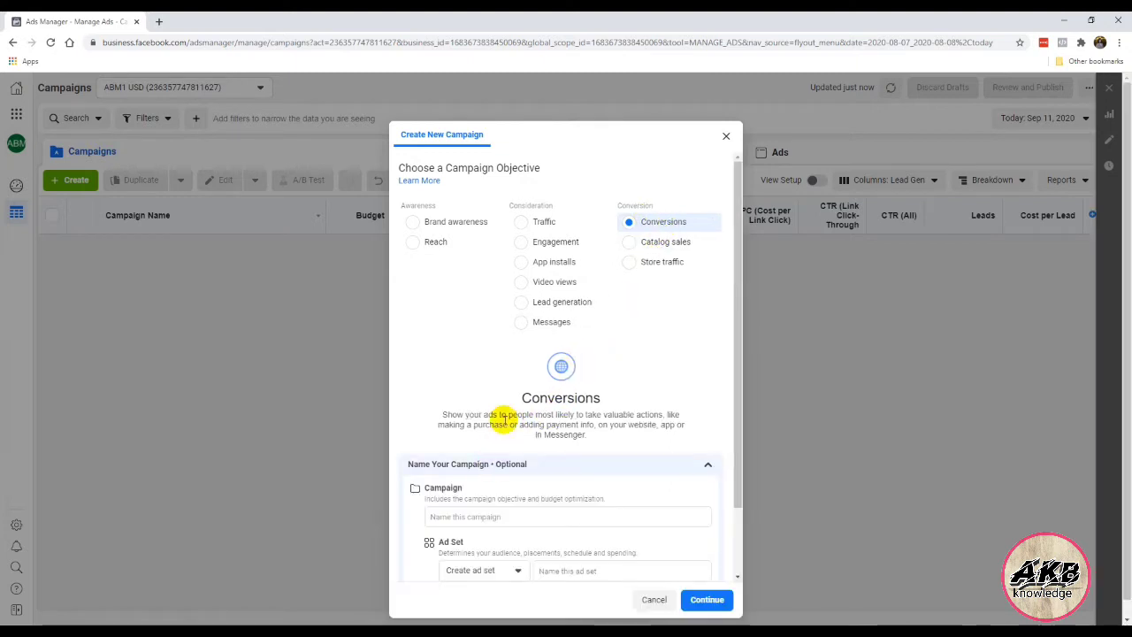
pyautogui.click(505, 420)
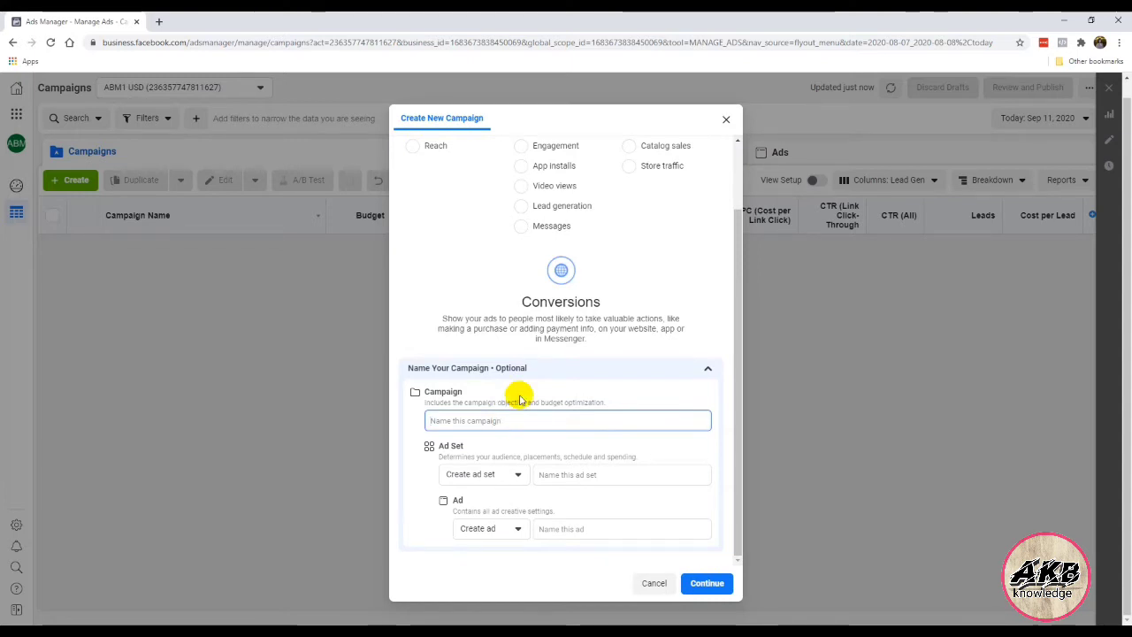
pyautogui.write('PDF Book')
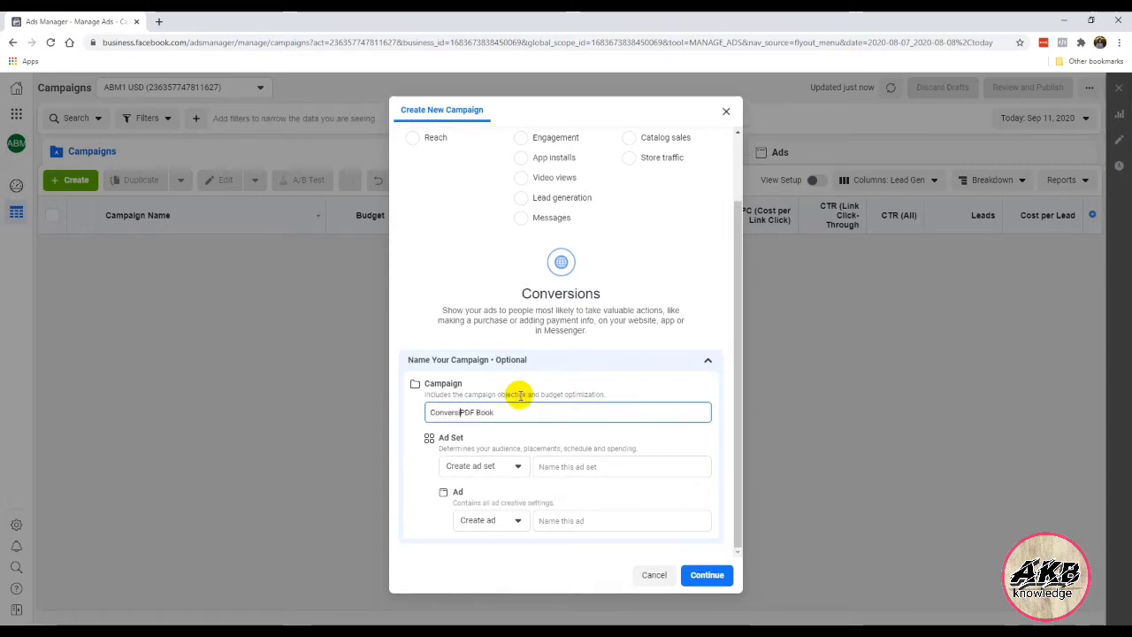
pyautogui.write('ions -')
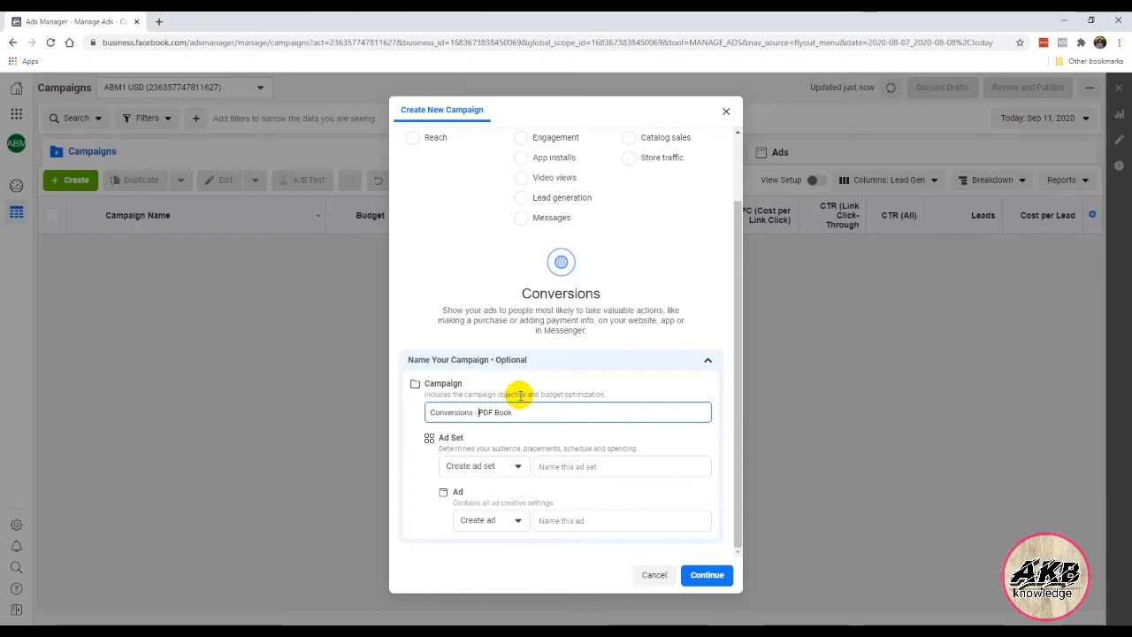
pyautogui.scroll(3, 553, 256)
pyautogui.scroll(-1, 459, 356)
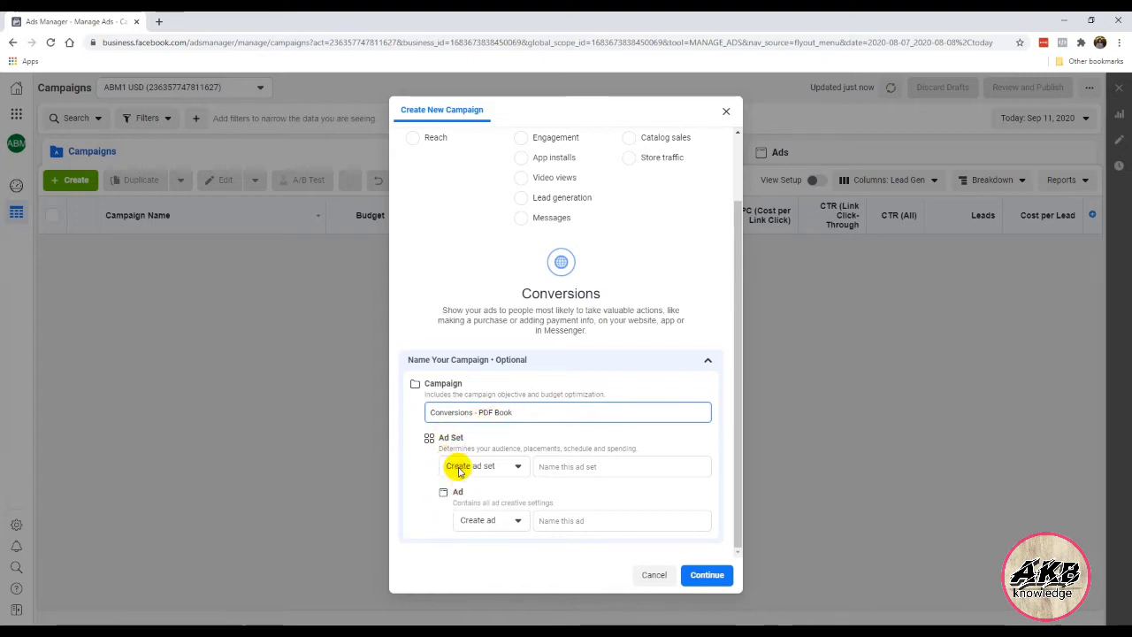
# Set the new campaign to skip the ad set and continue to the campaign editor.
pyautogui.click(459, 467)
pyautogui.click(437, 471)
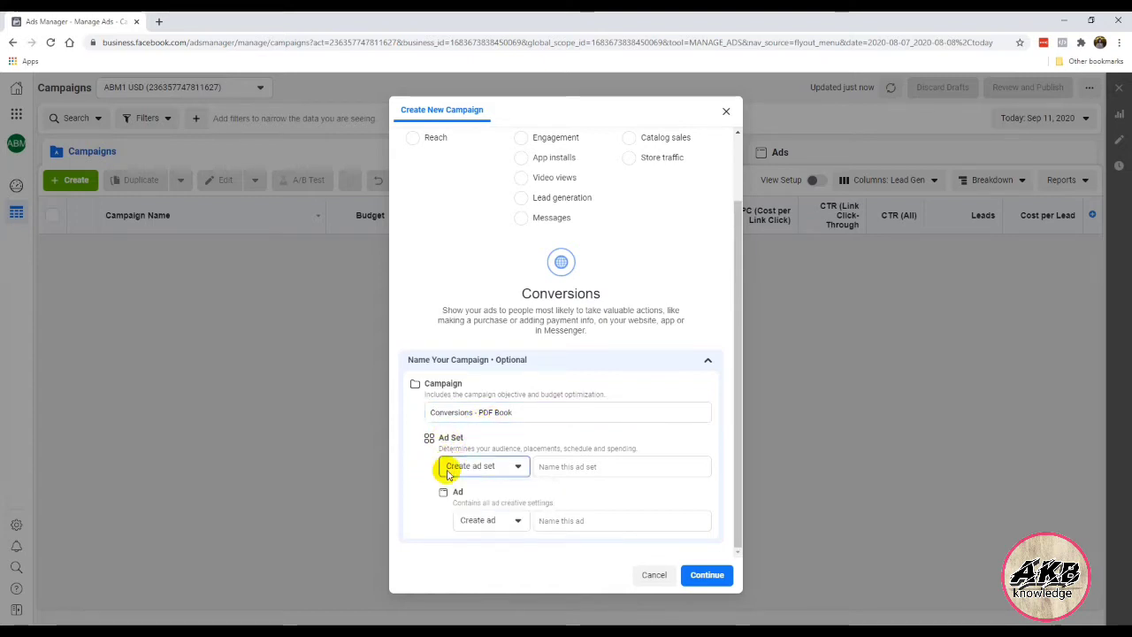
pyautogui.click(447, 473)
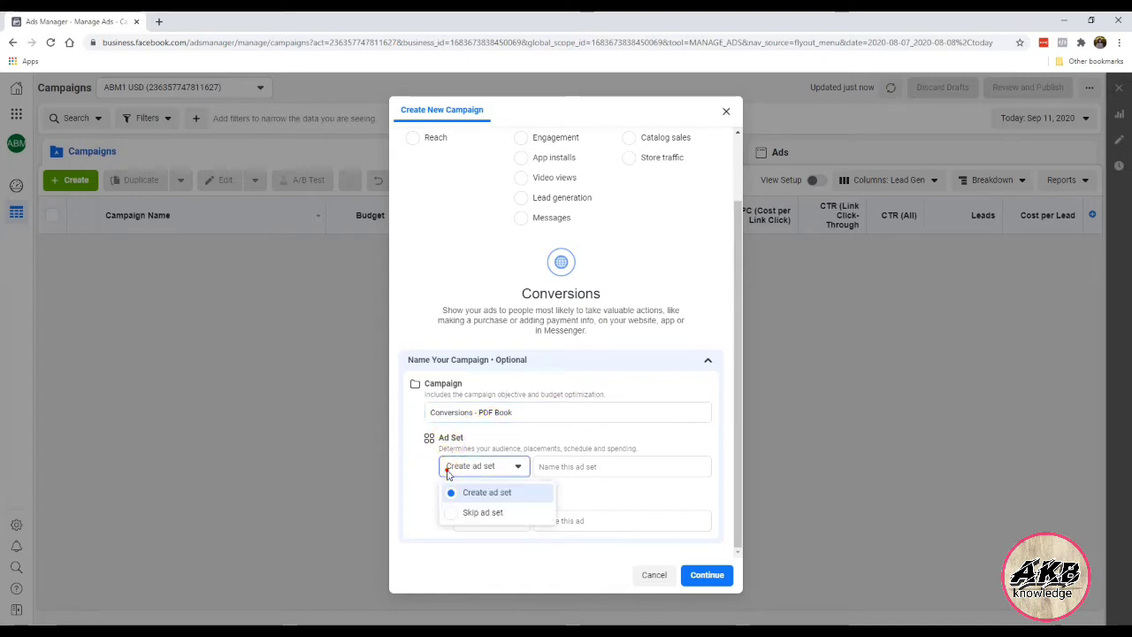
pyautogui.click(465, 512)
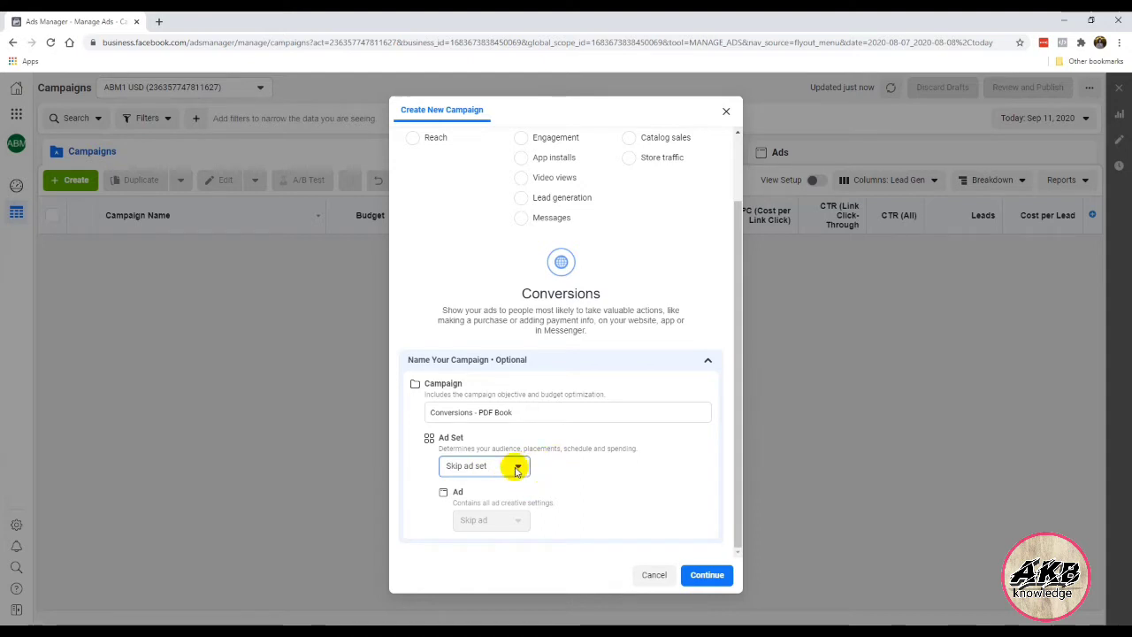
pyautogui.click(707, 575)
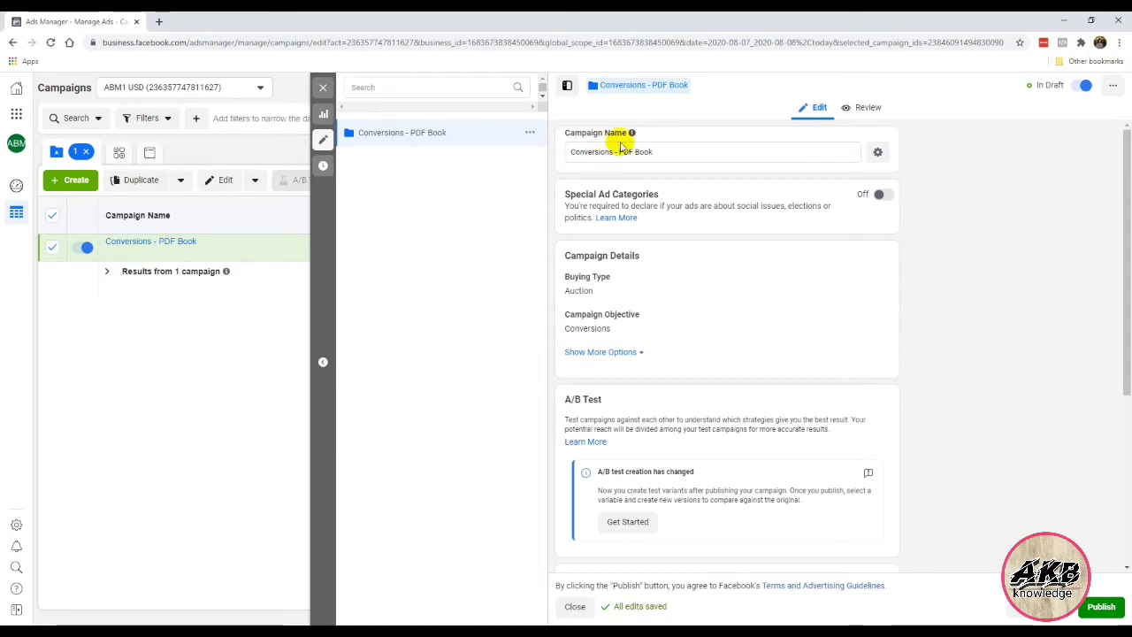
# Turn off Campaign Budget Optimization for the Conversions - PDF Book campaign.
pyautogui.moveTo(632, 134)
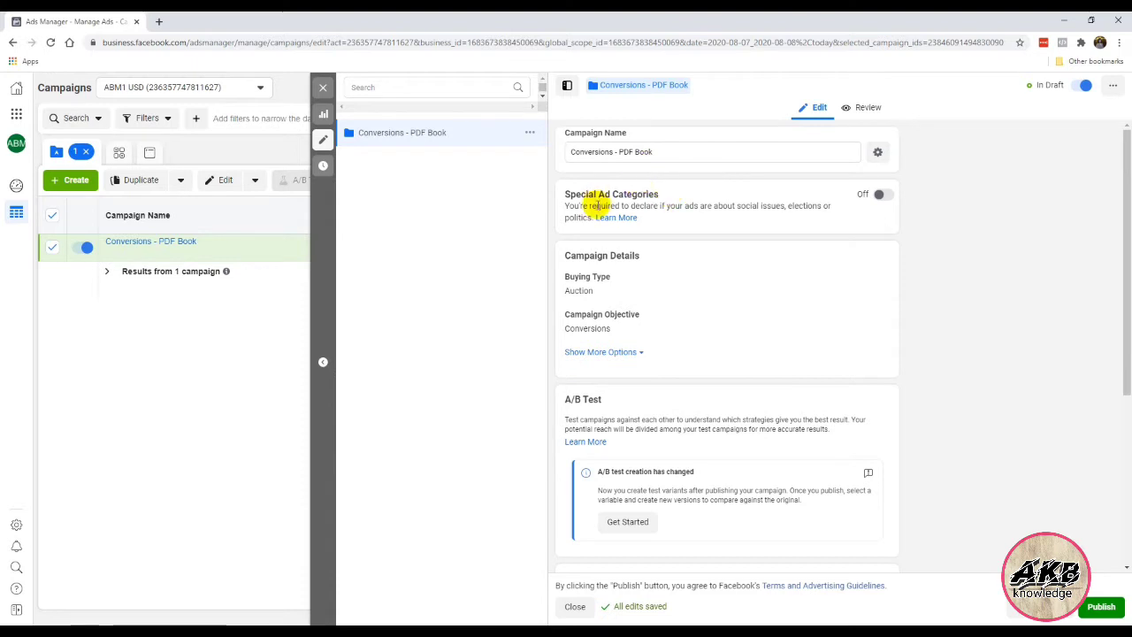
pyautogui.scroll(-3, 687, 303)
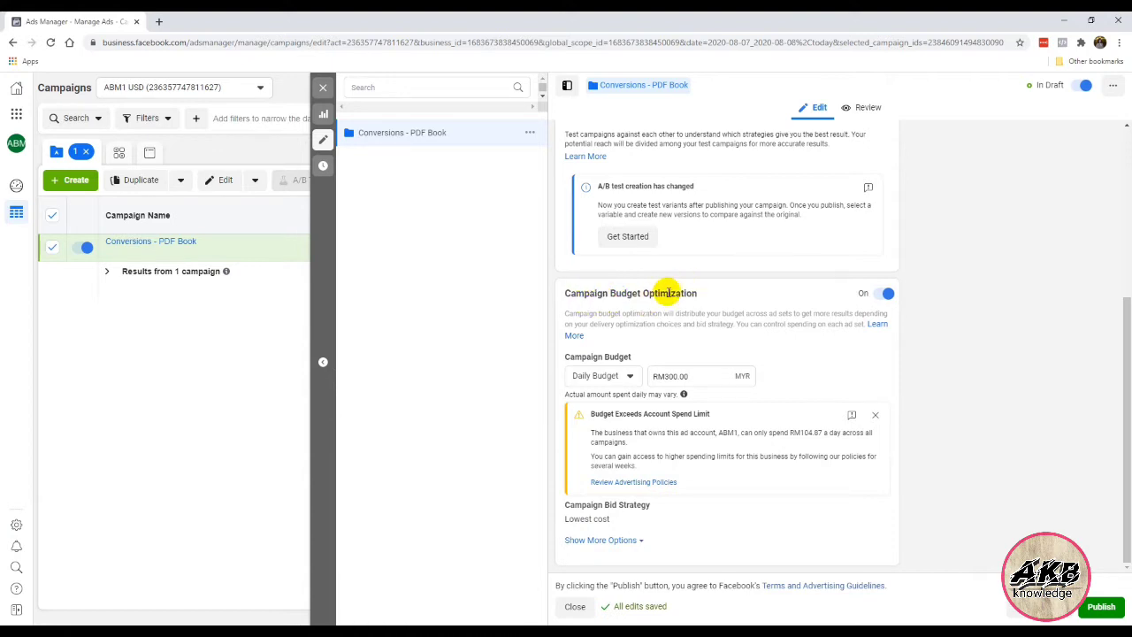
pyautogui.click(879, 299)
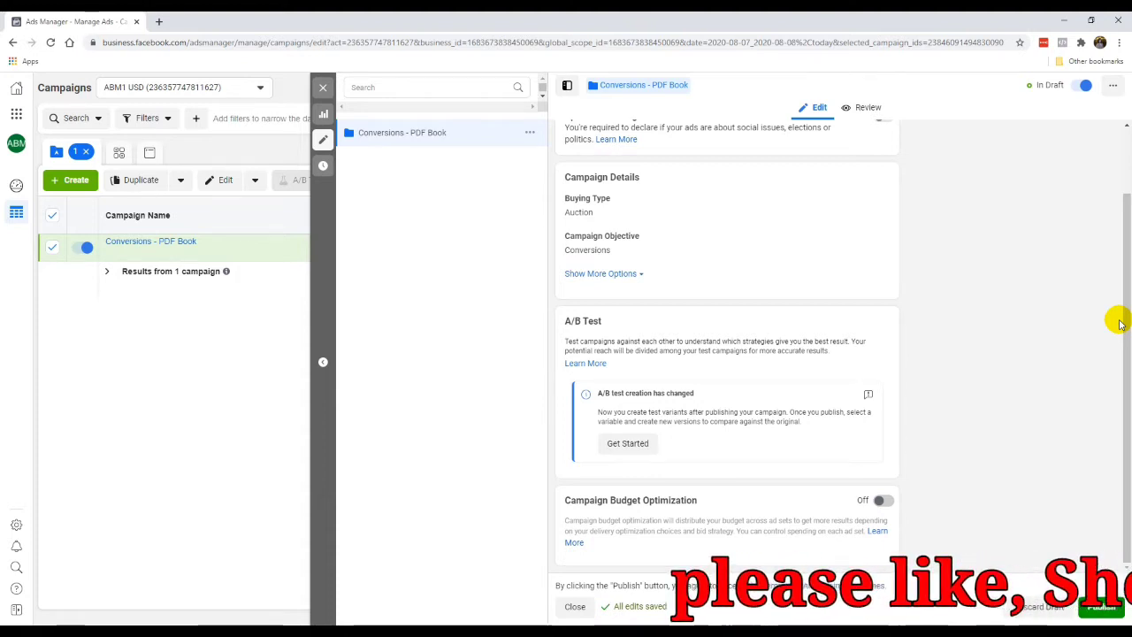
# Review the campaign settings, publish the campaign and dismiss the notification.
pyautogui.scroll(1, 851, 291)
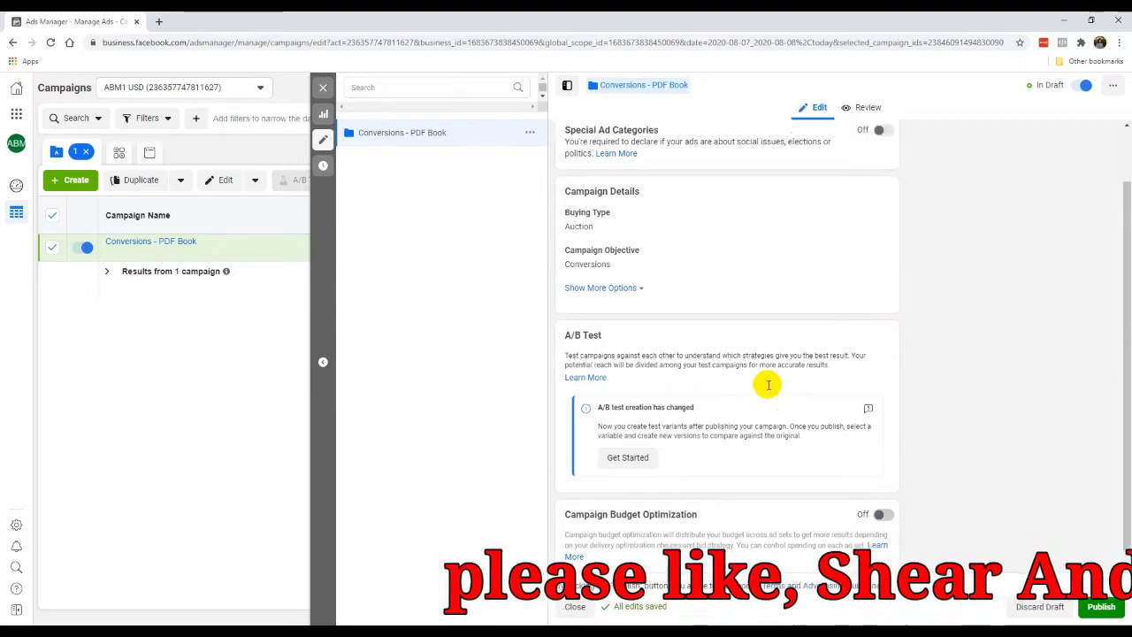
pyautogui.scroll(2, 677, 190)
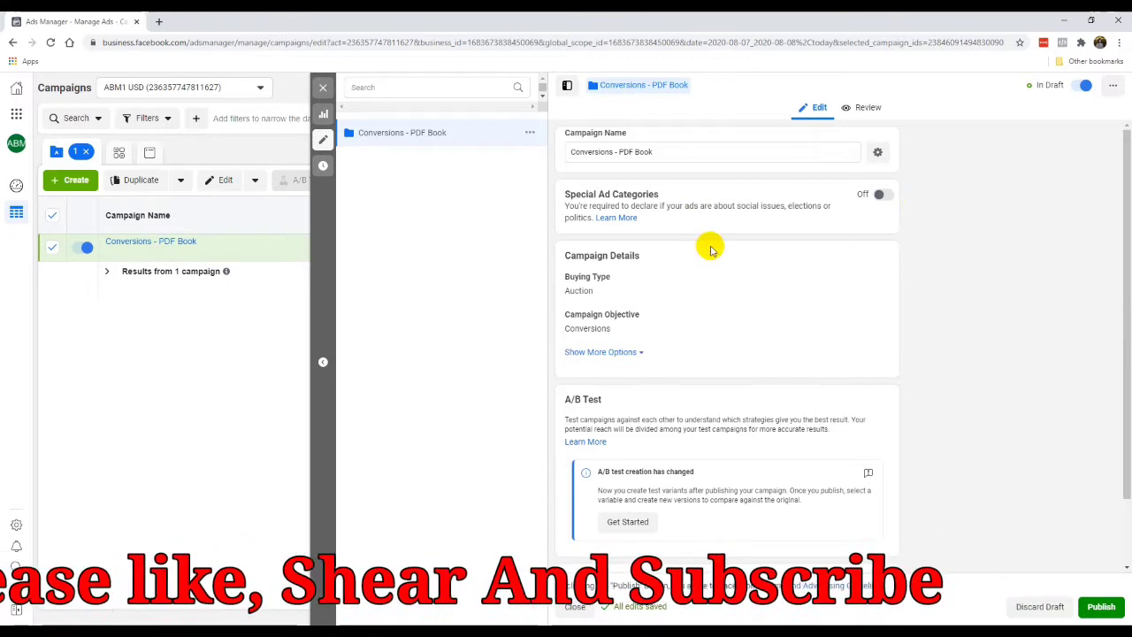
pyautogui.scroll(-2, 669, 374)
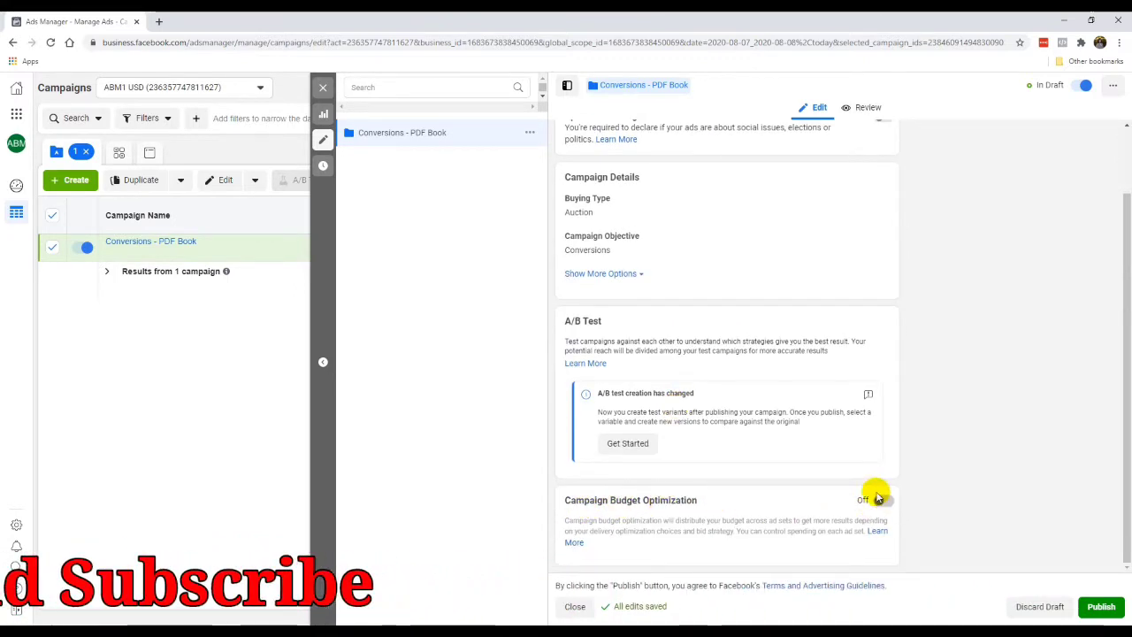
pyautogui.click(1101, 607)
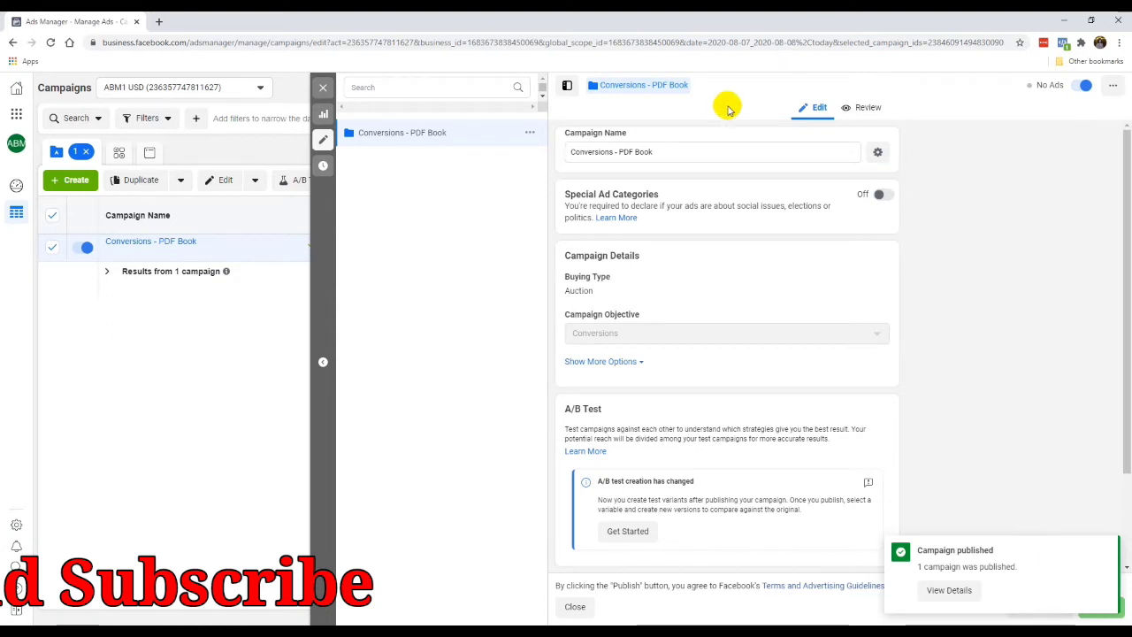
pyautogui.click(1109, 549)
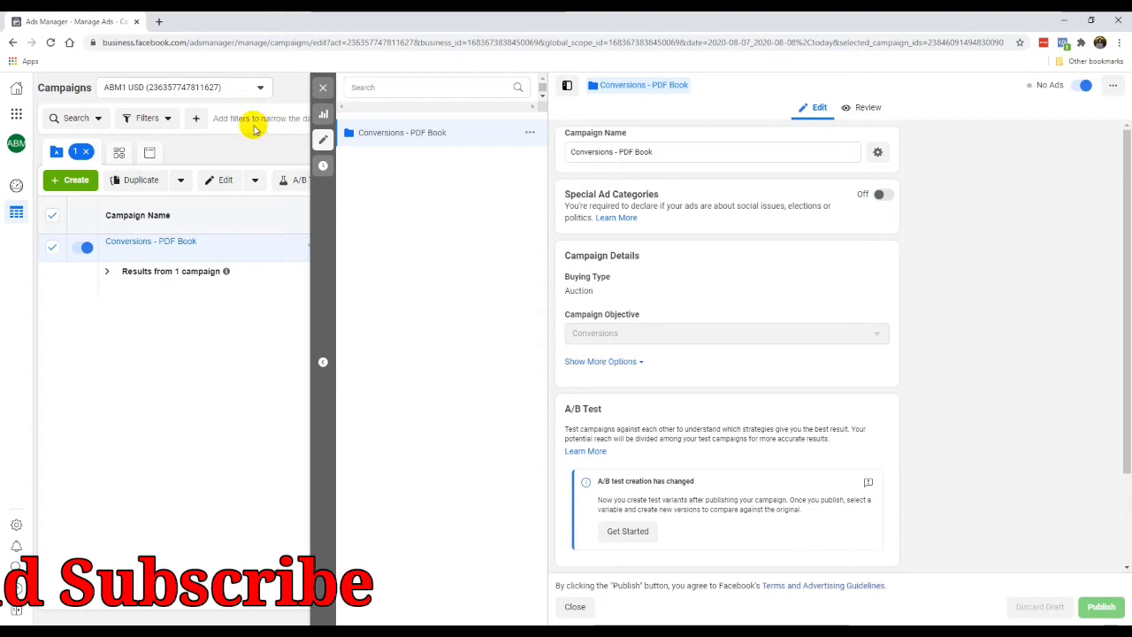
# Close the campaign editor and open the ad sets belonging to the Conversions - PDF Book campaign.
pyautogui.click(323, 93)
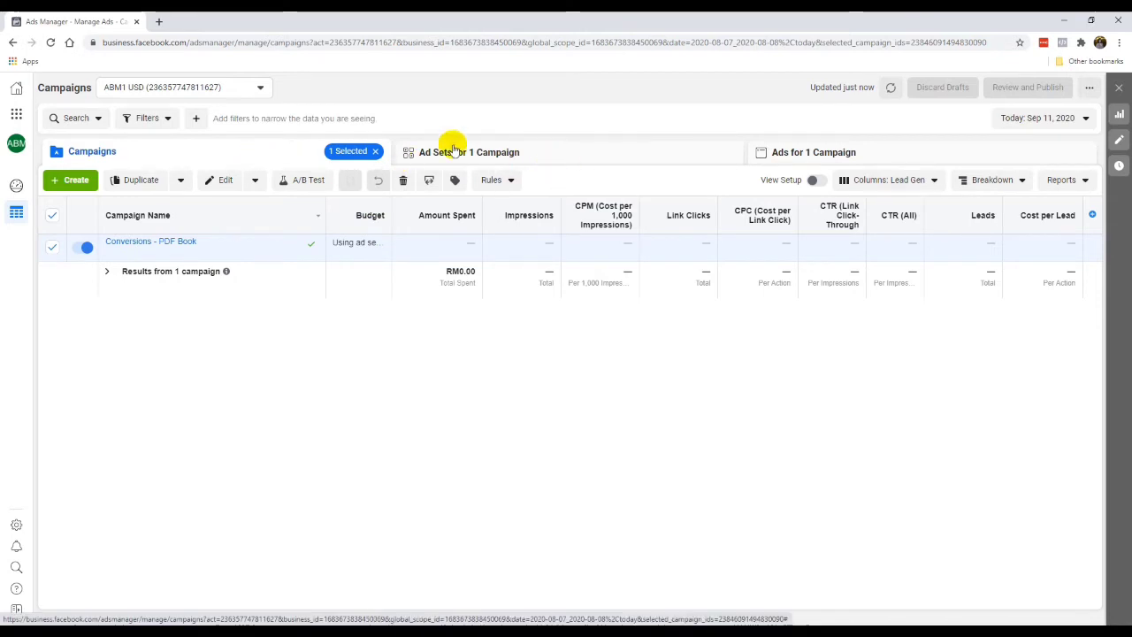
pyautogui.click(52, 215)
pyautogui.moveTo(189, 253)
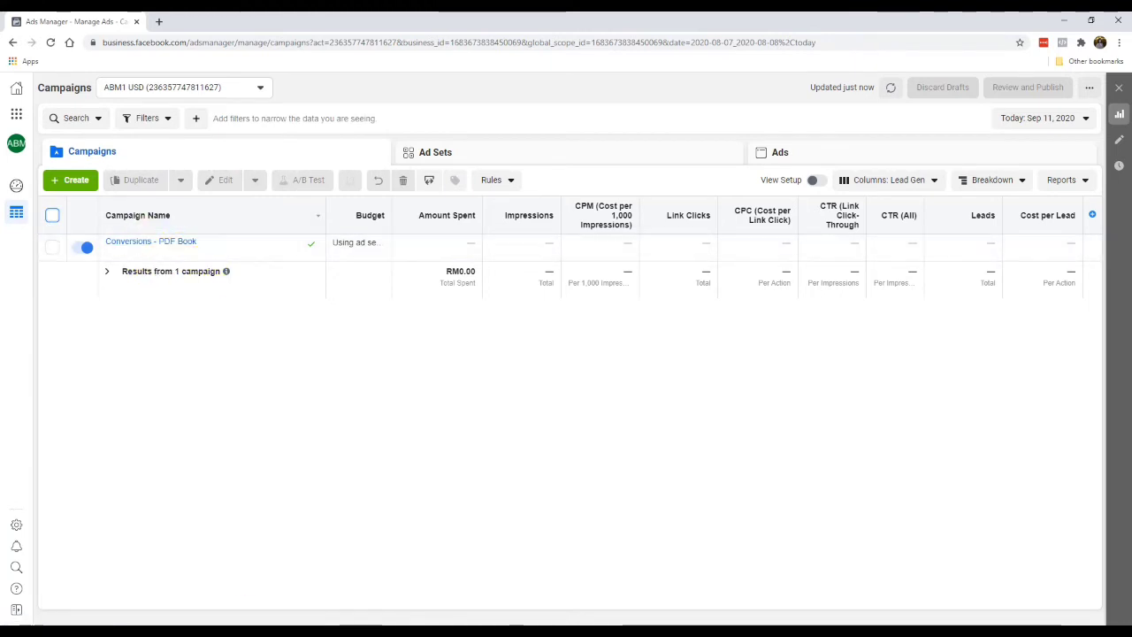
pyautogui.click(88, 247)
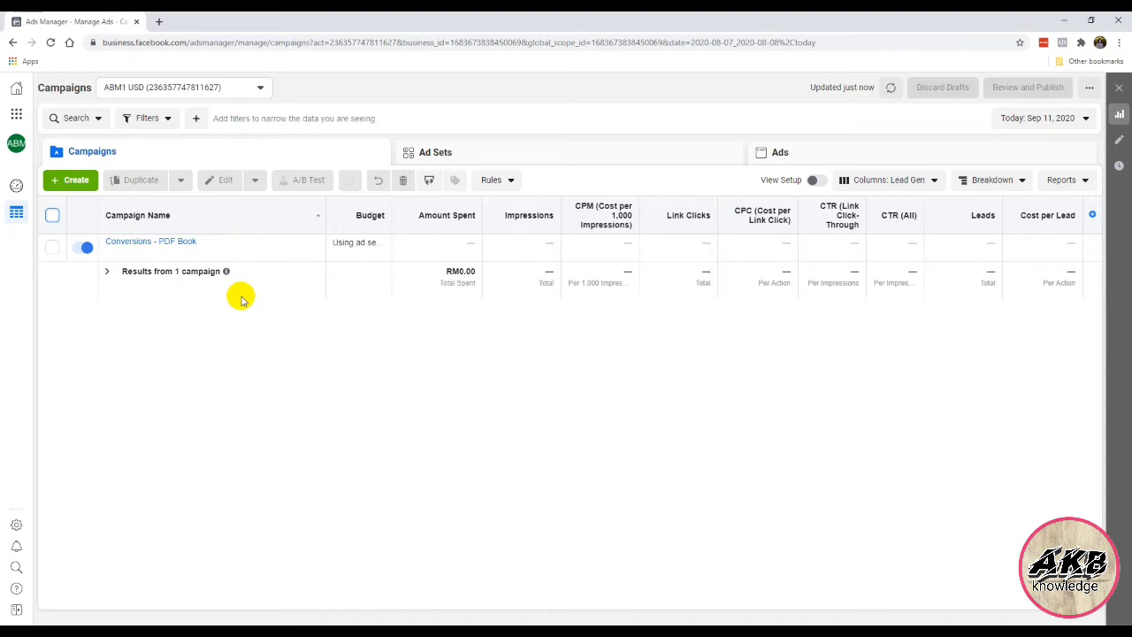
pyautogui.click(51, 248)
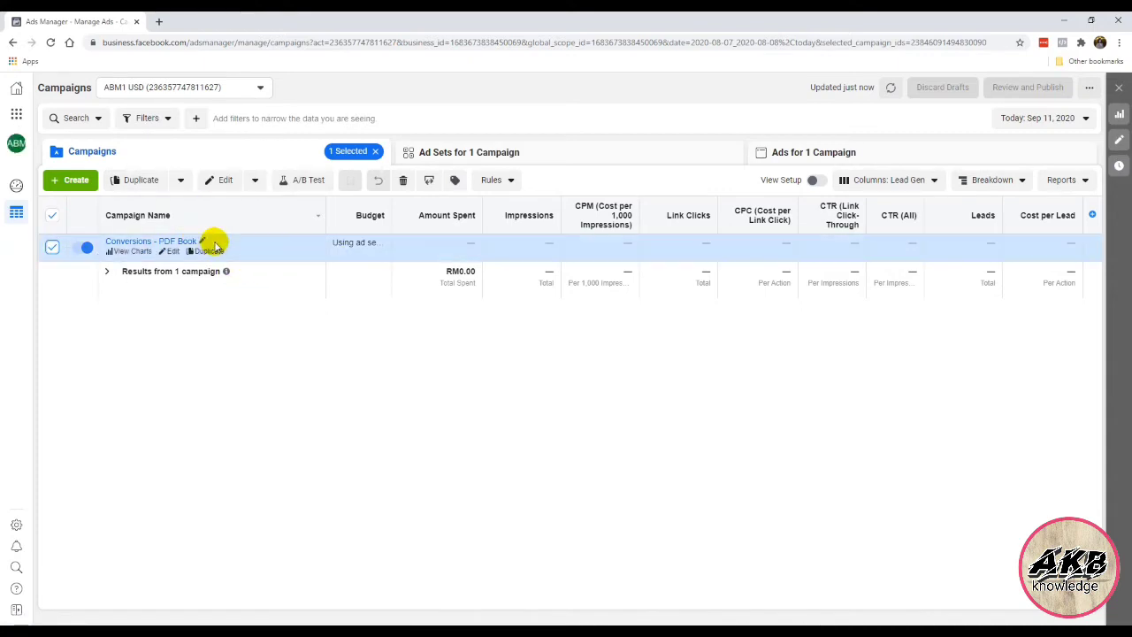
pyautogui.click(540, 153)
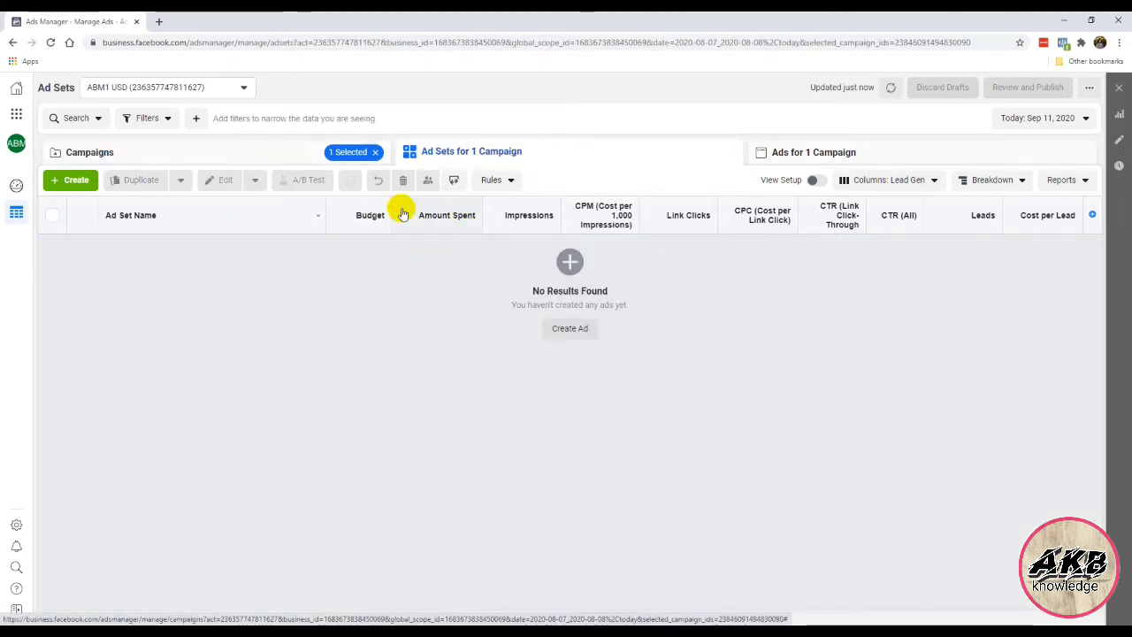
# Create a new ad set named "Test" inside the Conversions - PDF Book campaign.
pyautogui.click(75, 181)
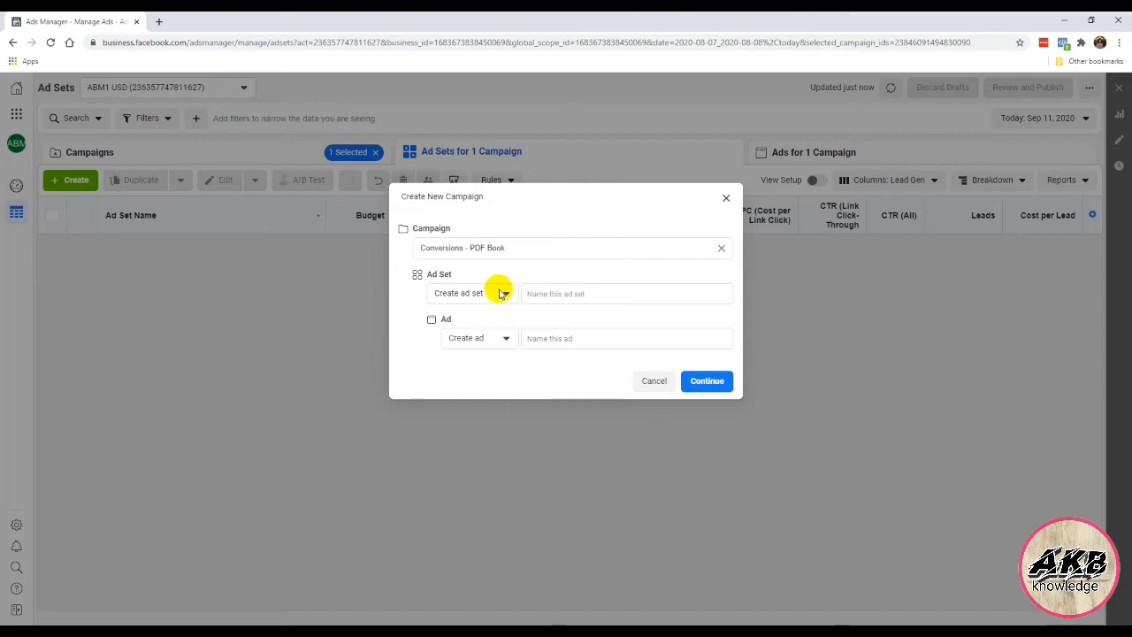
pyautogui.click(548, 293)
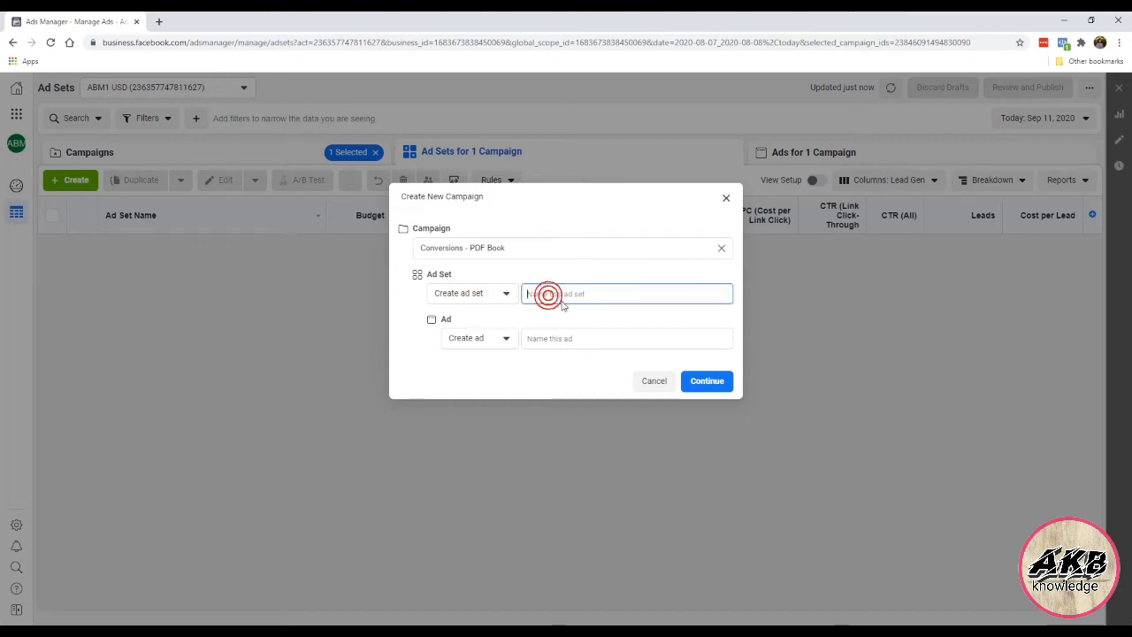
pyautogui.click(483, 294)
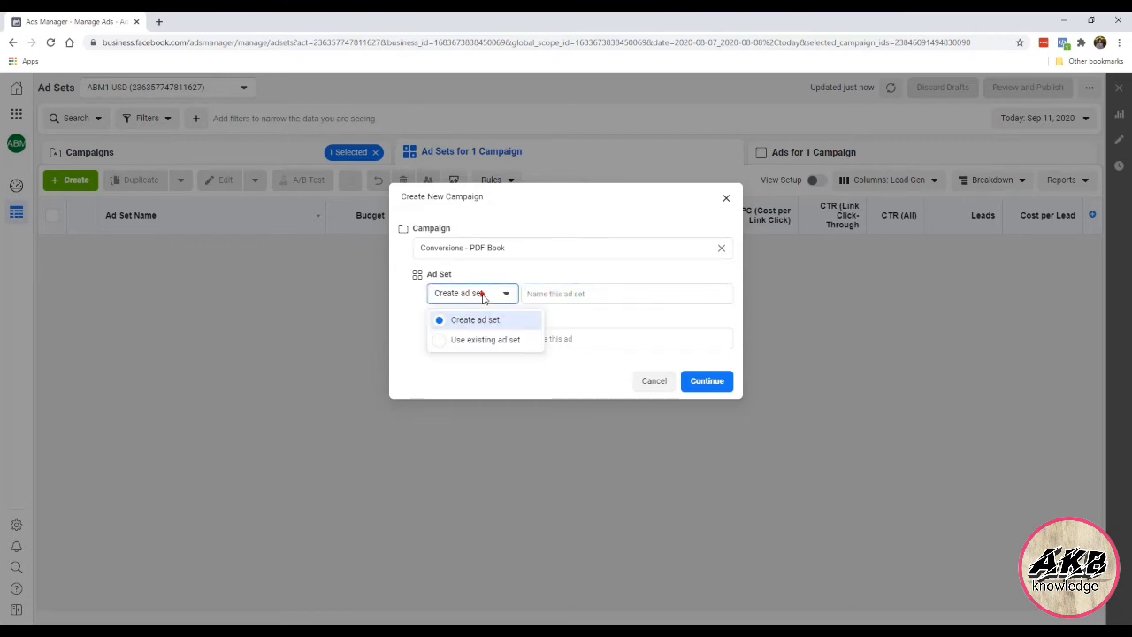
pyautogui.click(482, 294)
pyautogui.click(534, 293)
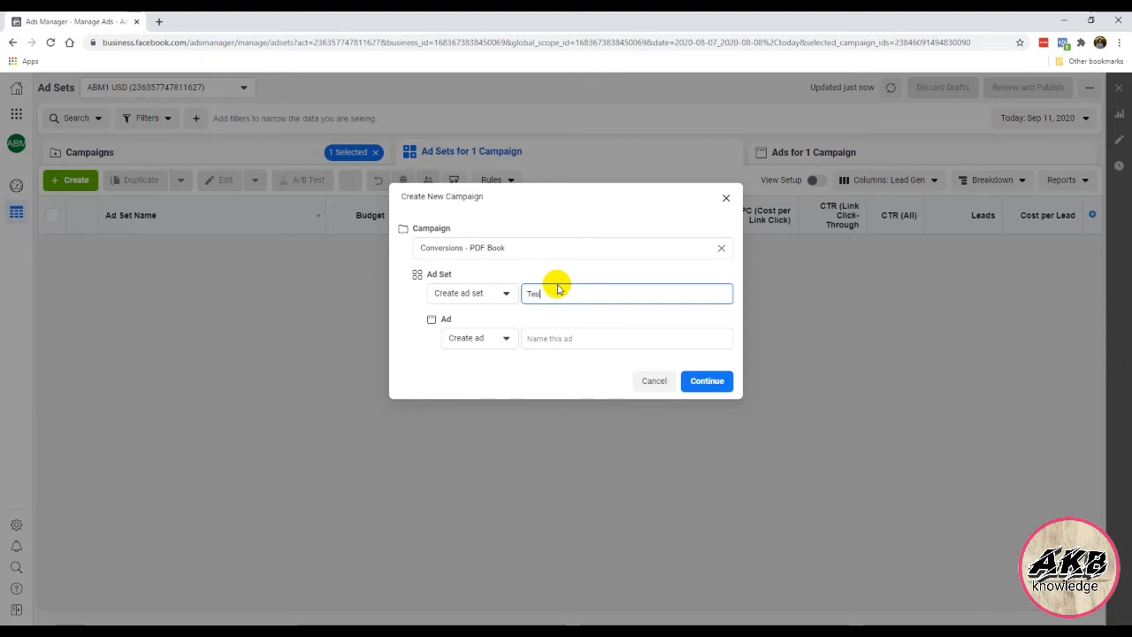
pyautogui.click(694, 385)
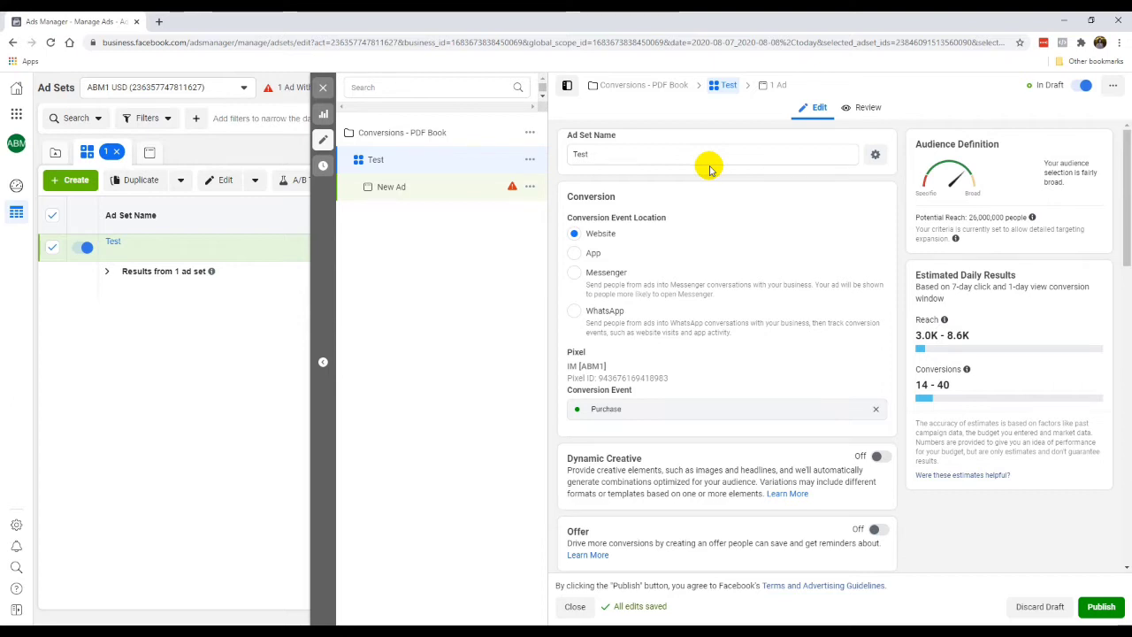
pyautogui.click(609, 153)
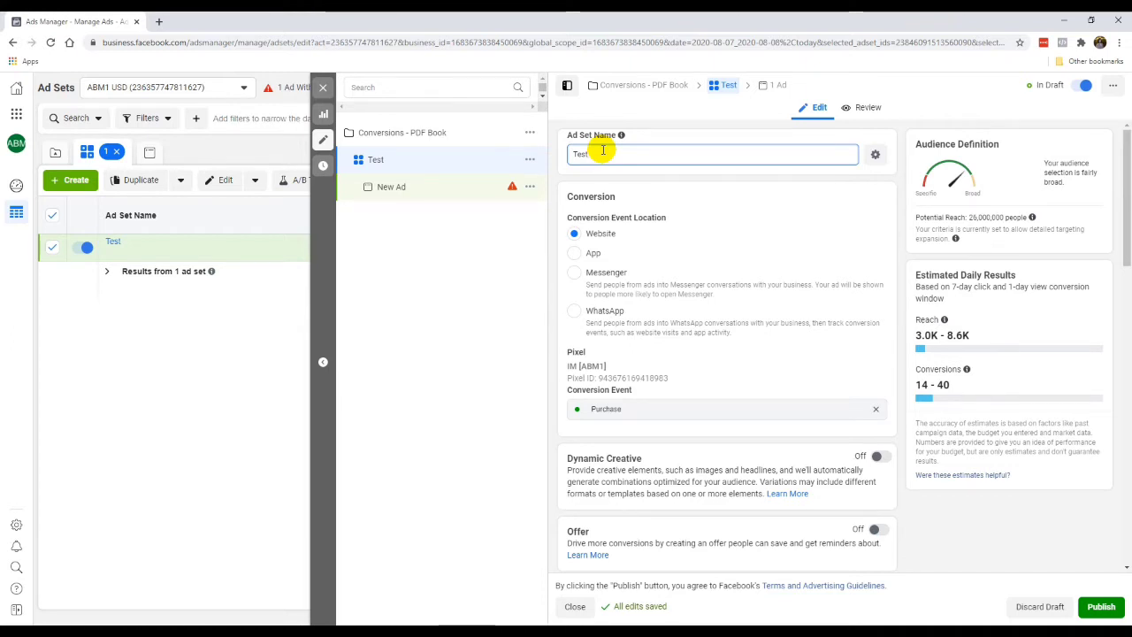
pyautogui.click(638, 185)
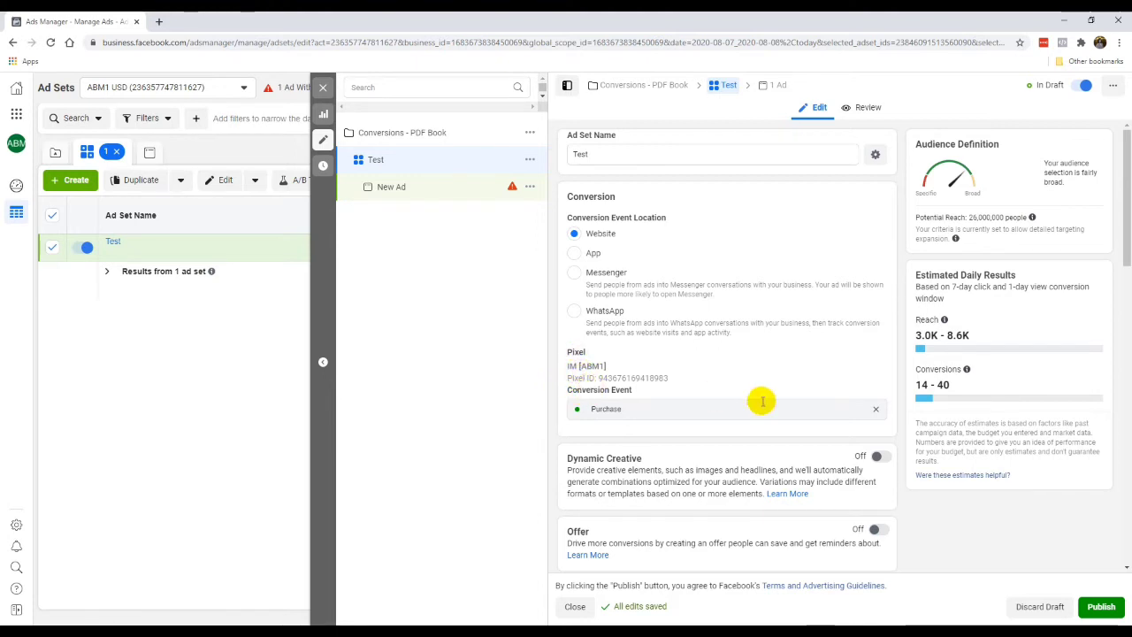
# Try Lead, Add to Cart and Purchase in turn as the Test ad set's conversion event.
pyautogui.click(875, 409)
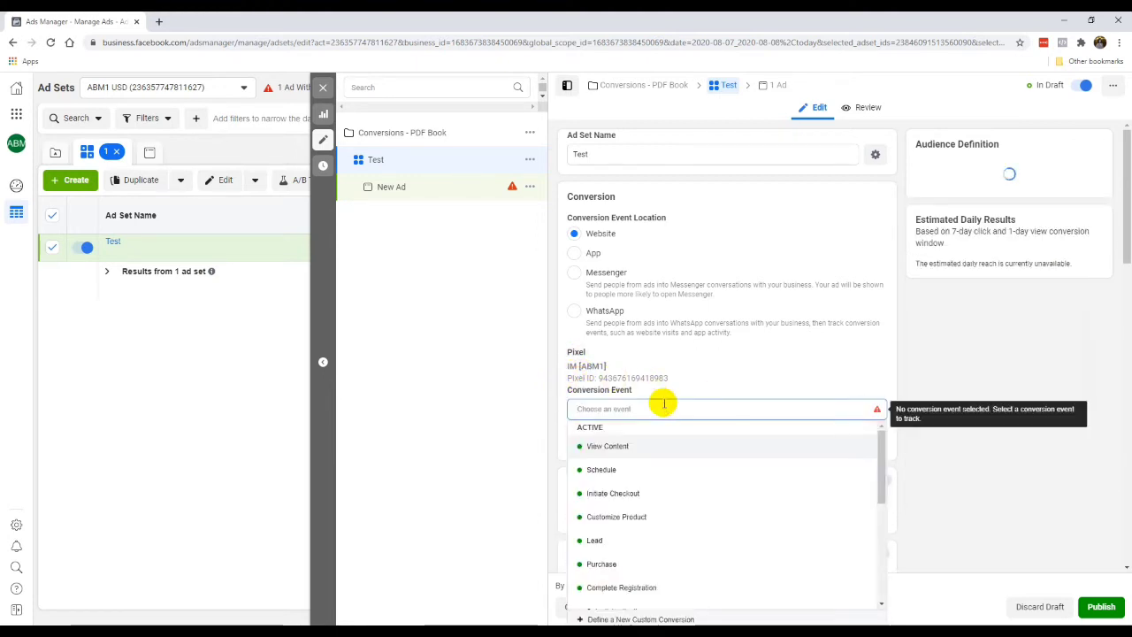
pyautogui.click(608, 541)
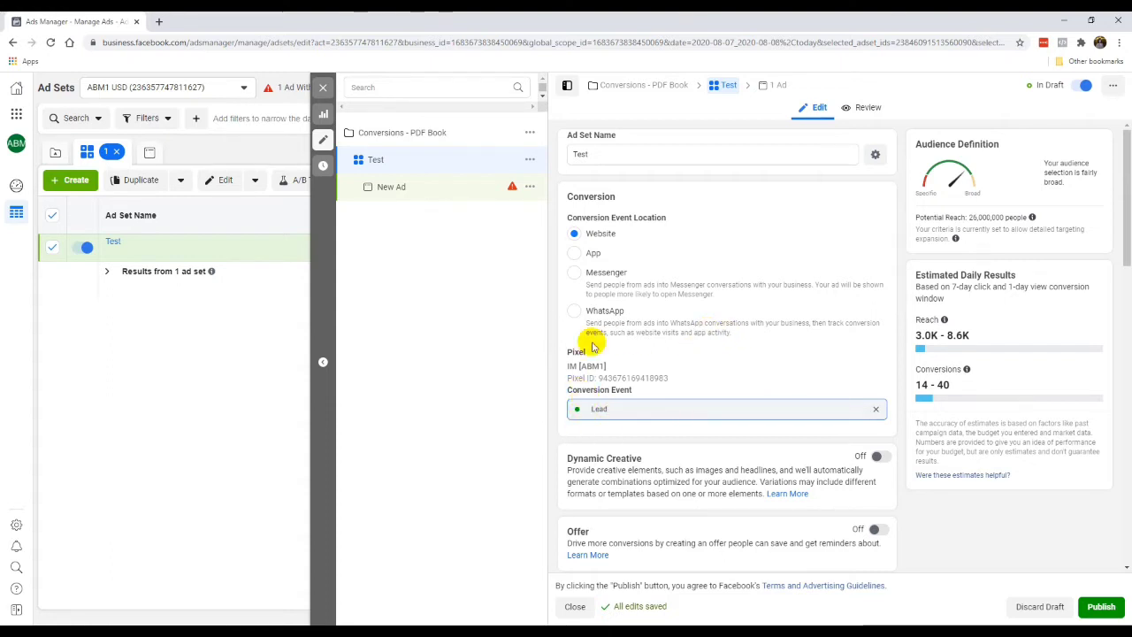
pyautogui.click(876, 408)
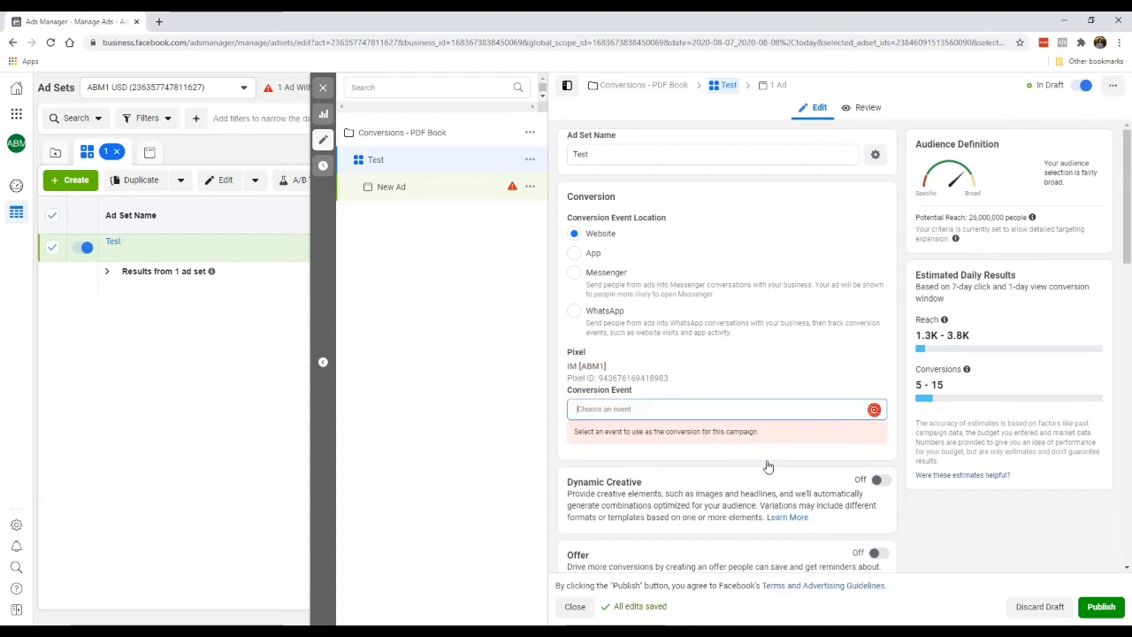
pyautogui.scroll(-2, 708, 480)
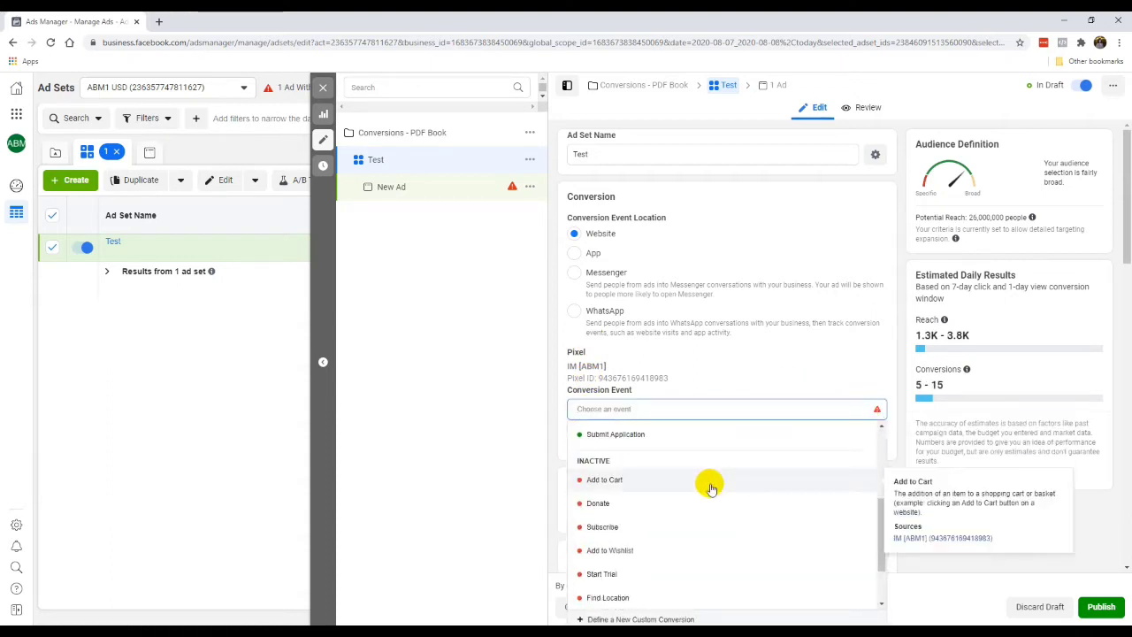
pyautogui.click(605, 479)
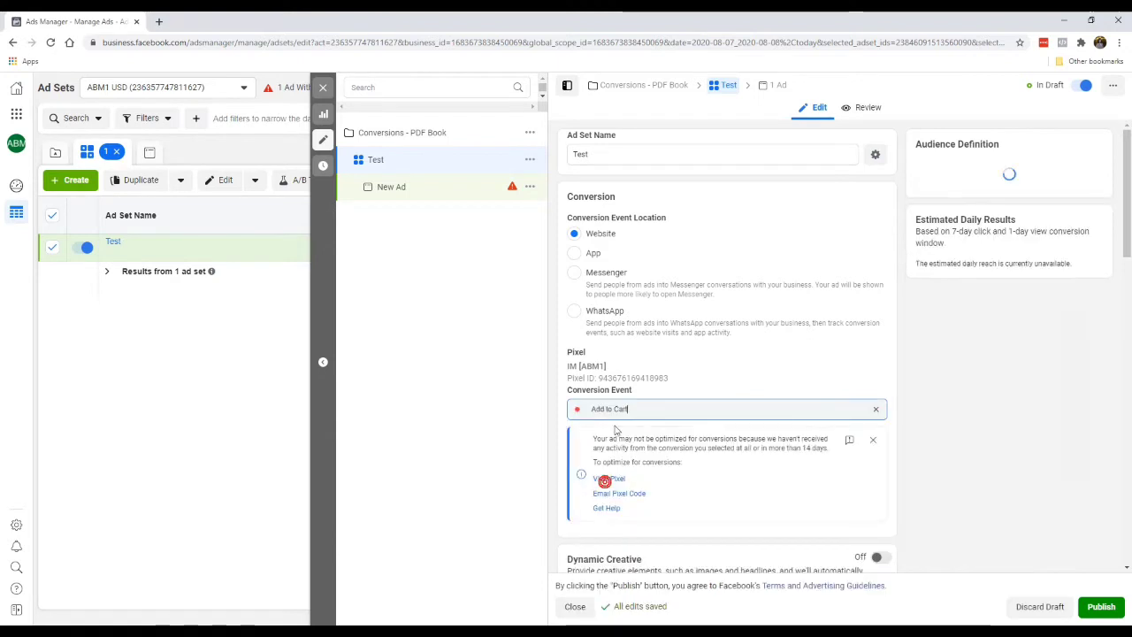
pyautogui.click(878, 412)
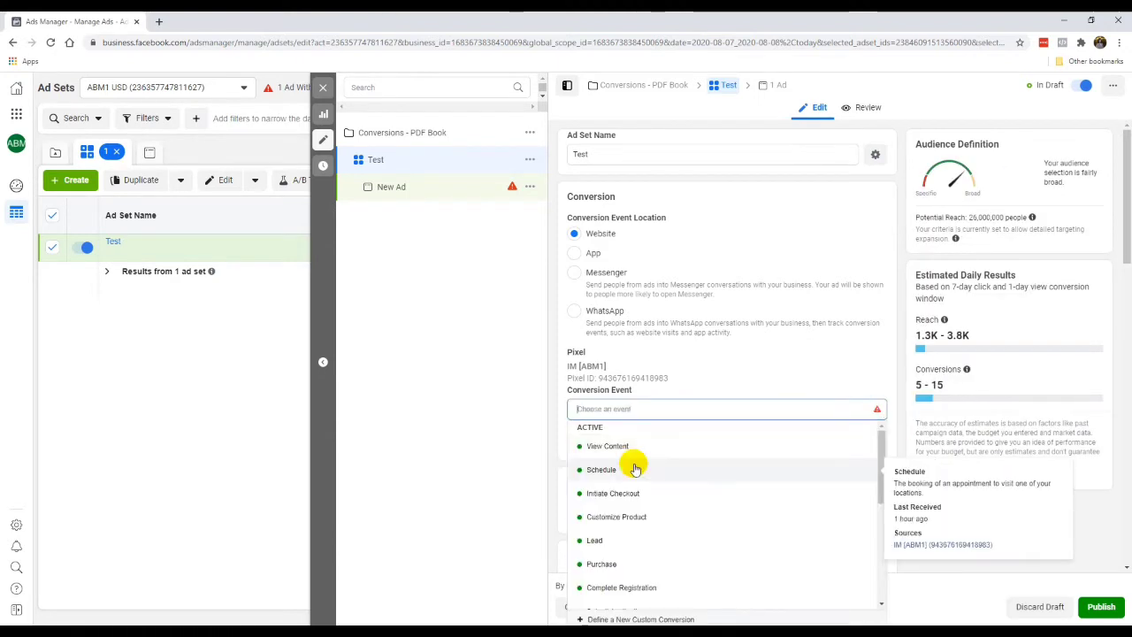
pyautogui.click(610, 539)
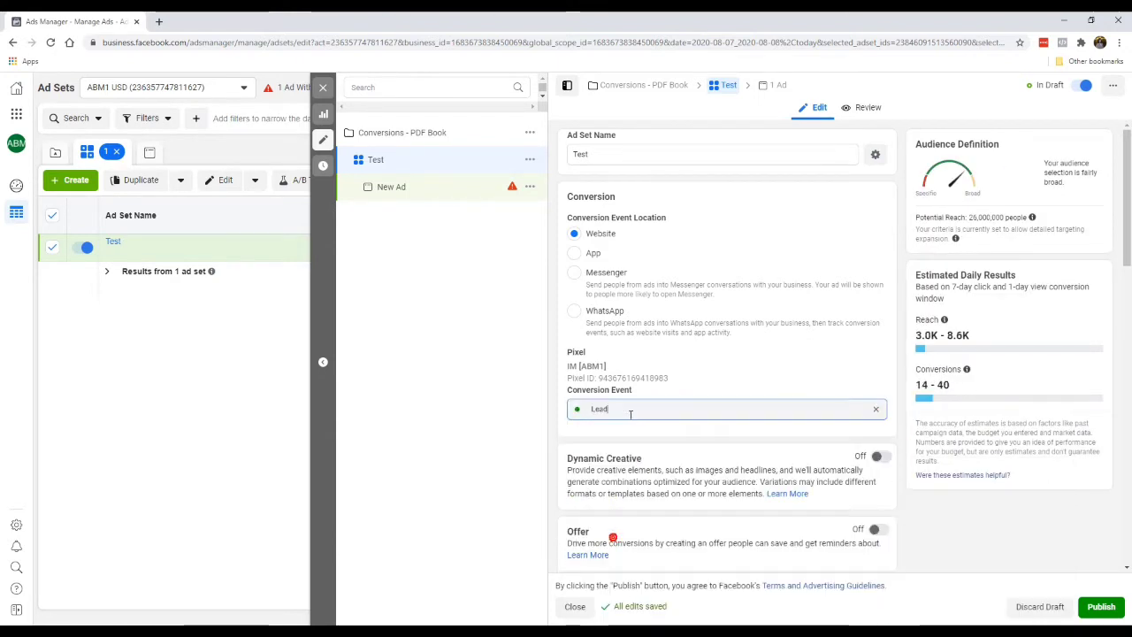
pyautogui.click(875, 409)
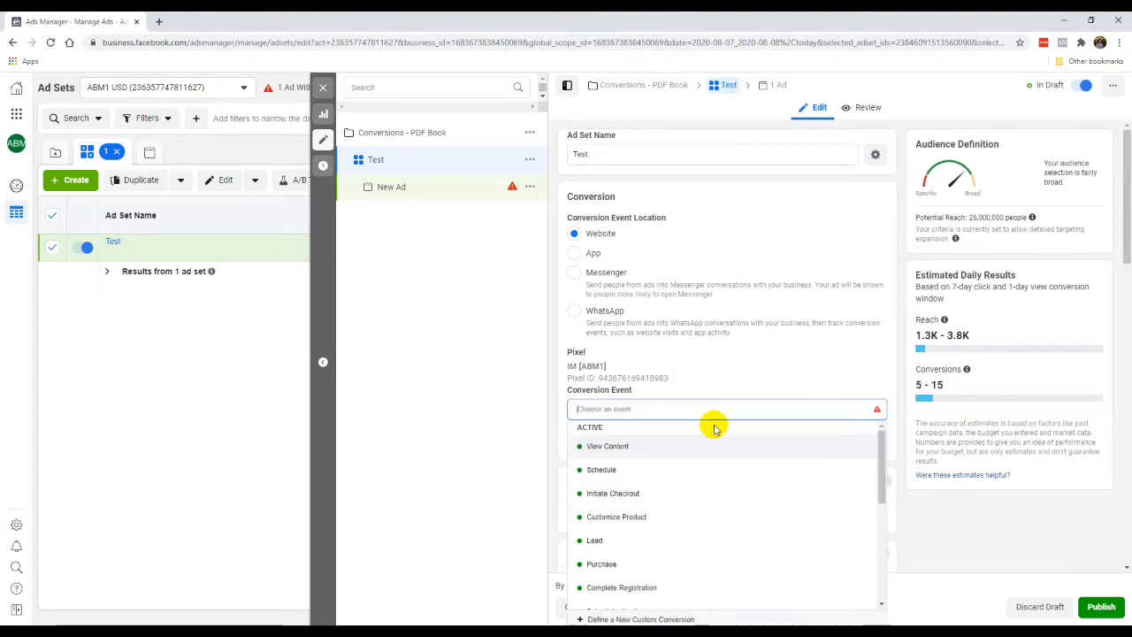
pyautogui.click(603, 563)
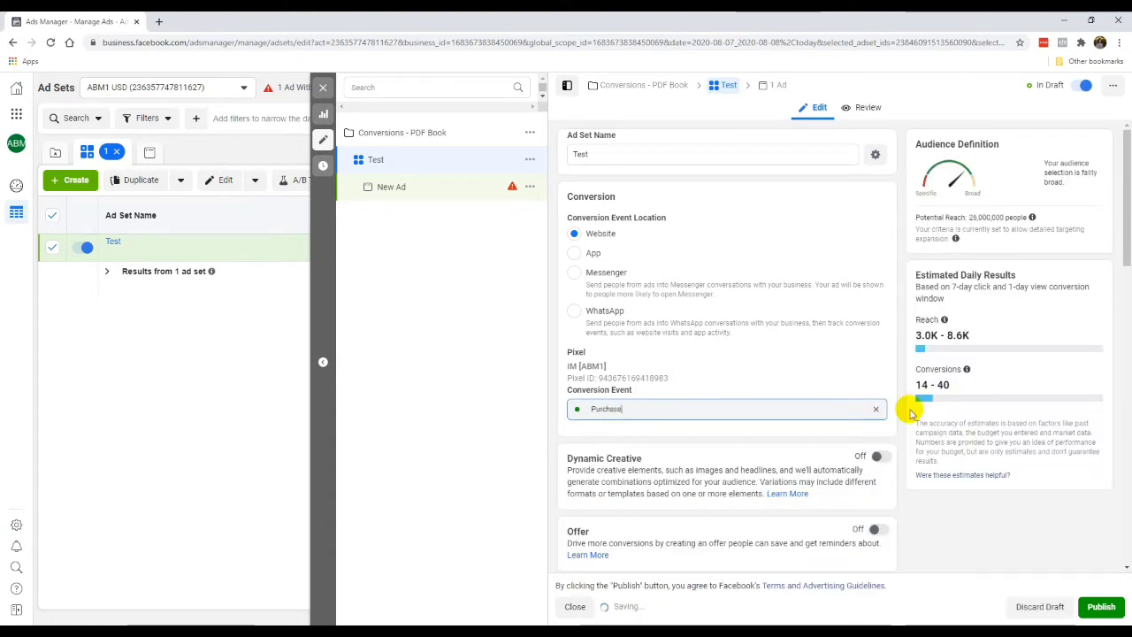
# Set the conversion event of the Test ad set to Lead.
pyautogui.click(876, 410)
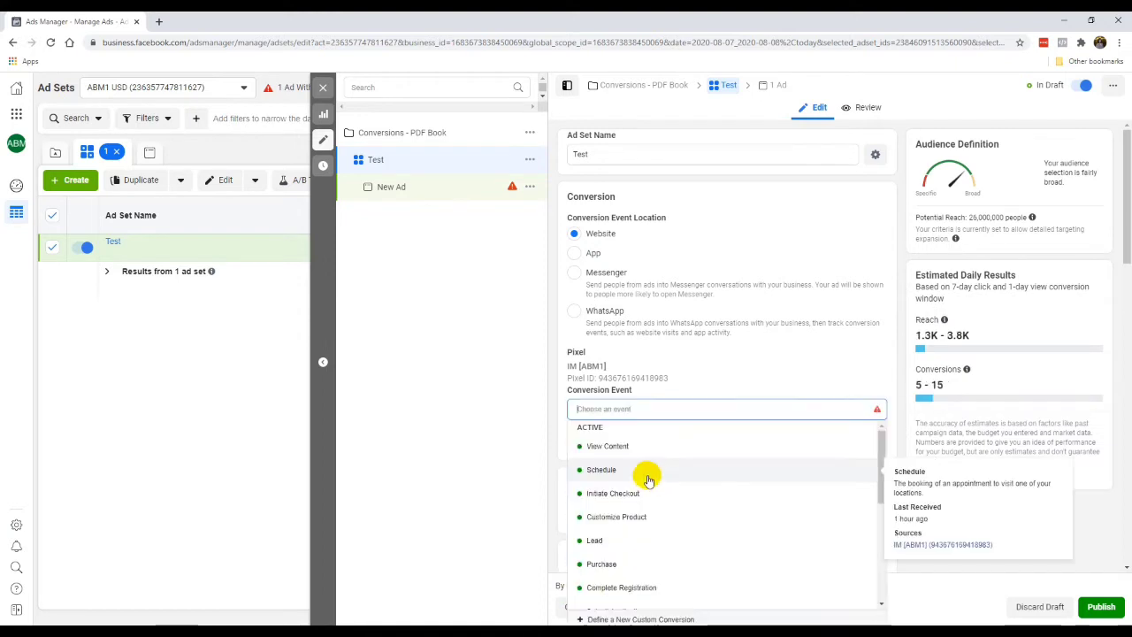
pyautogui.click(610, 535)
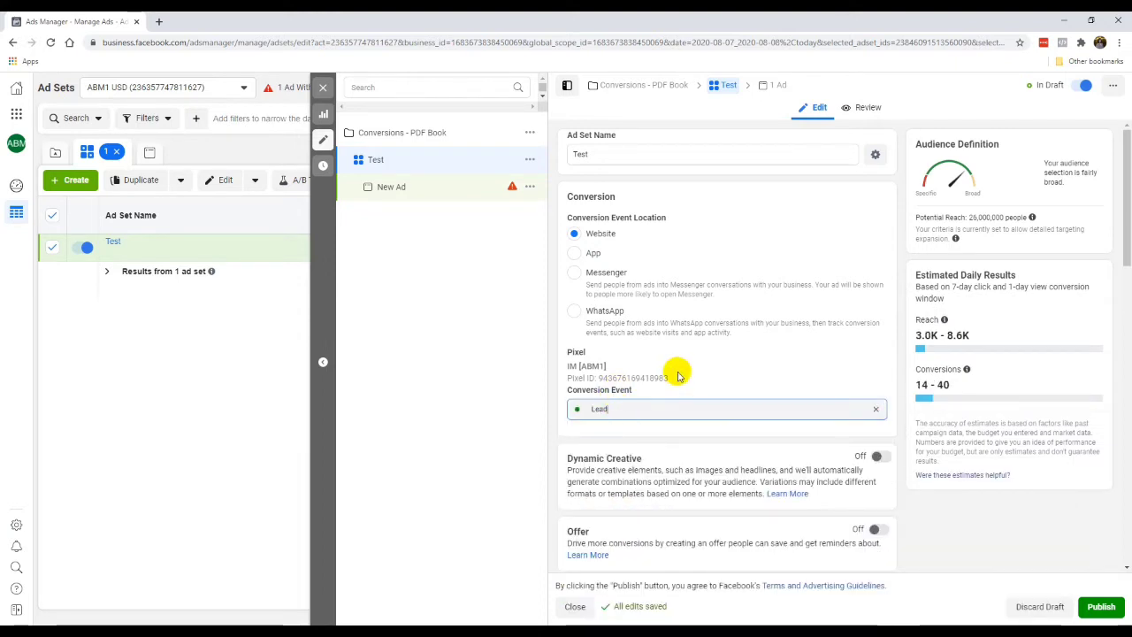
pyautogui.click(604, 352)
# Review the Budget & Schedule section and reveal its additional ad scheduling options.
pyautogui.scroll(-3, 611, 350)
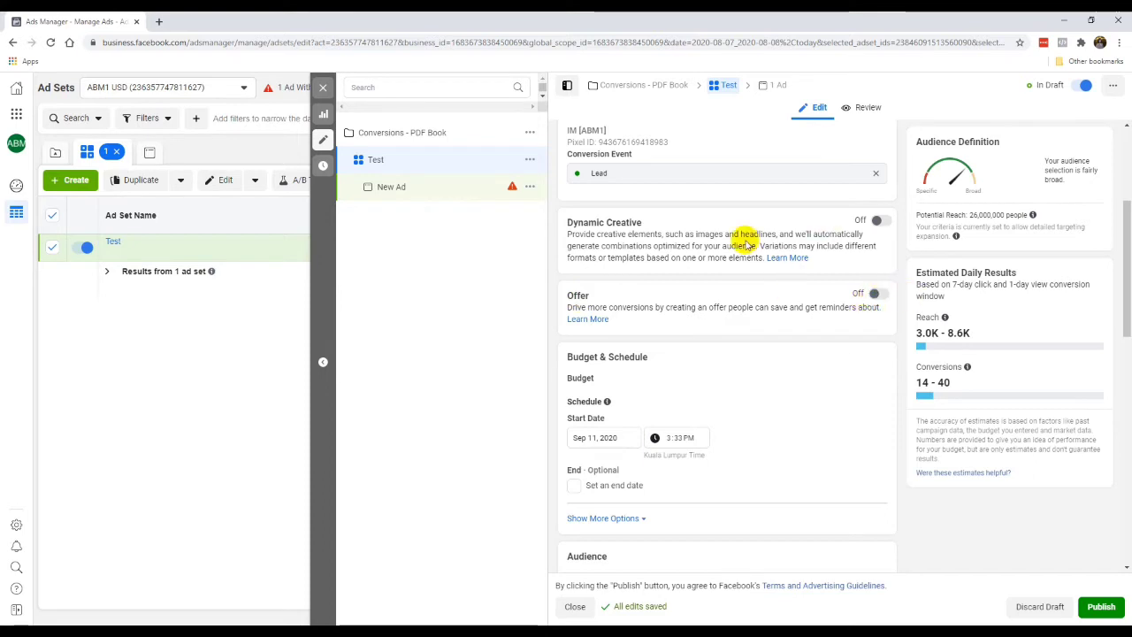
pyautogui.scroll(-1, 681, 354)
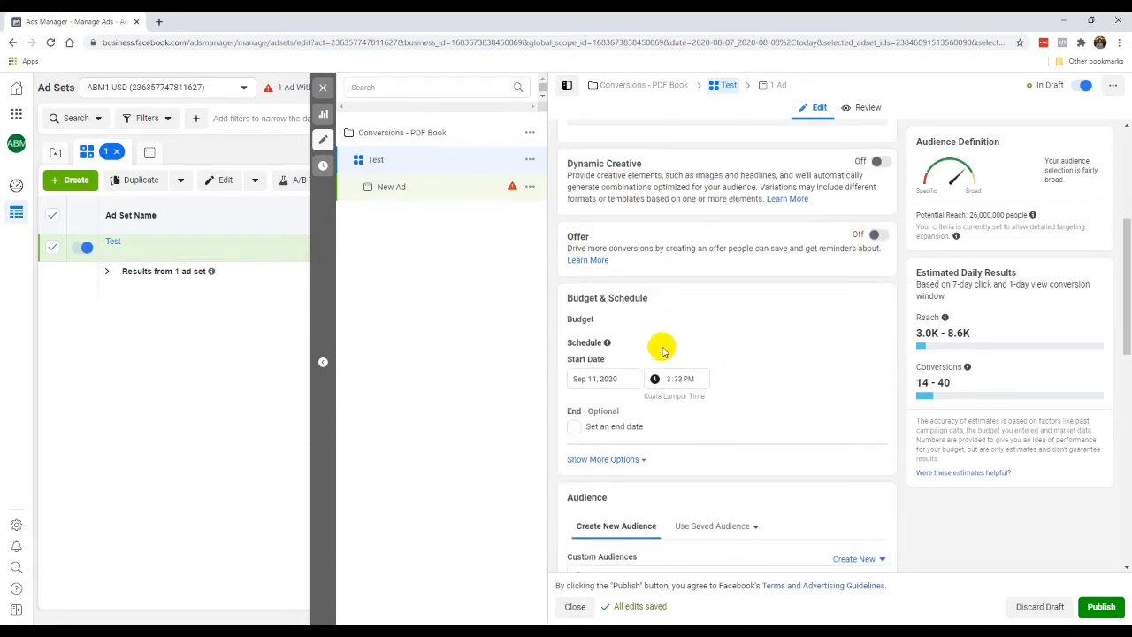
pyautogui.scroll(-1, 594, 354)
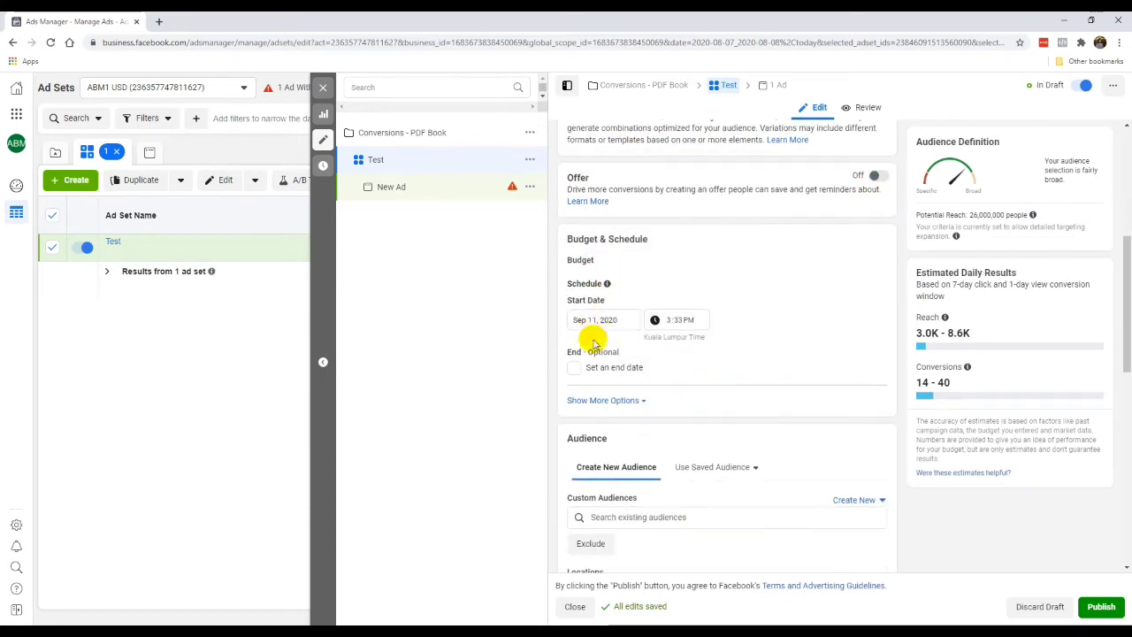
pyautogui.click(597, 403)
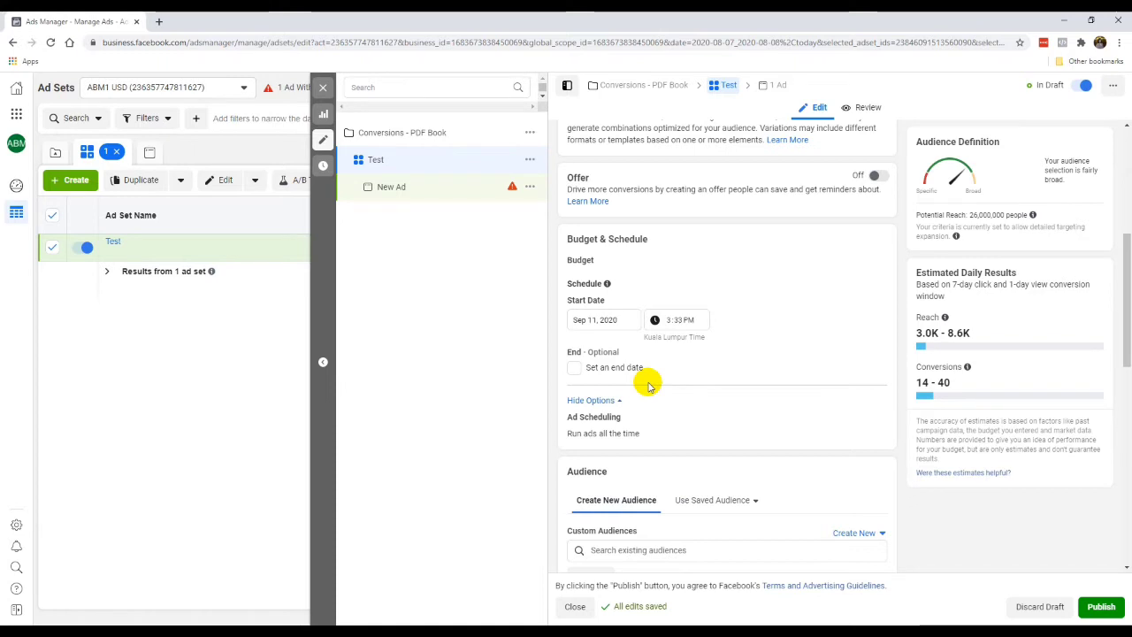
# Replace Malaysia with the country United States as the audience's target location.
pyautogui.scroll(-2, 752, 354)
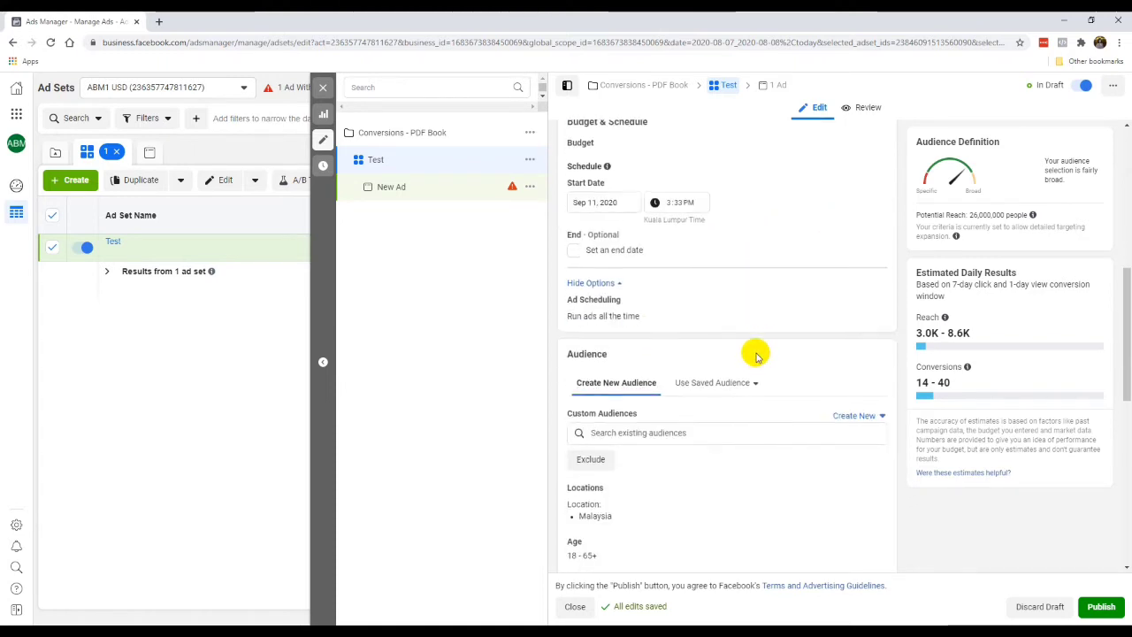
pyautogui.scroll(-1, 749, 347)
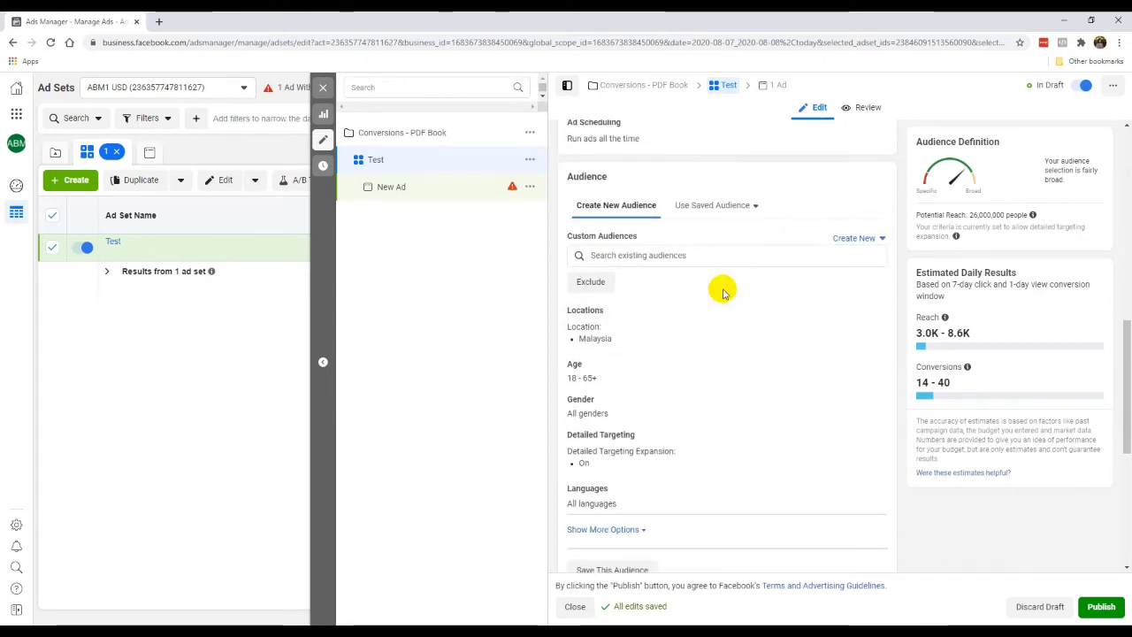
pyautogui.scroll(-1, 627, 313)
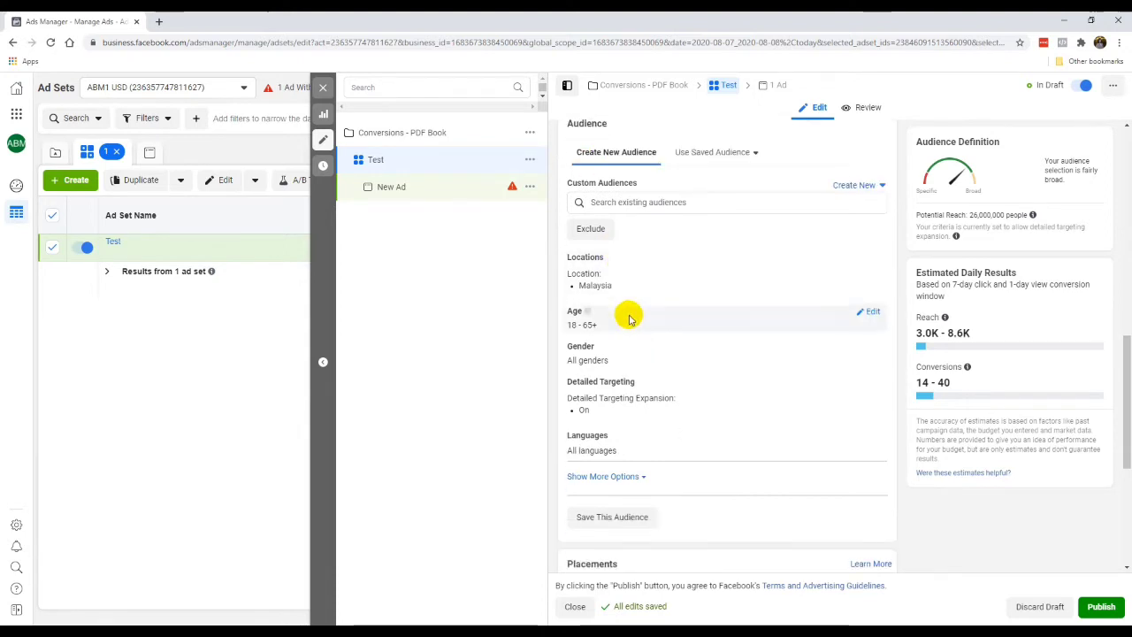
pyautogui.scroll(1, 663, 243)
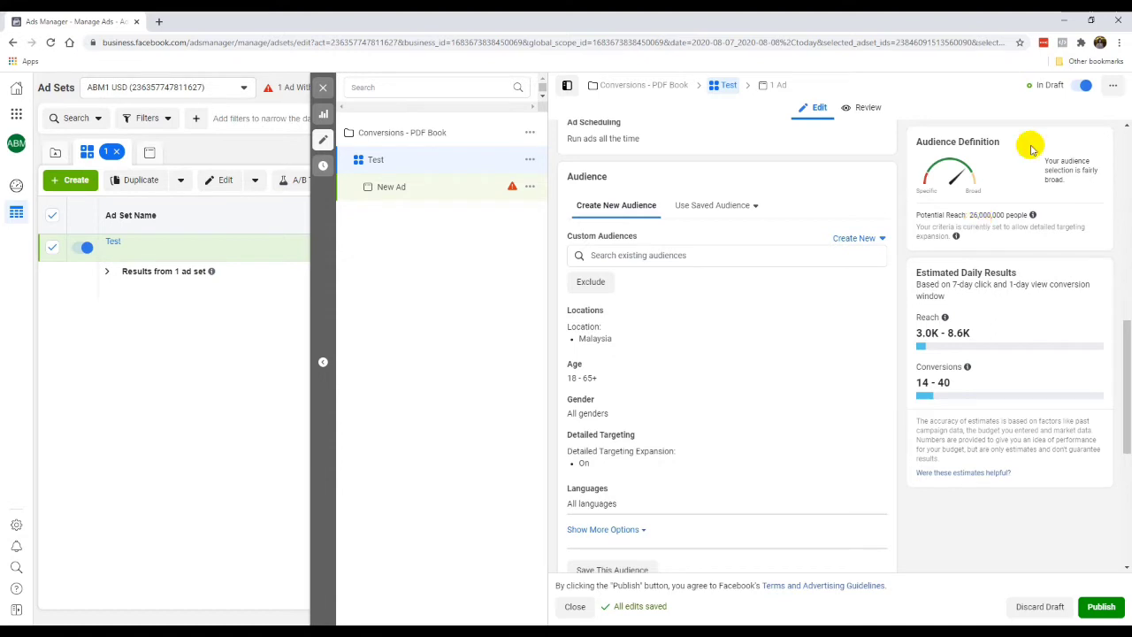
pyautogui.moveTo(615, 306)
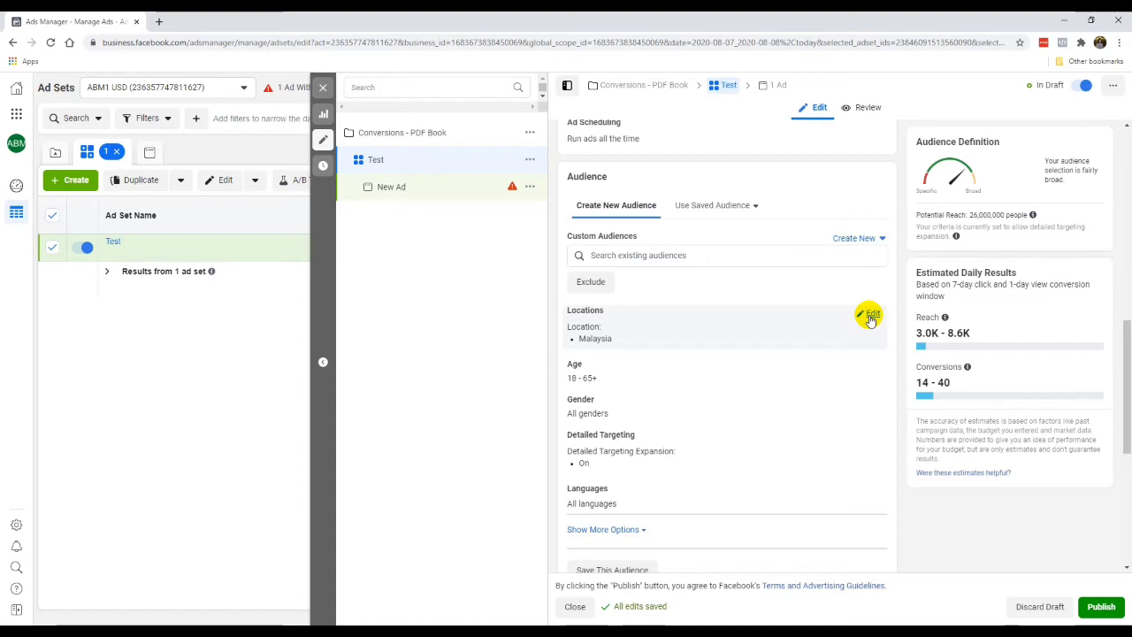
pyautogui.click(870, 317)
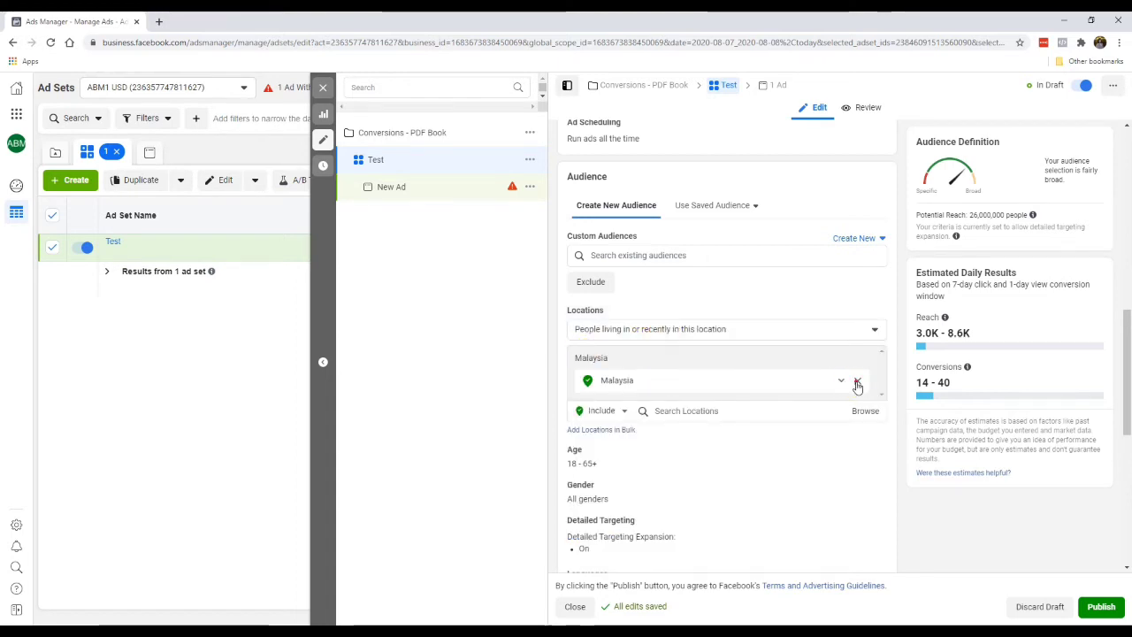
pyautogui.click(764, 386)
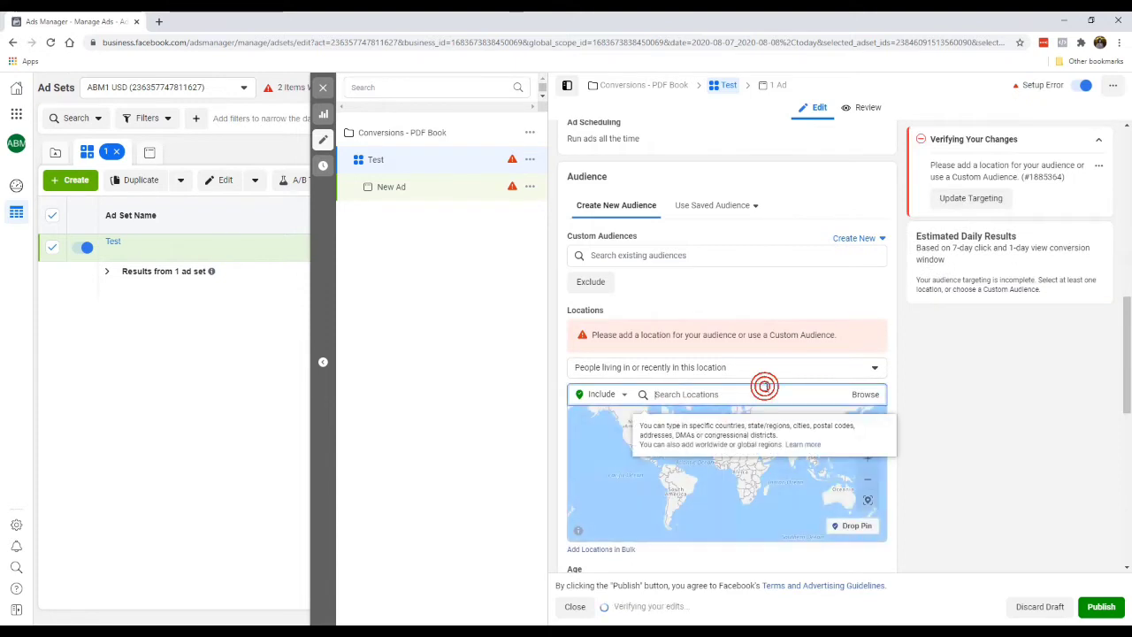
pyautogui.write('united st')
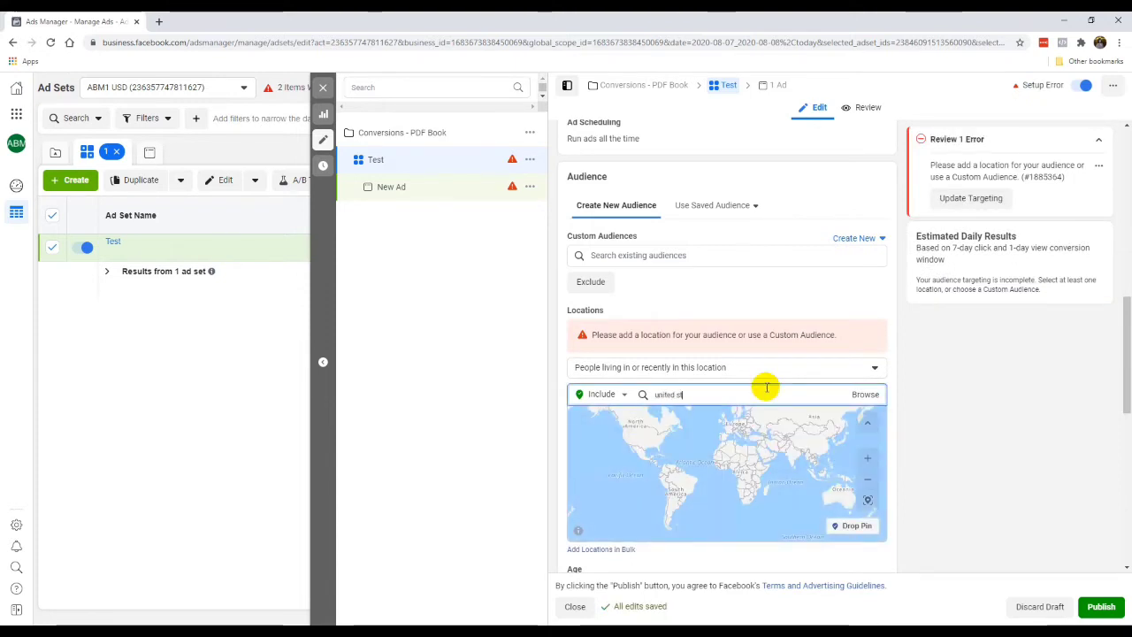
pyautogui.write('ates')
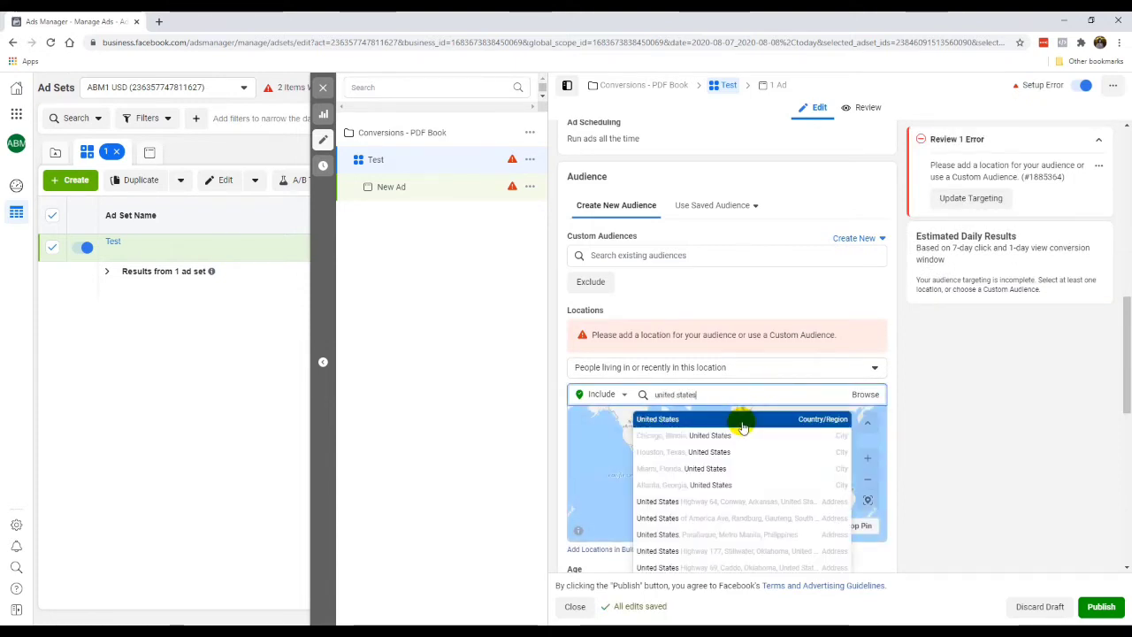
pyautogui.click(743, 424)
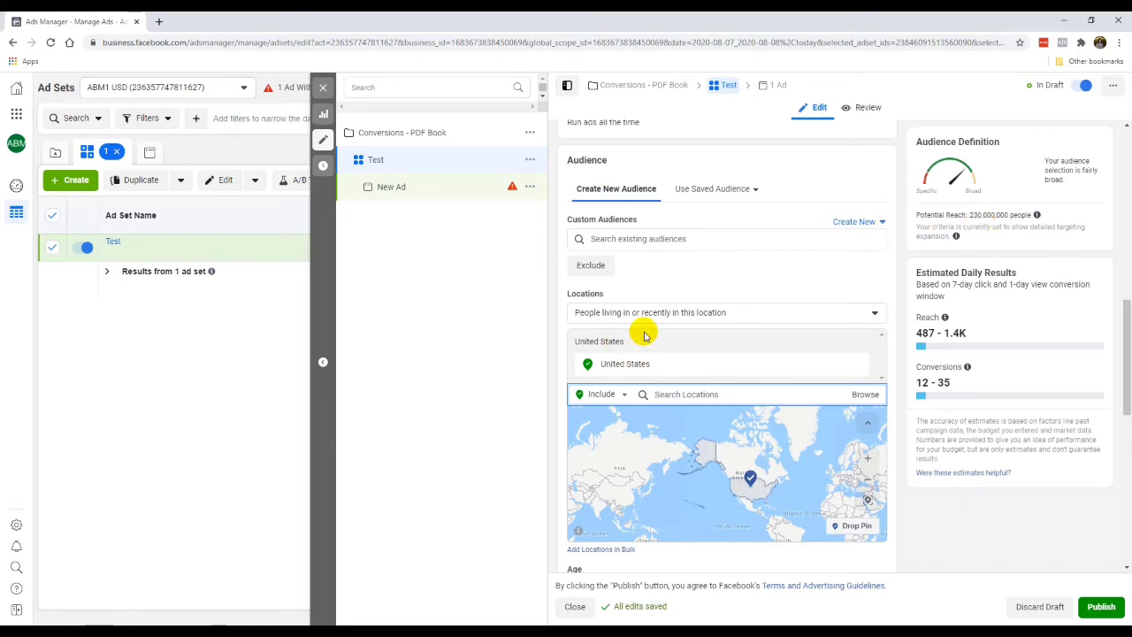
# Try limiting the location targeting to people living in this location, and restore the option for people living in or recently in it.
pyautogui.scroll(-1, 654, 292)
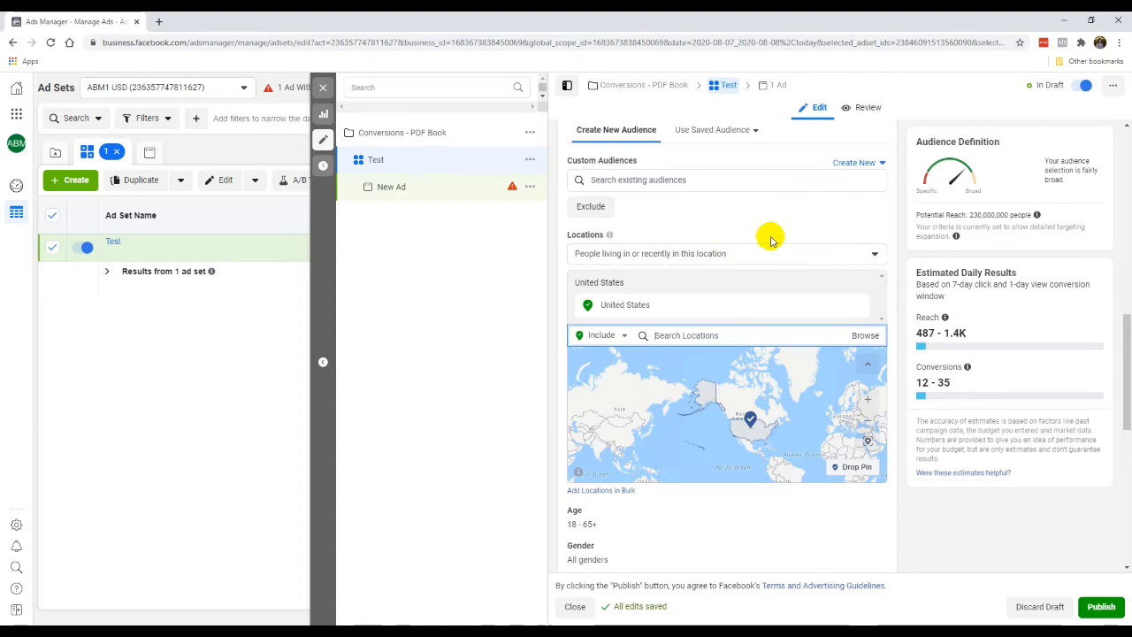
pyautogui.click(676, 255)
pyautogui.click(677, 257)
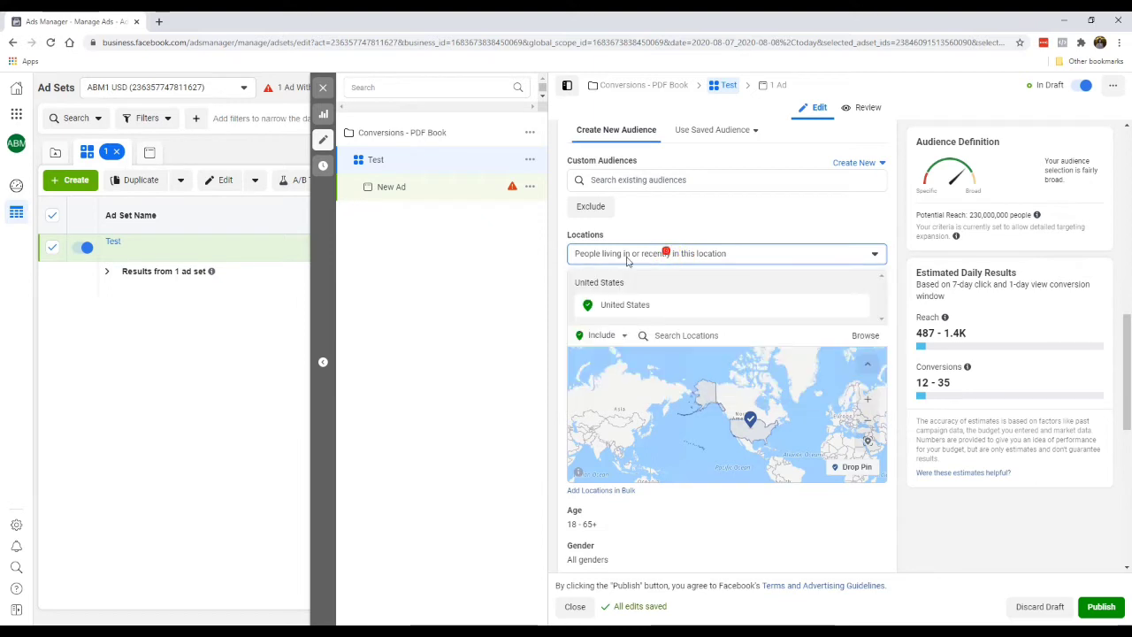
pyautogui.click(610, 254)
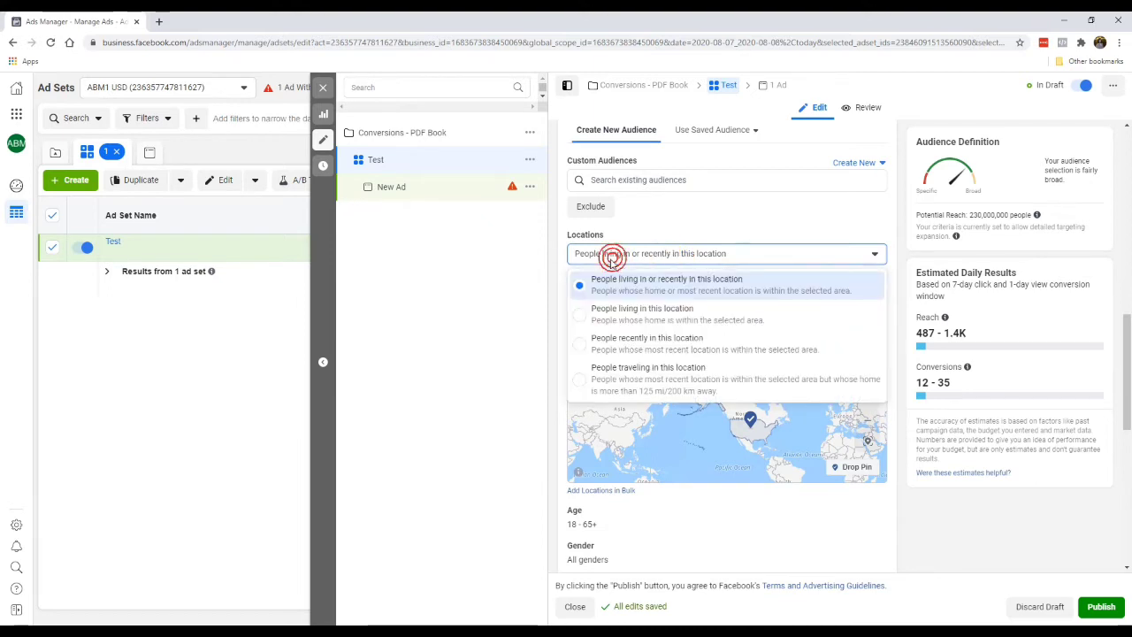
pyautogui.click(681, 321)
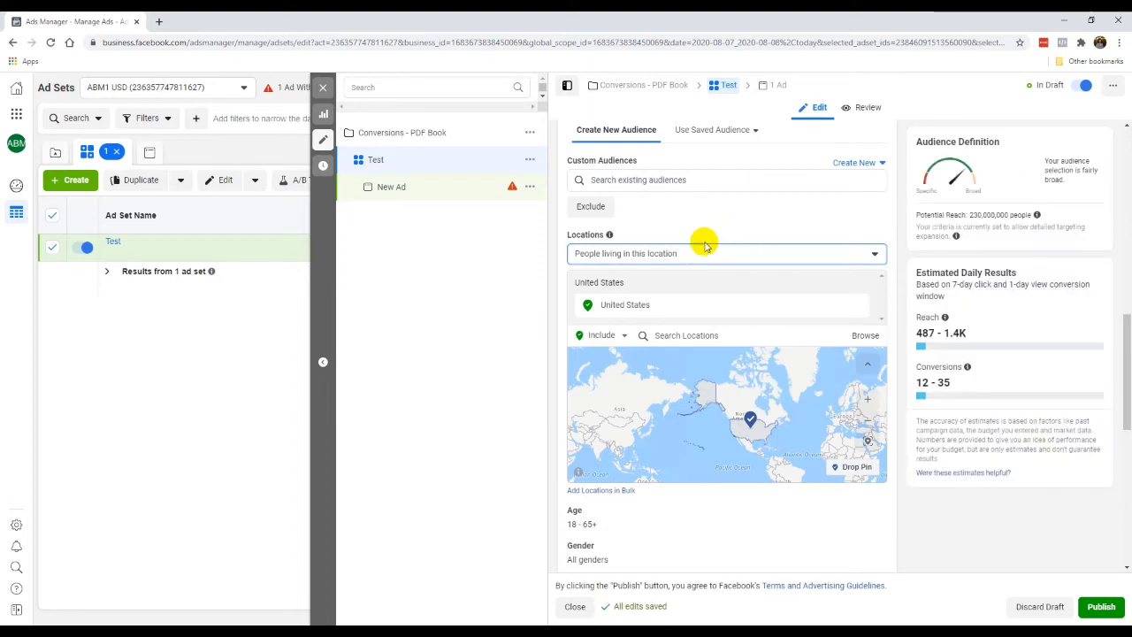
pyautogui.click(703, 254)
pyautogui.click(704, 239)
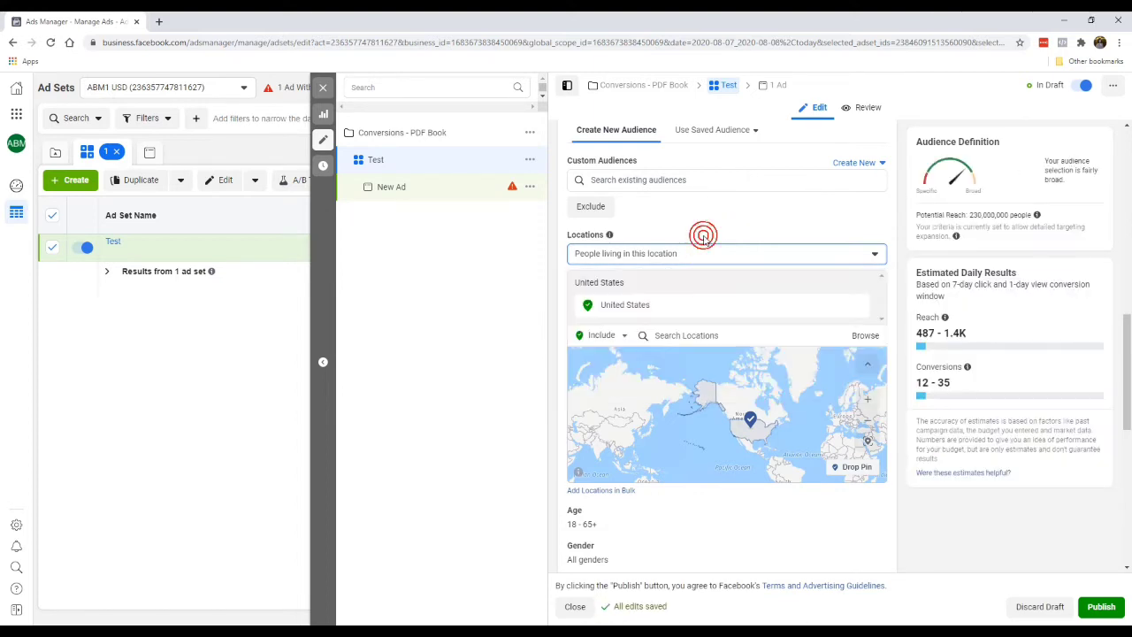
pyautogui.click(713, 252)
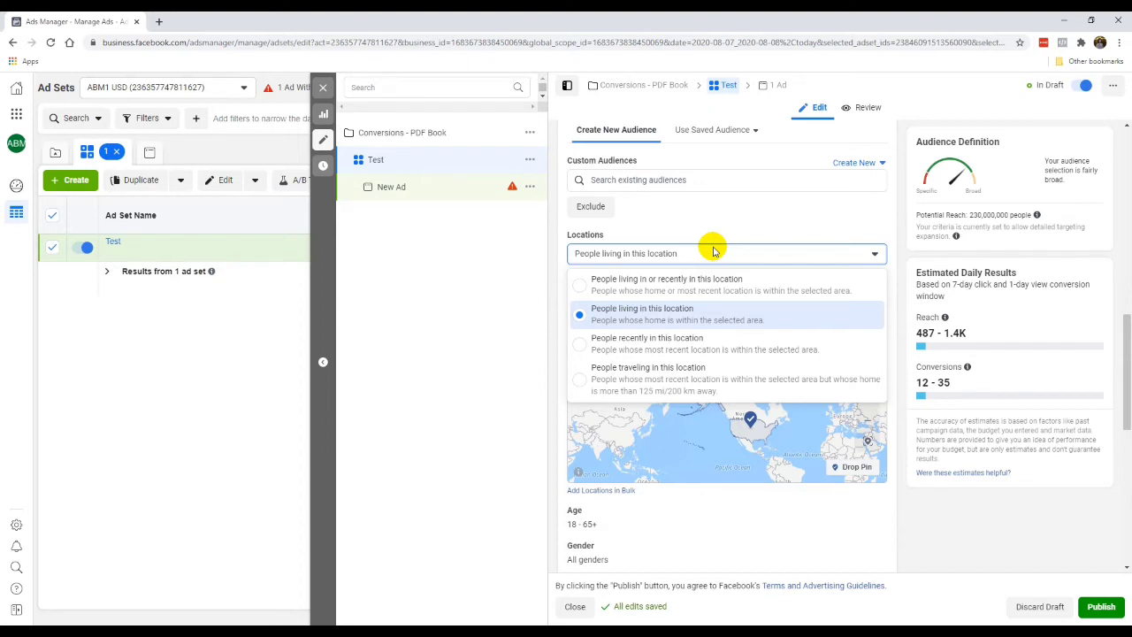
pyautogui.click(696, 279)
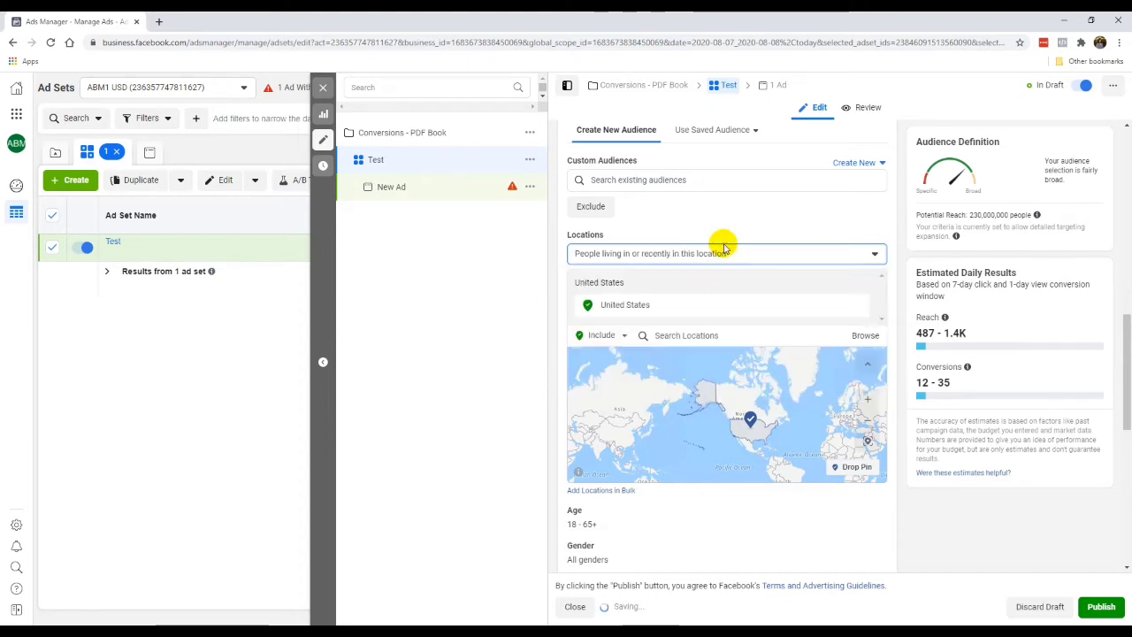
# Set the audience's location targeting to "People living in this location".
pyautogui.click(726, 254)
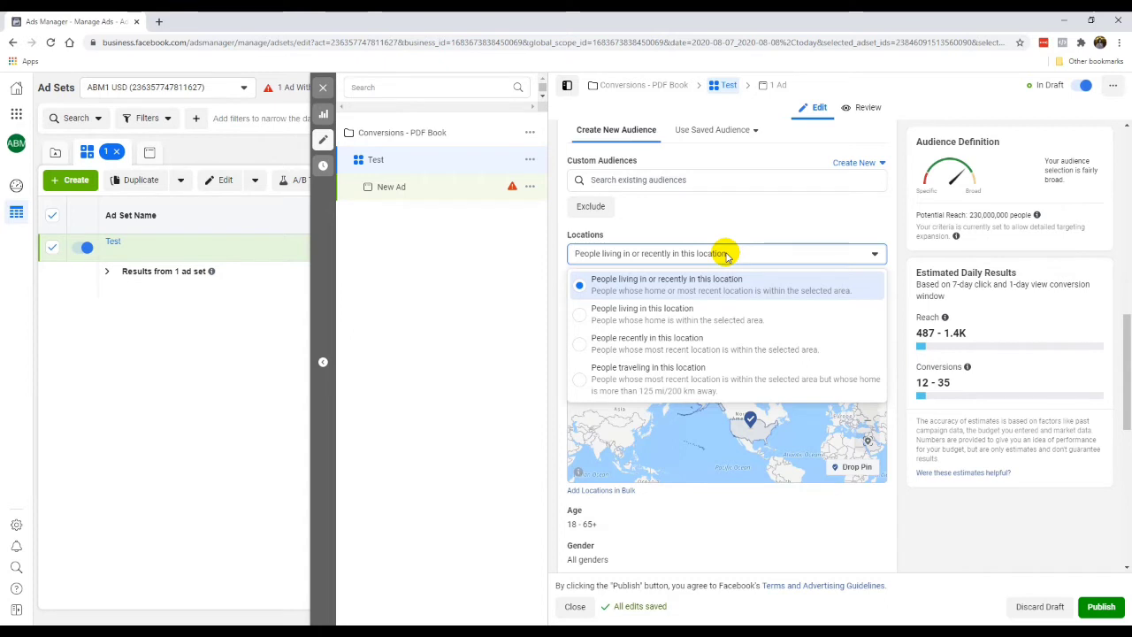
pyautogui.click(640, 314)
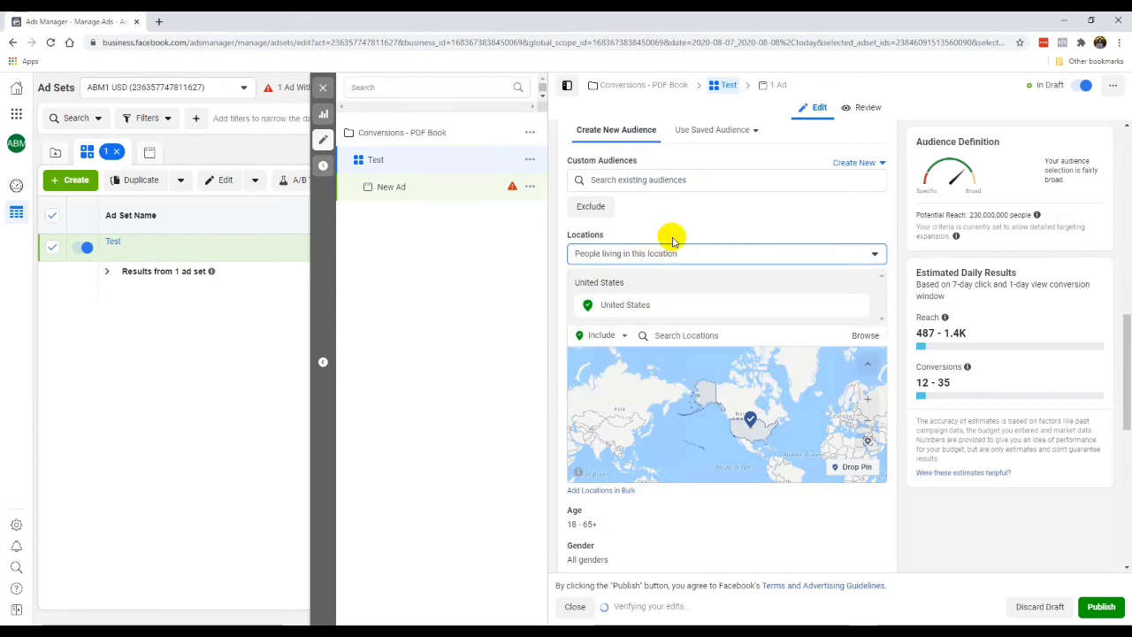
pyautogui.click(559, 341)
pyautogui.scroll(-3, 559, 341)
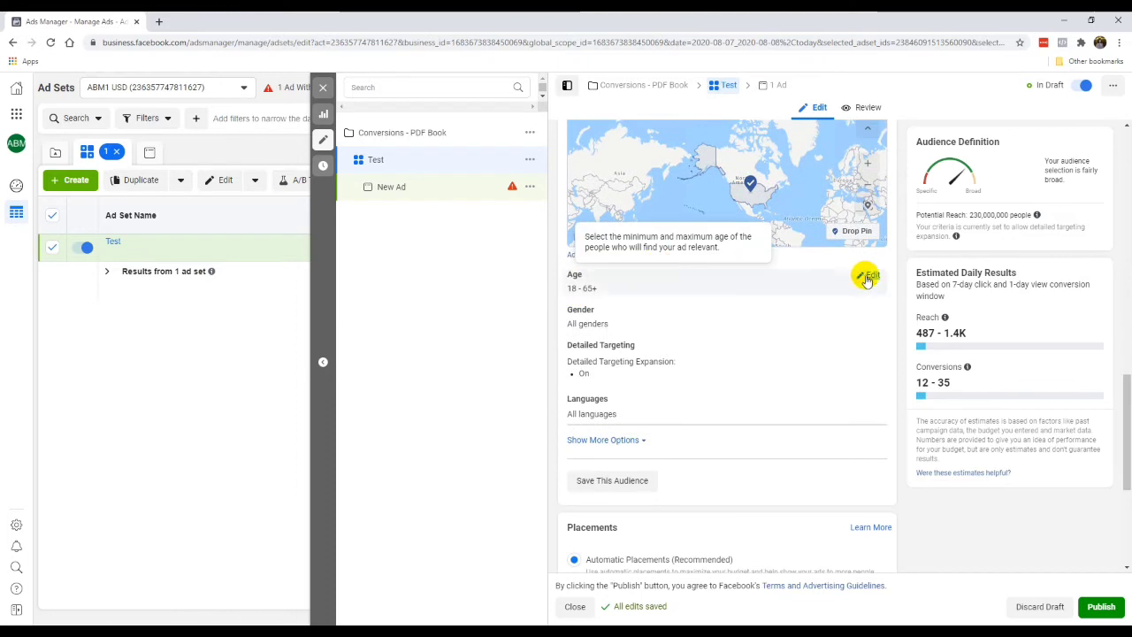
# Set the audience's age range to a minimum of 27 and a maximum of 55.
pyautogui.click(866, 278)
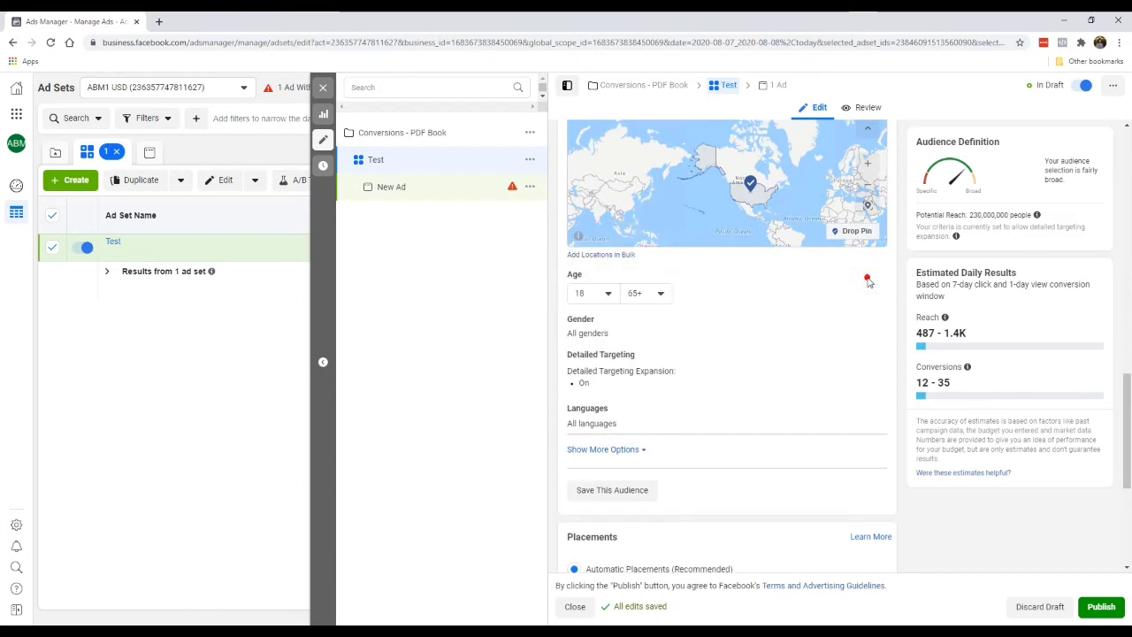
pyautogui.click(589, 296)
pyautogui.scroll(-3, 623, 389)
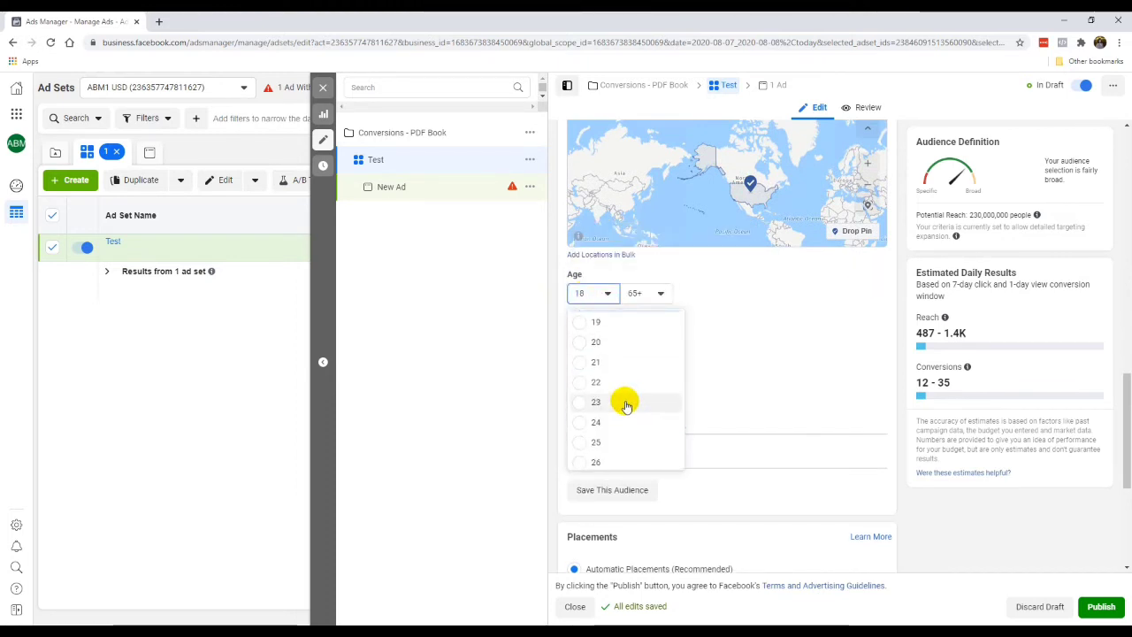
pyautogui.scroll(3, 623, 400)
pyautogui.scroll(-1, 621, 387)
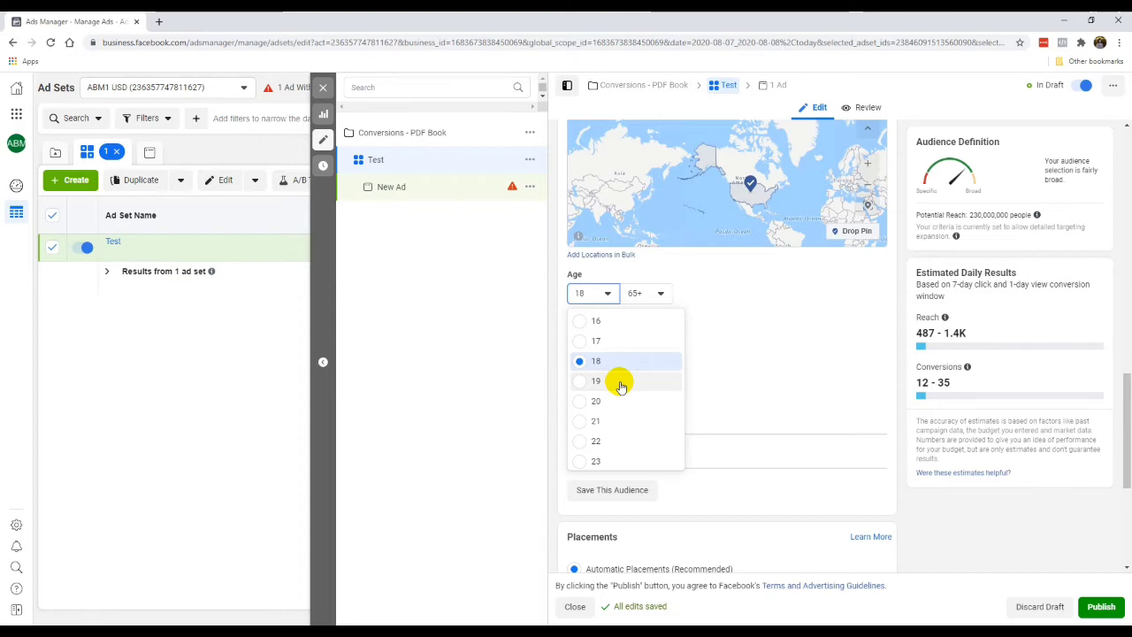
pyautogui.scroll(-3, 623, 389)
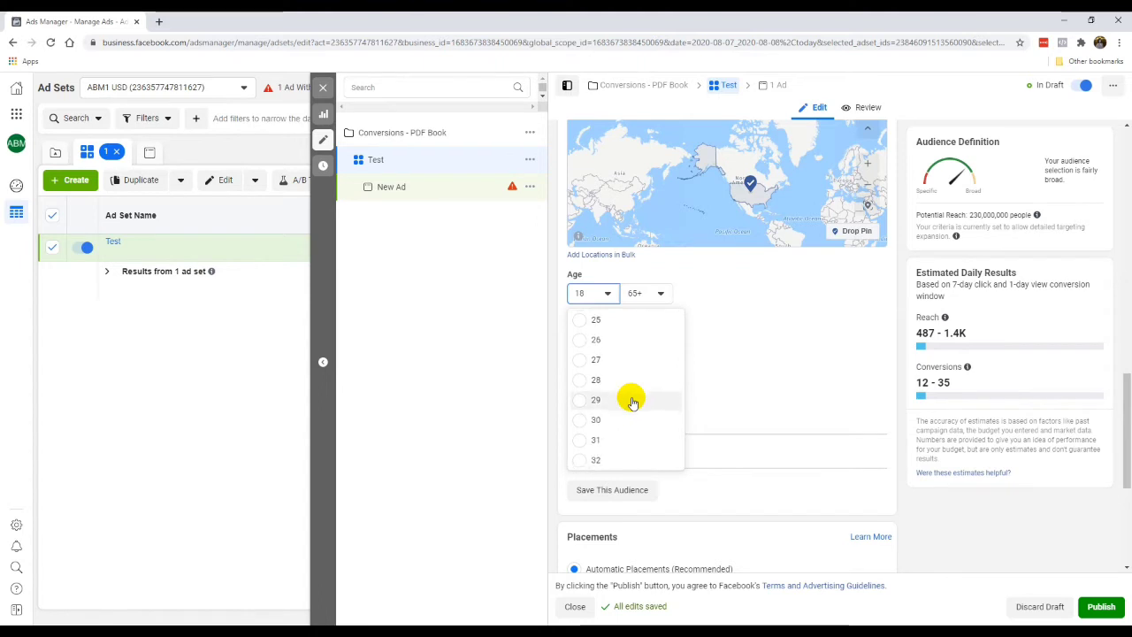
pyautogui.scroll(-3, 628, 398)
pyautogui.scroll(1, 622, 363)
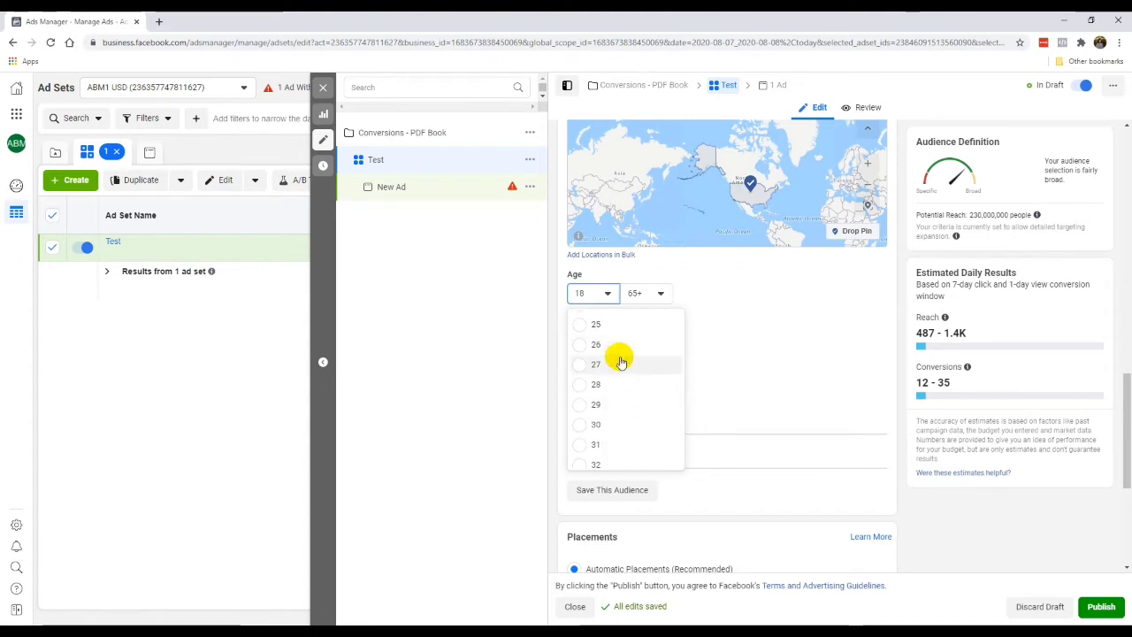
pyautogui.click(619, 361)
pyautogui.click(650, 292)
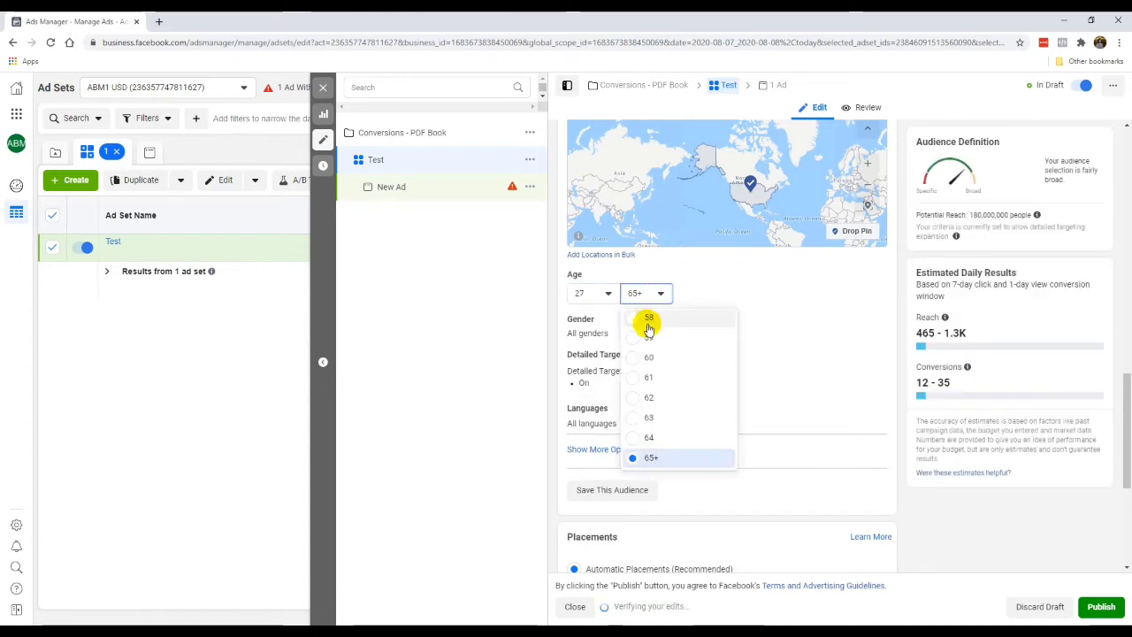
pyautogui.scroll(3, 657, 375)
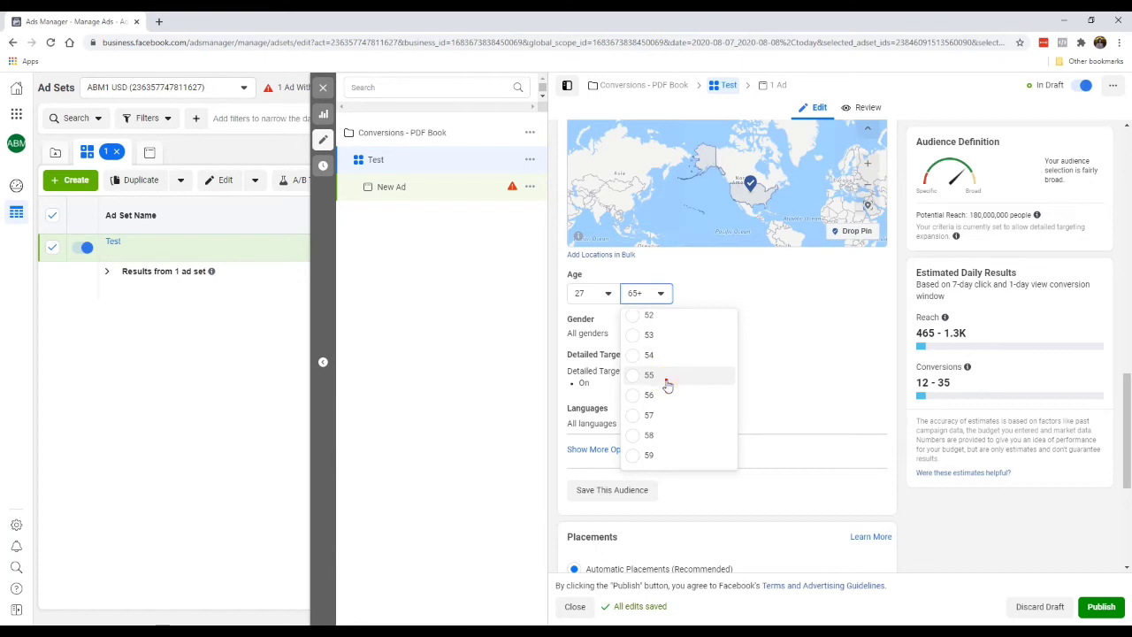
pyautogui.click(665, 377)
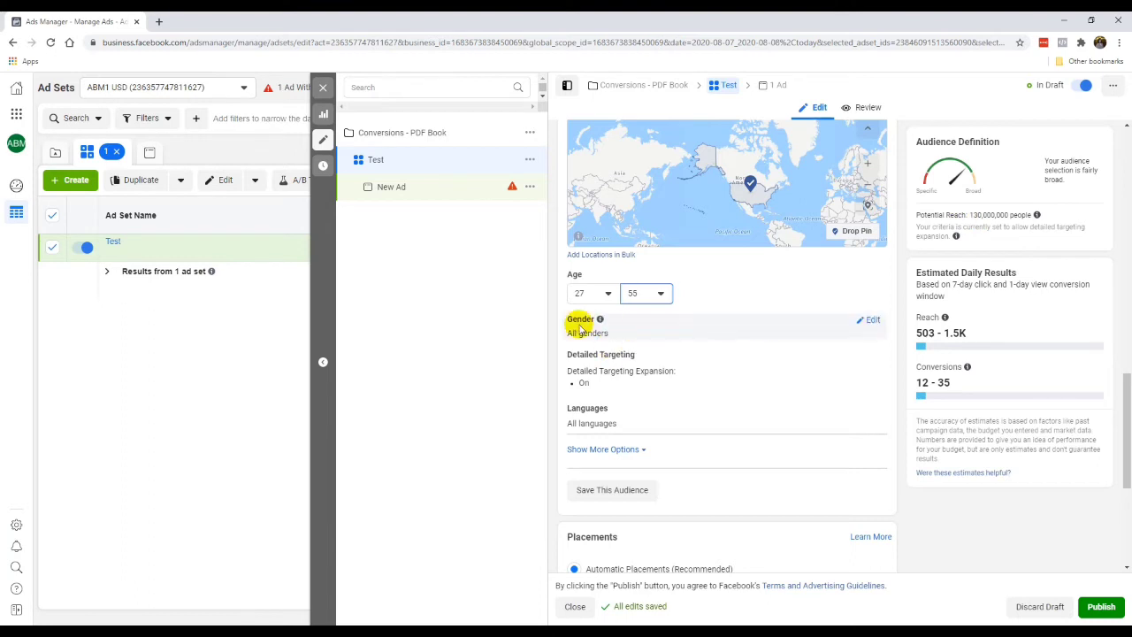
# Try limiting the audience's gender to Women, and restore the option for all genders.
pyautogui.click(865, 320)
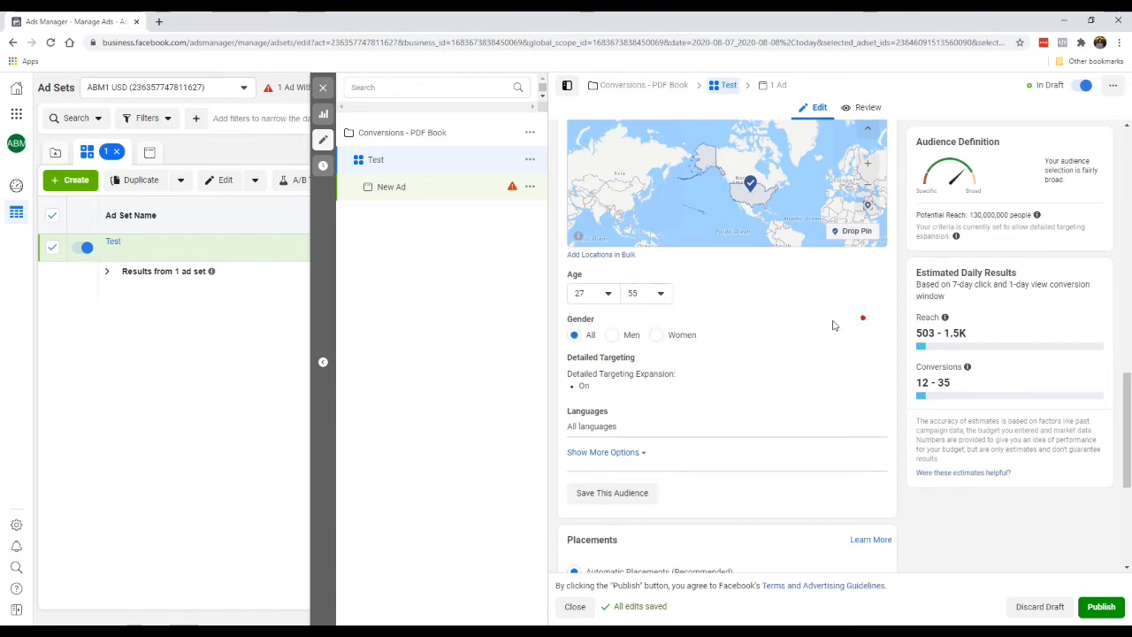
pyautogui.click(654, 336)
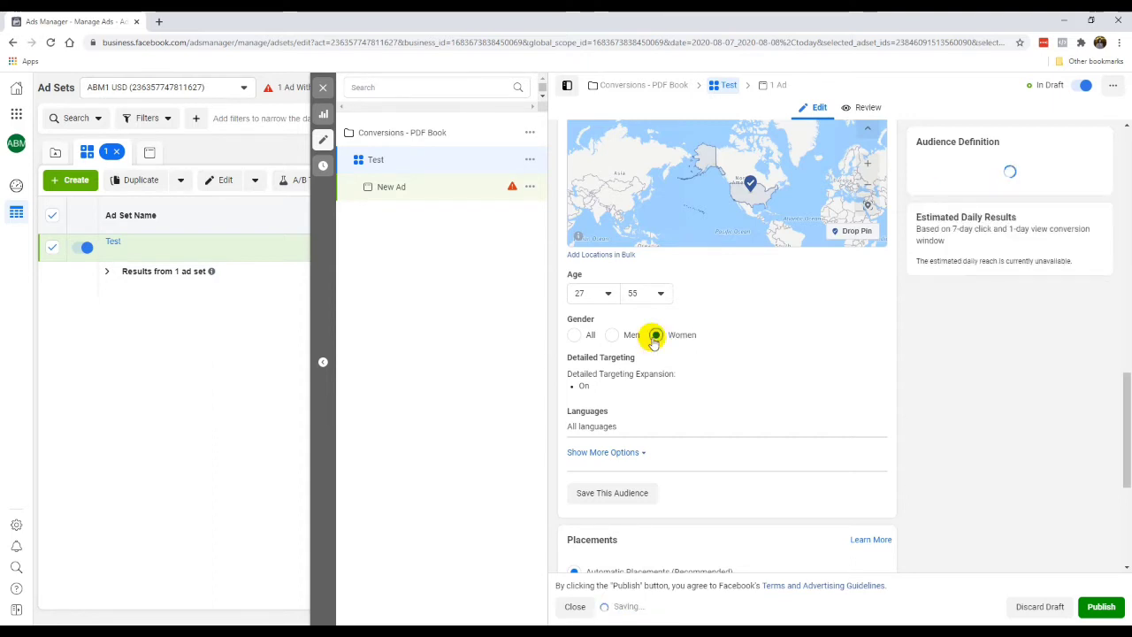
pyautogui.click(575, 334)
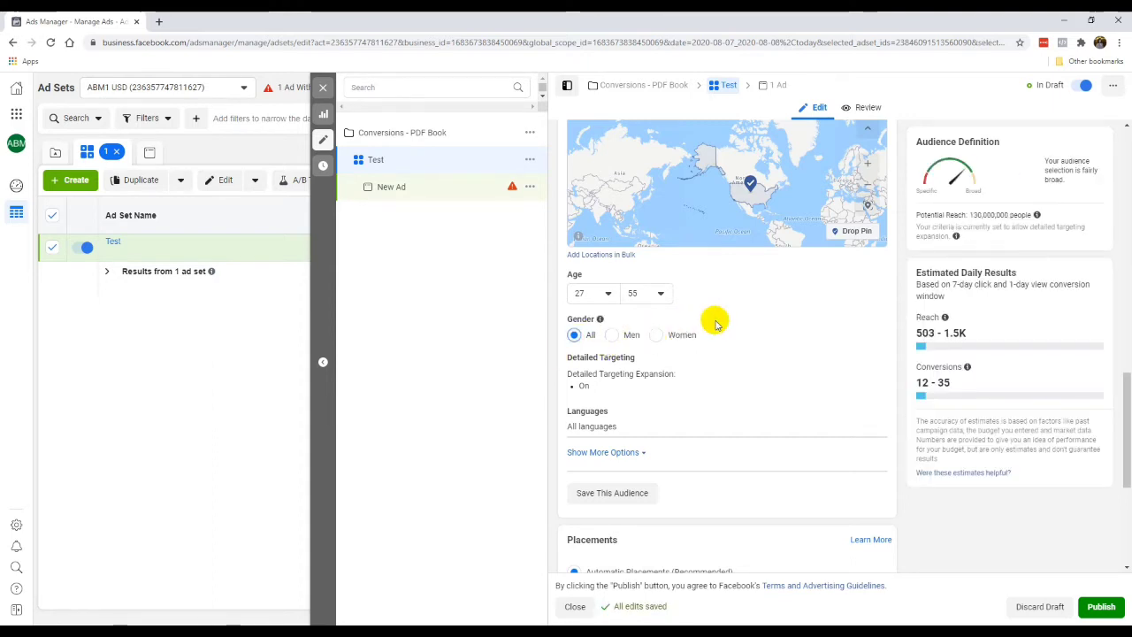
# Open the audience's detailed targeting for editing and turn off Detailed Targeting Expansion.
pyautogui.moveTo(829, 375)
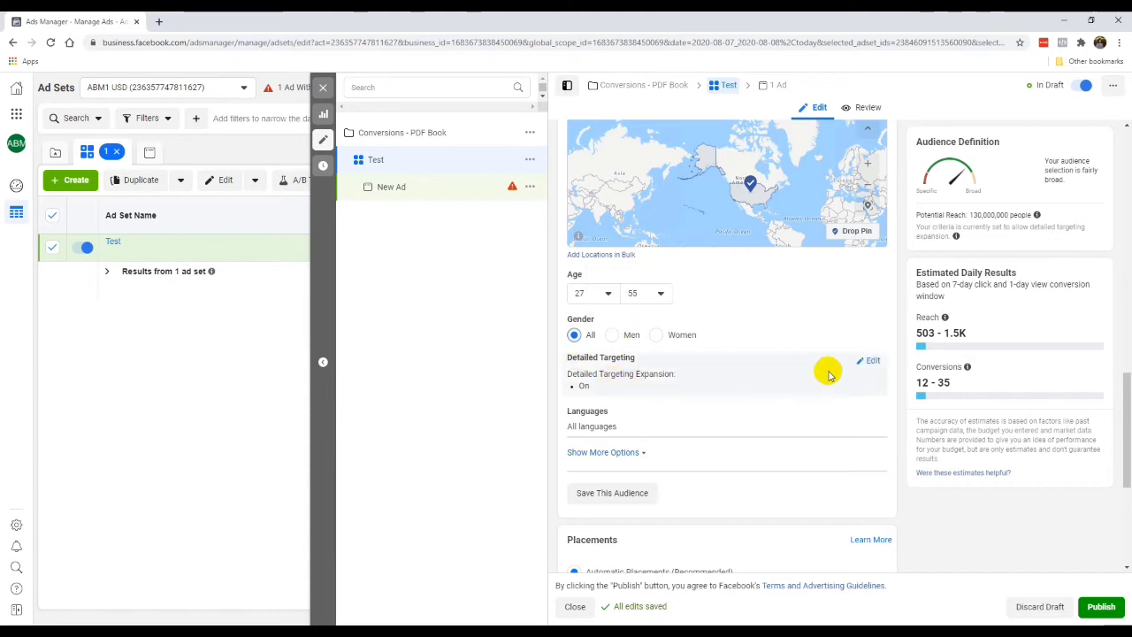
pyautogui.click(871, 360)
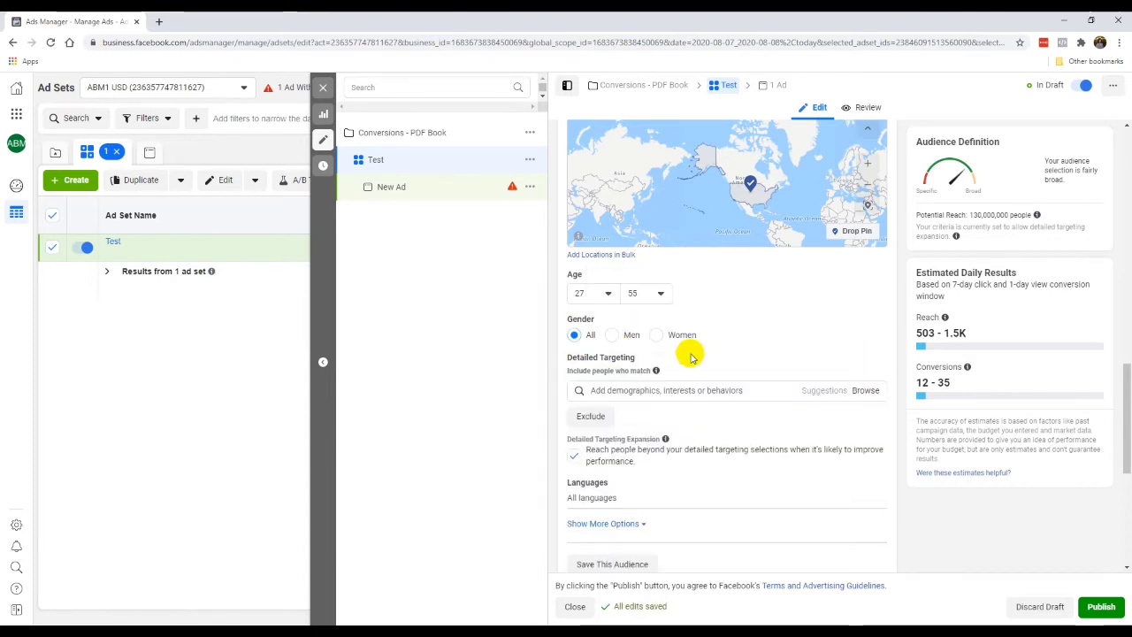
pyautogui.scroll(-1, 690, 355)
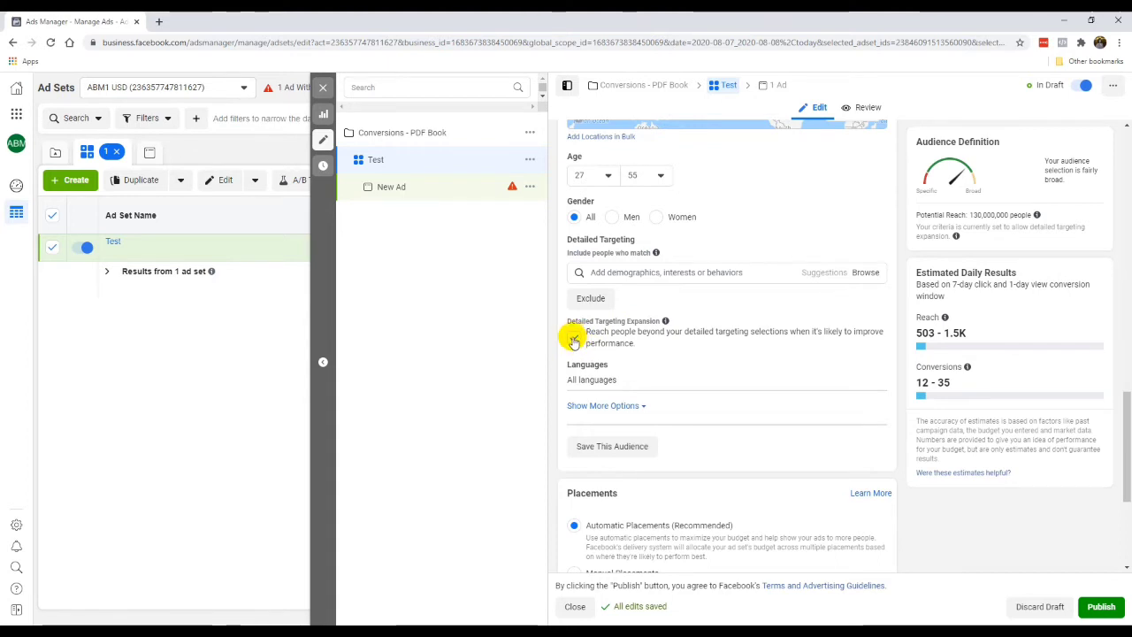
pyautogui.click(574, 340)
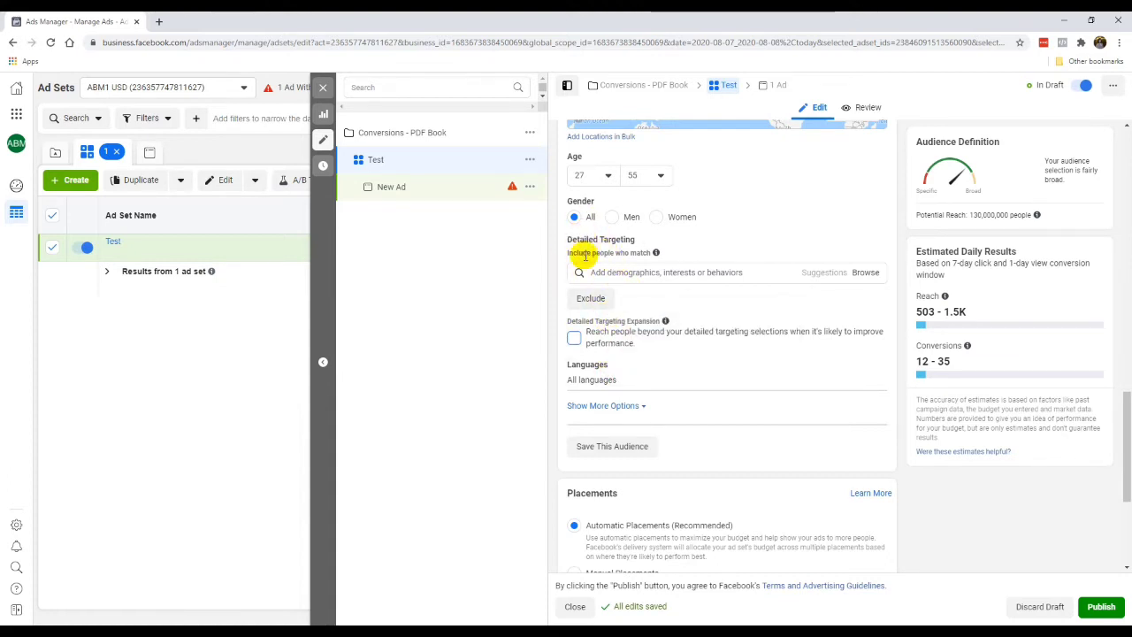
# Set the audience's language to English (All).
pyautogui.click(872, 375)
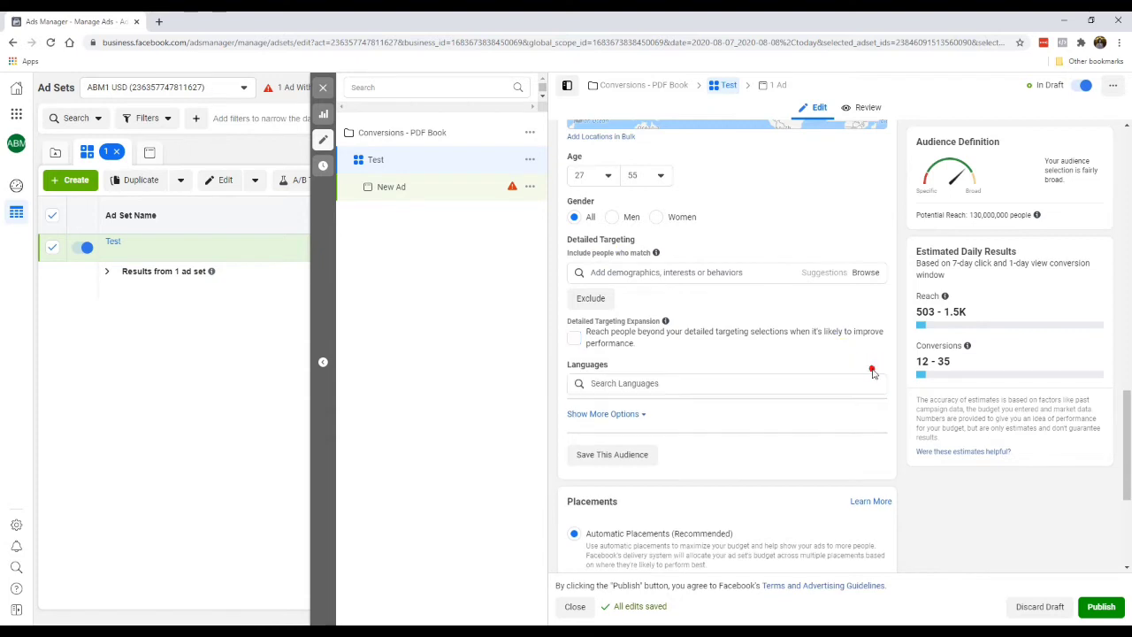
pyautogui.click(637, 384)
pyautogui.write('eng')
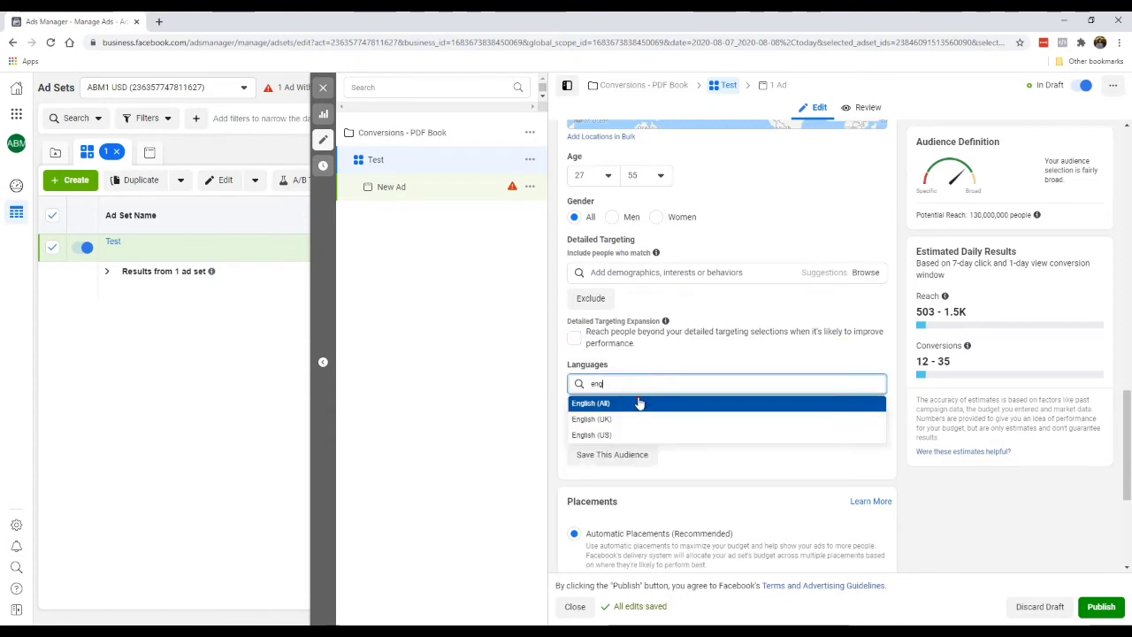
pyautogui.click(639, 403)
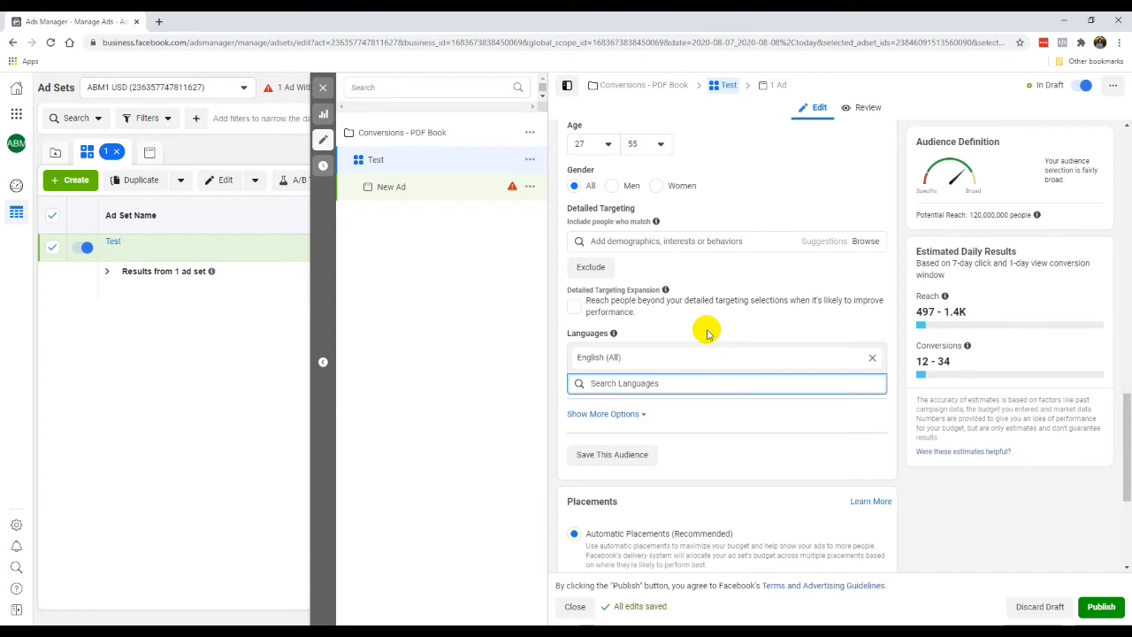
# Reveal the audience's additional options to check the Connections setting, and hide them again.
pyautogui.click(619, 413)
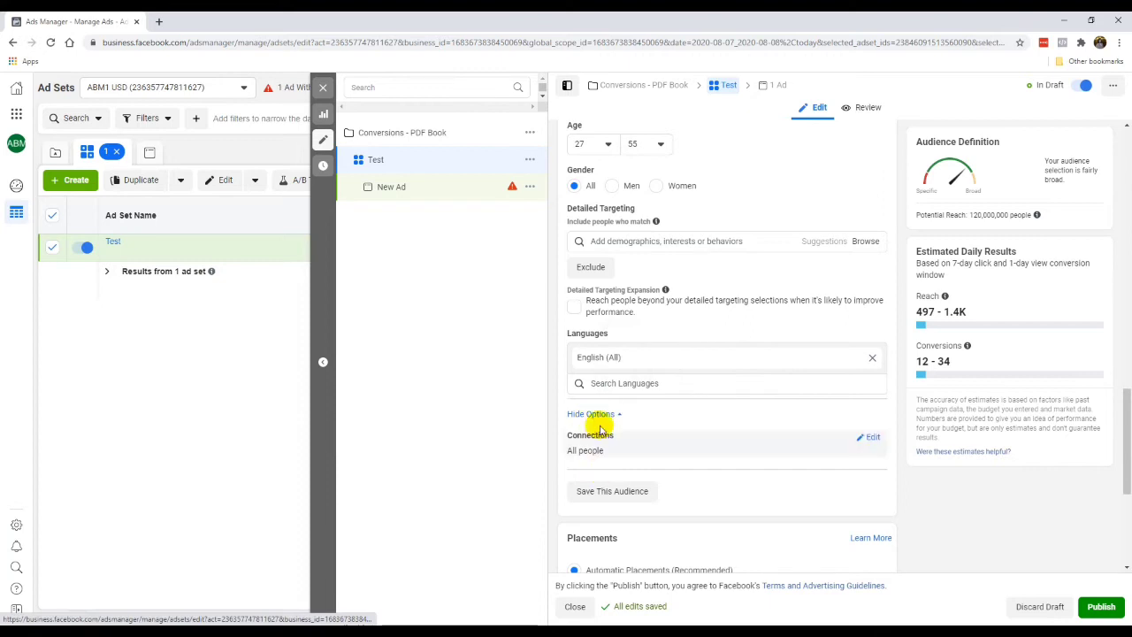
pyautogui.click(590, 416)
pyautogui.scroll(1, 659, 292)
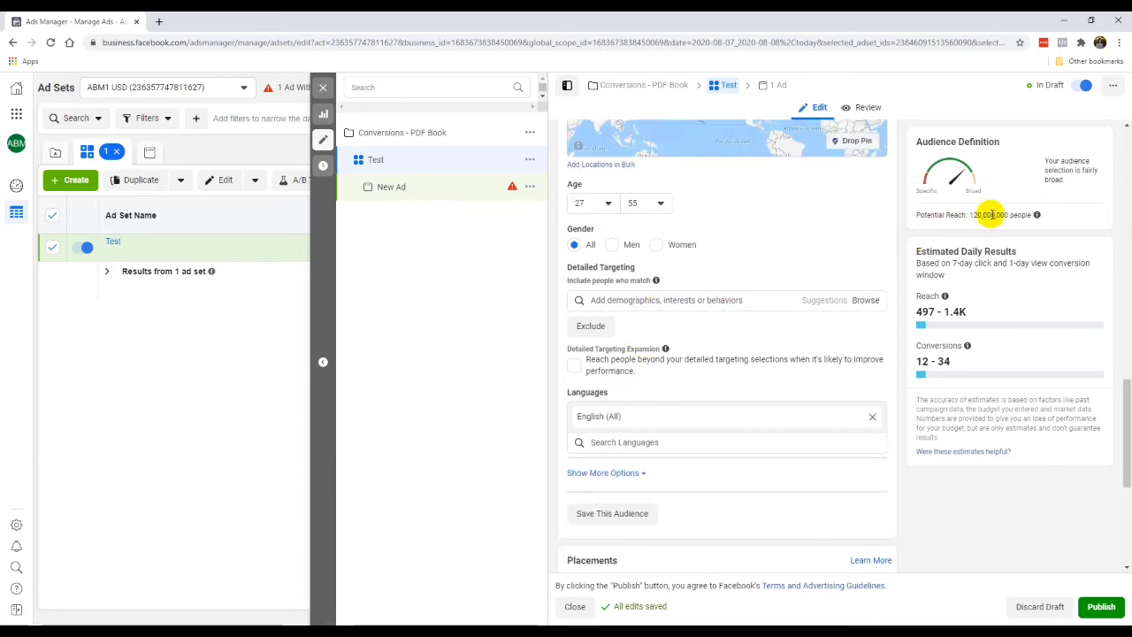
# Search the detailed targeting for "digital marketing" and include the Digital marketing interest.
pyautogui.click(704, 300)
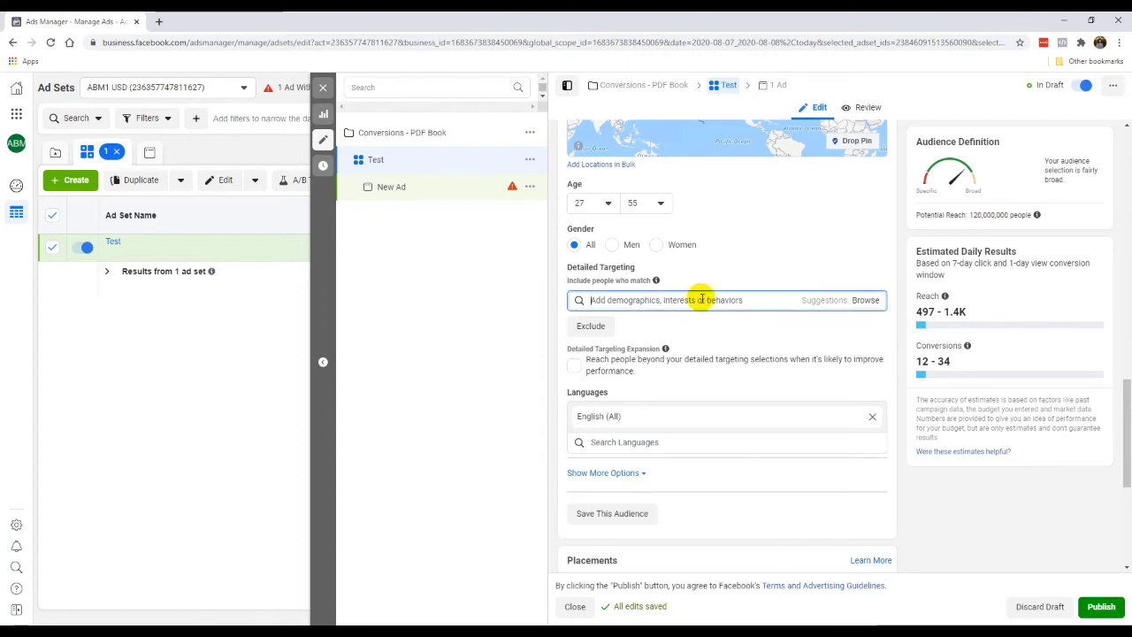
pyautogui.scroll(1, 709, 299)
pyautogui.scroll(1, 710, 299)
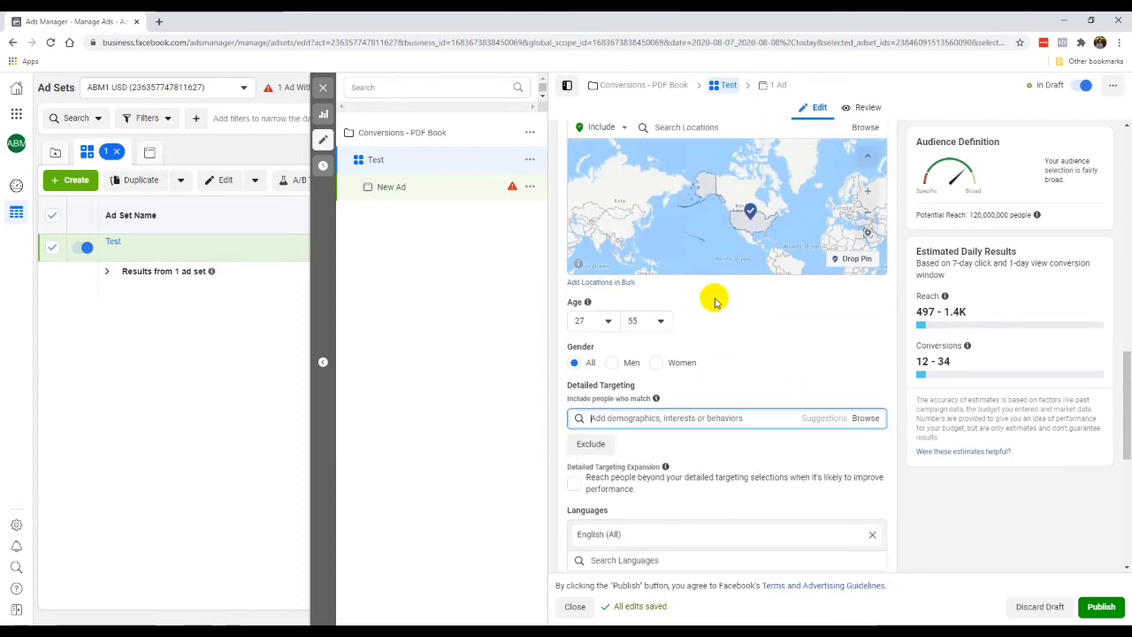
pyautogui.scroll(-1, 576, 399)
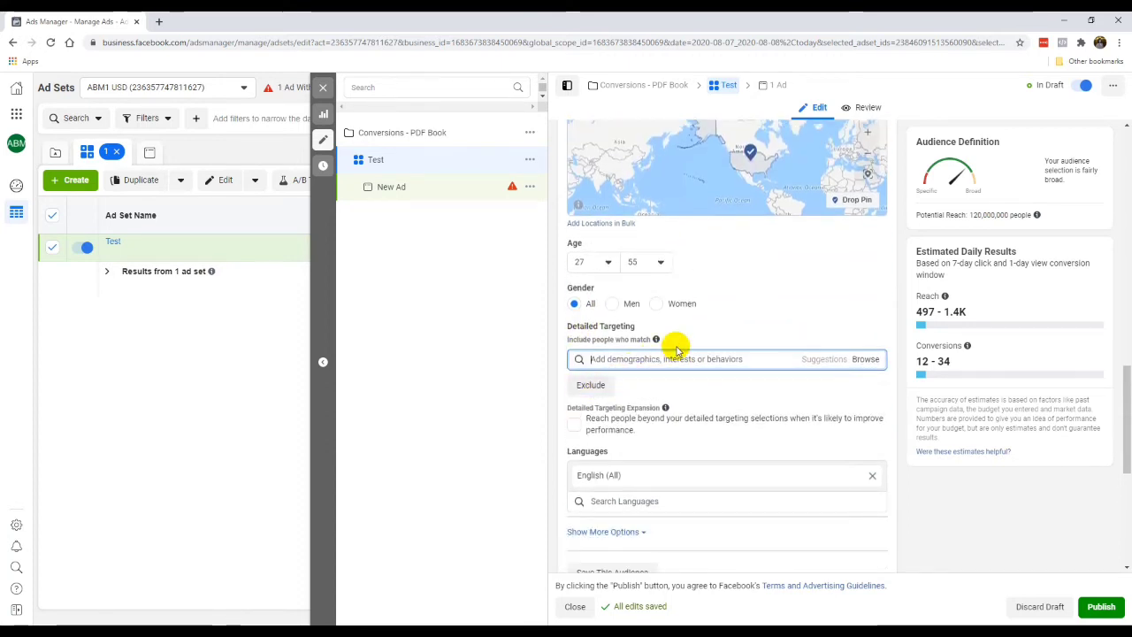
pyautogui.moveTo(656, 343)
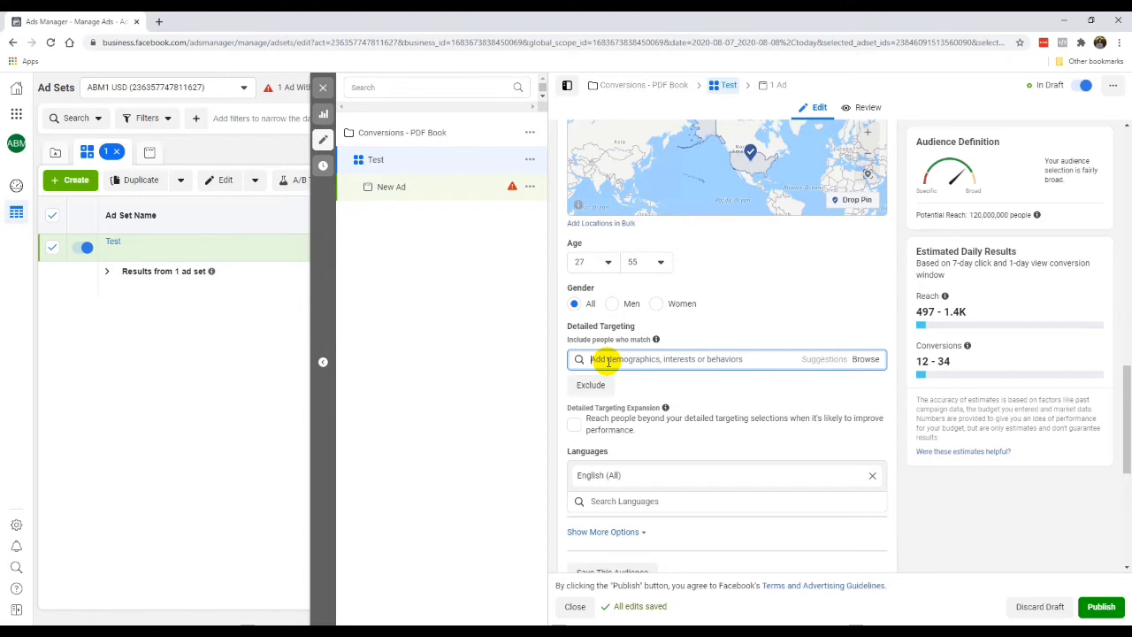
pyautogui.write('digital mark')
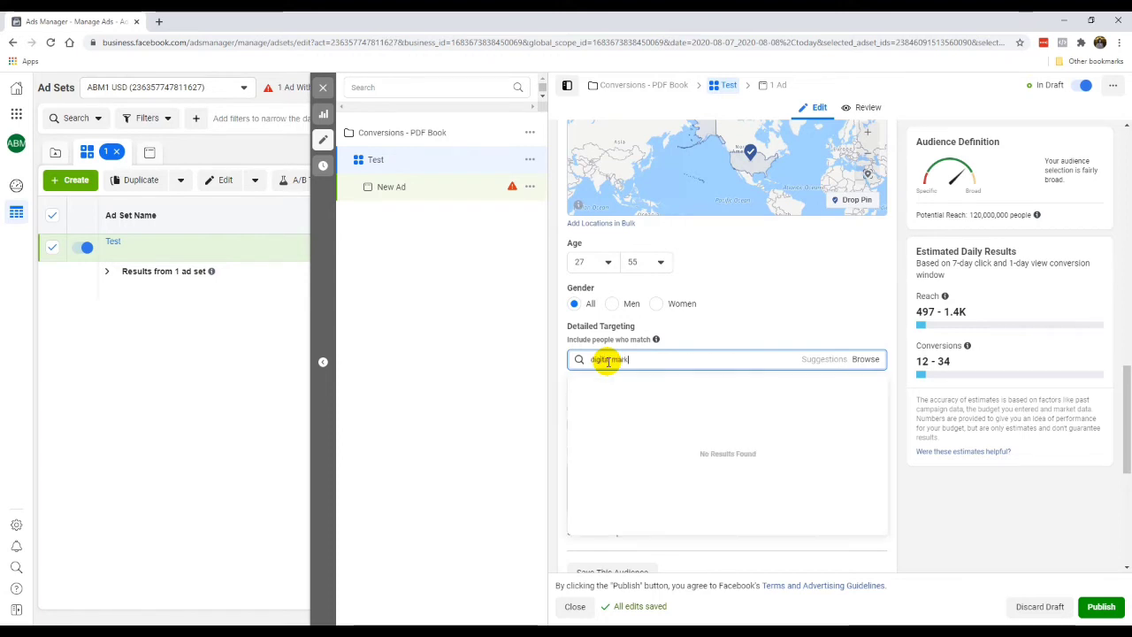
pyautogui.write('eting')
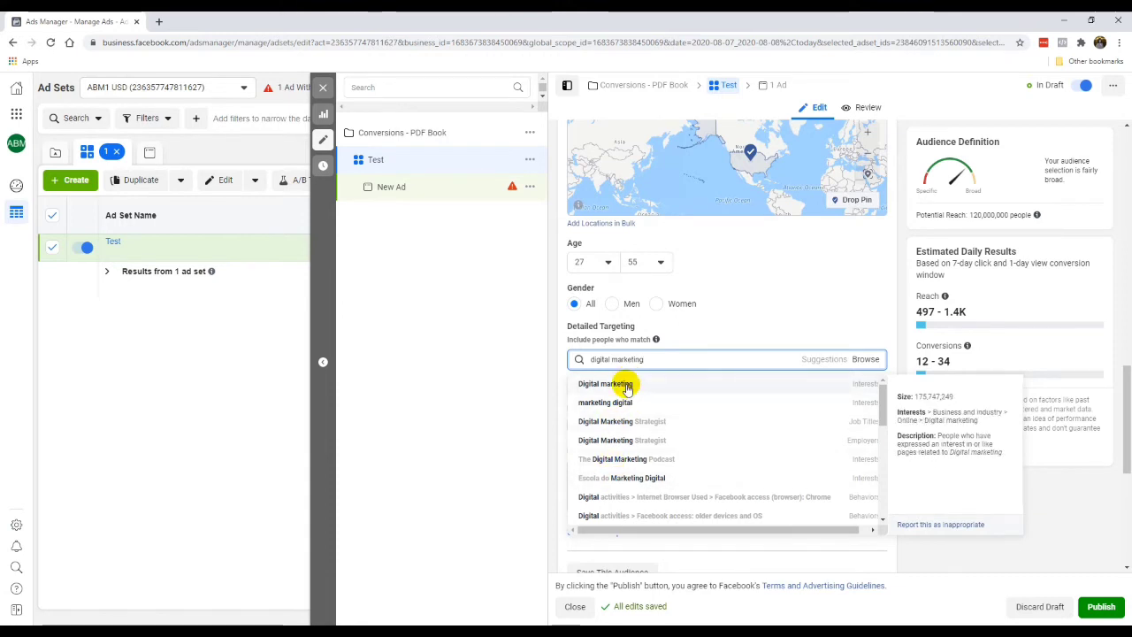
pyautogui.click(627, 386)
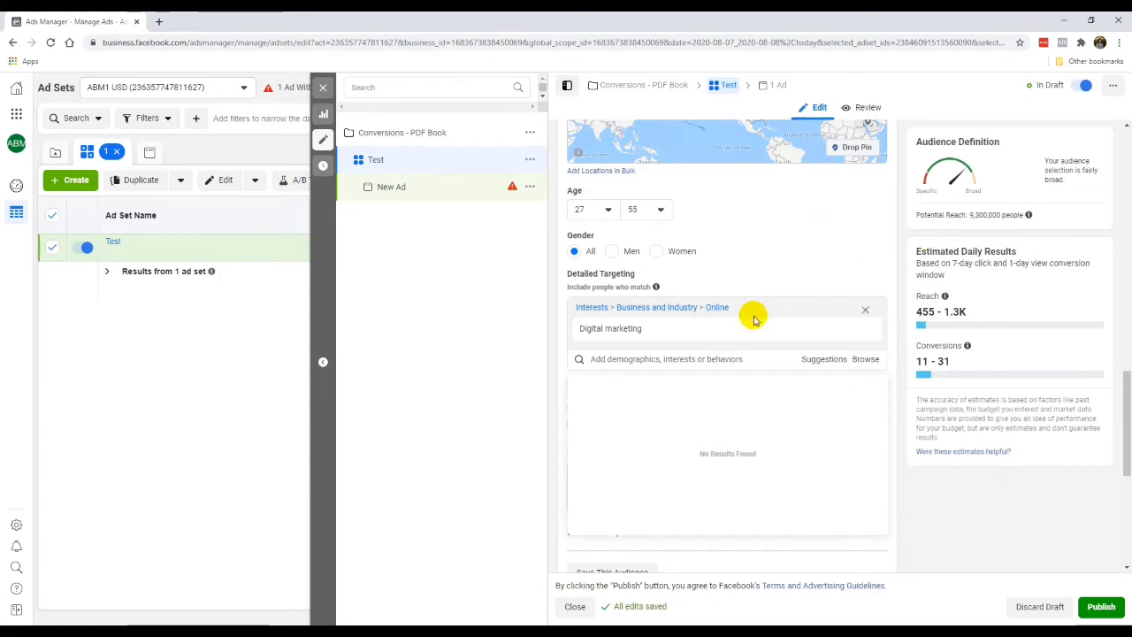
# Add the suggested Social media marketing interest to the detailed targeting and remove the Digital marketing interest.
pyautogui.moveTo(794, 326)
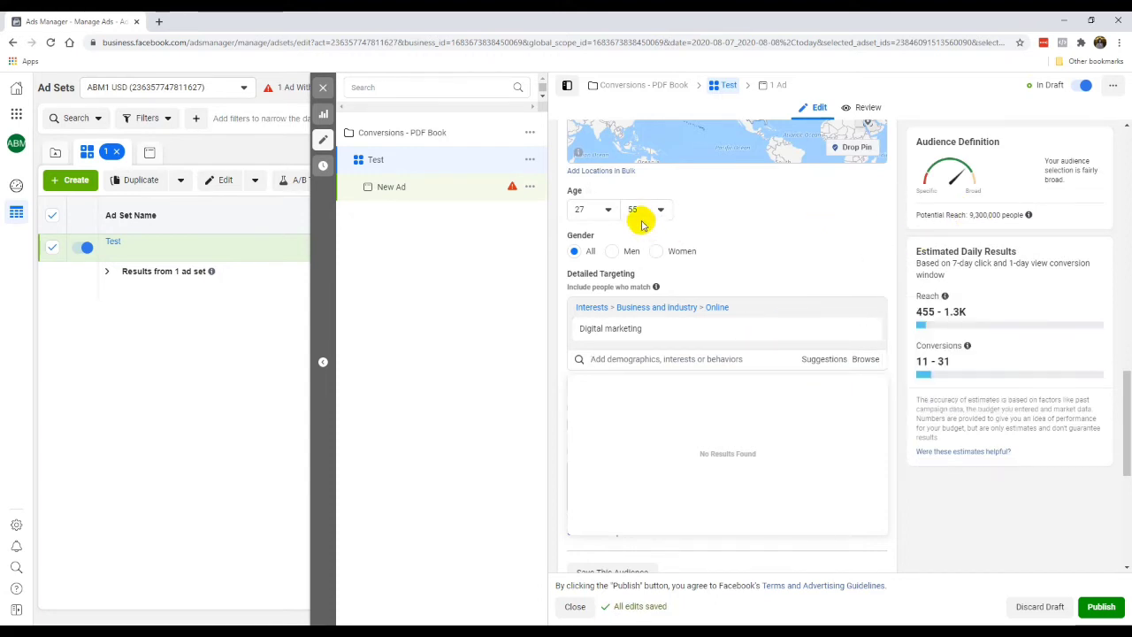
pyautogui.moveTo(727, 328)
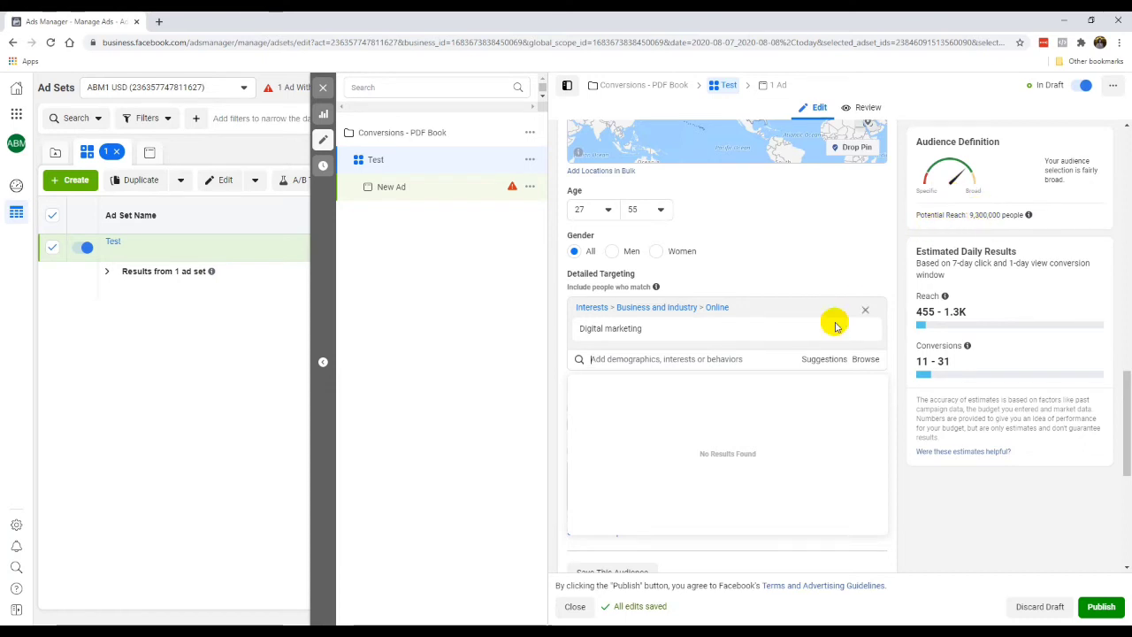
pyautogui.click(821, 361)
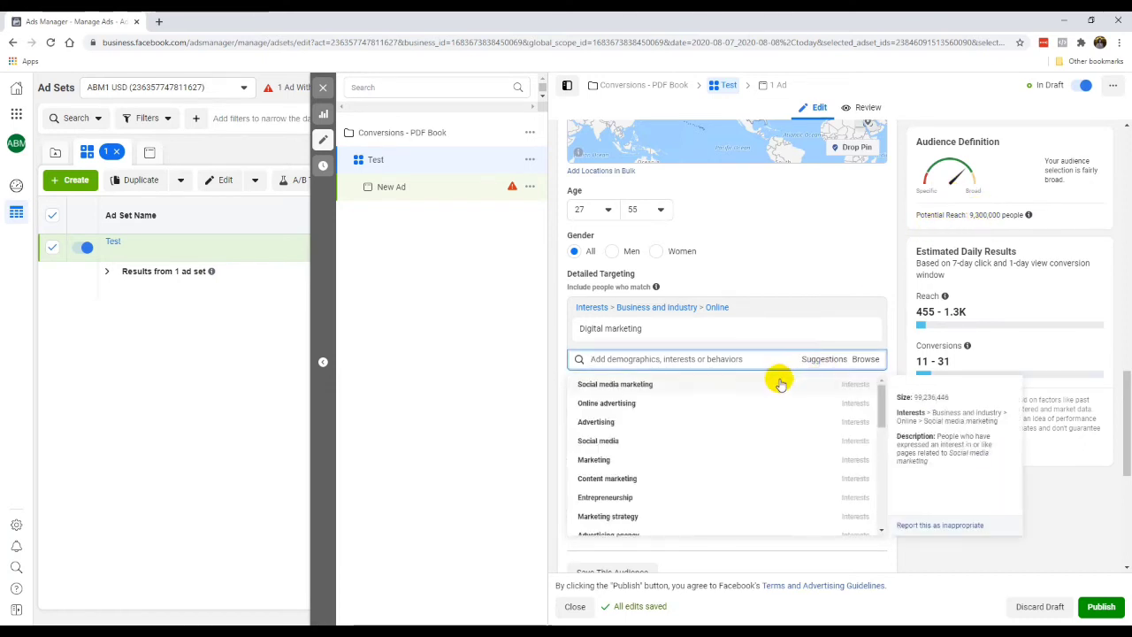
pyautogui.click(650, 391)
pyautogui.click(836, 246)
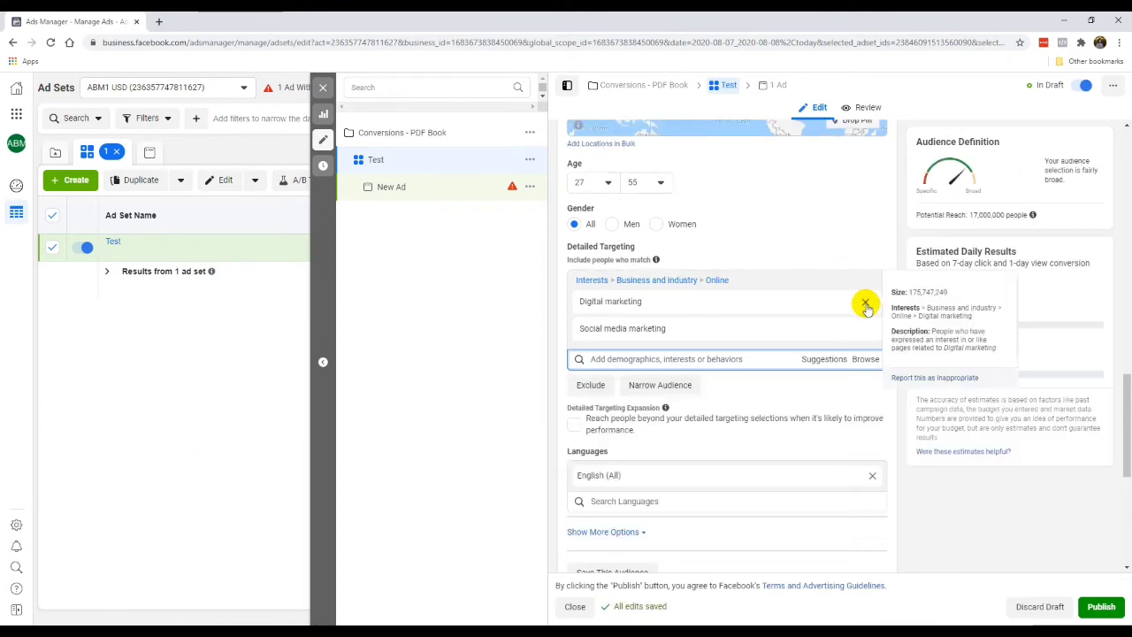
pyautogui.click(865, 303)
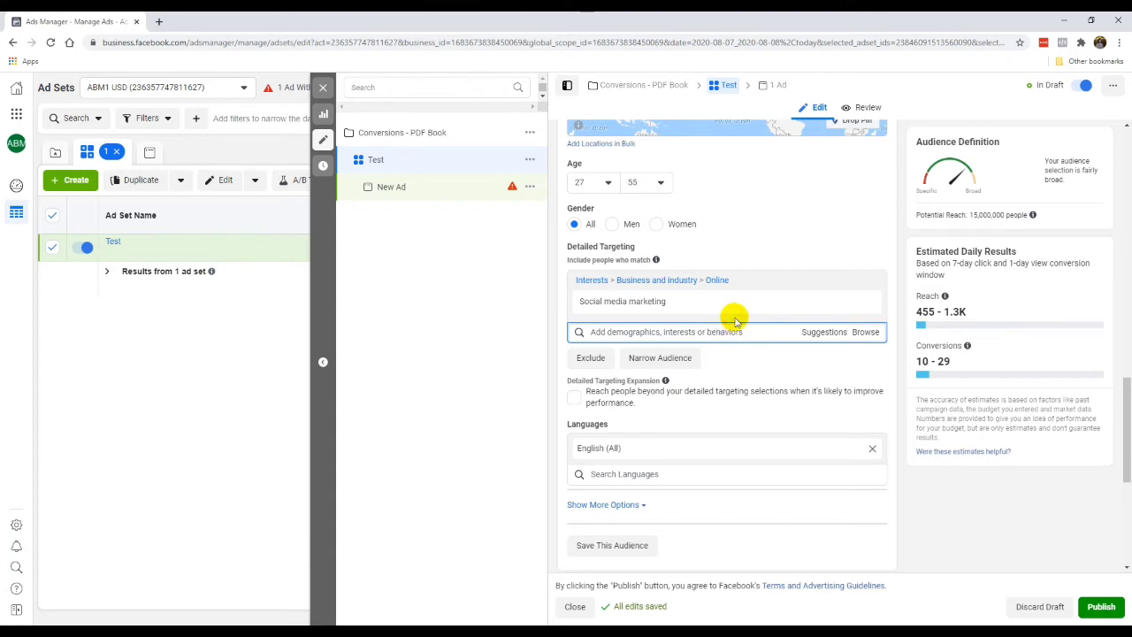
# Set the audience's target location to the state of California.
pyautogui.scroll(3, 751, 265)
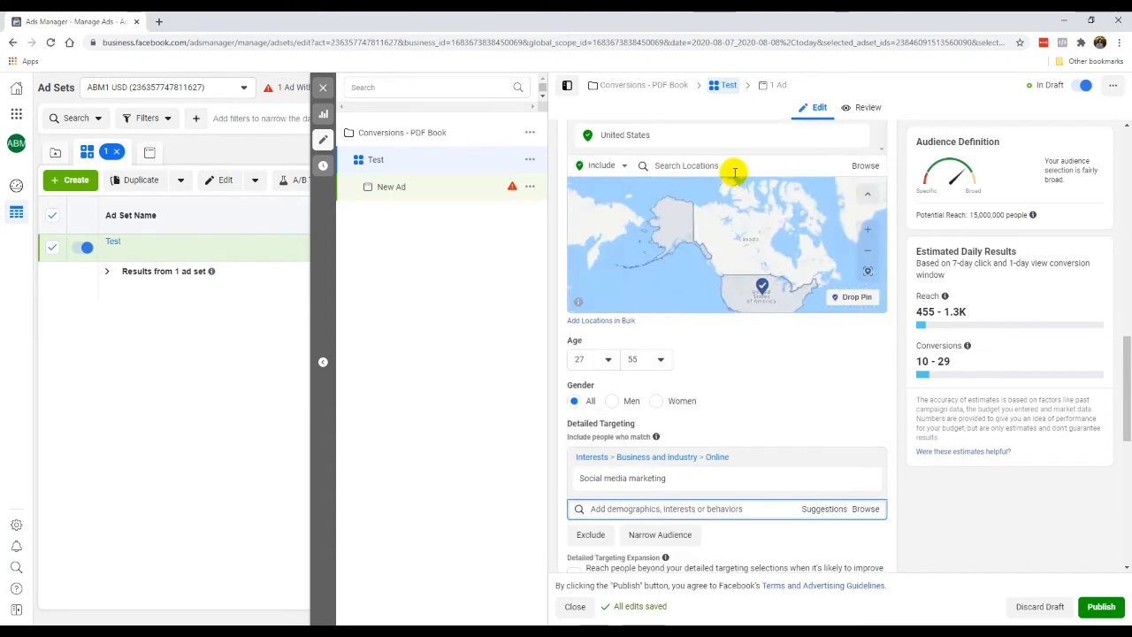
pyautogui.click(734, 172)
pyautogui.write('californ')
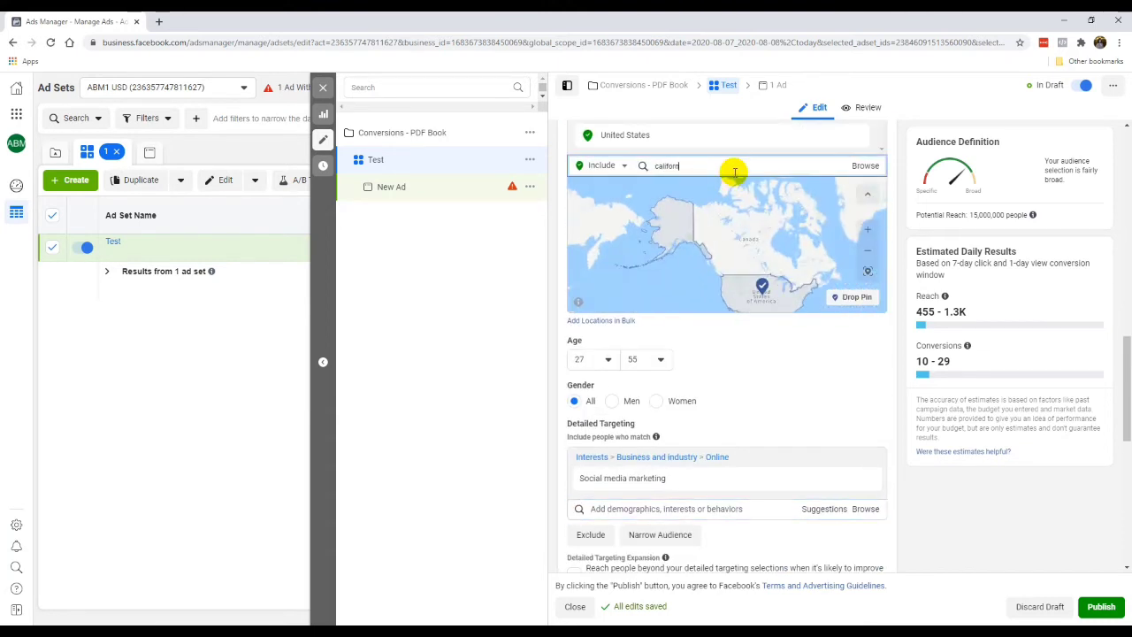
pyautogui.write('ia')
pyautogui.click(733, 183)
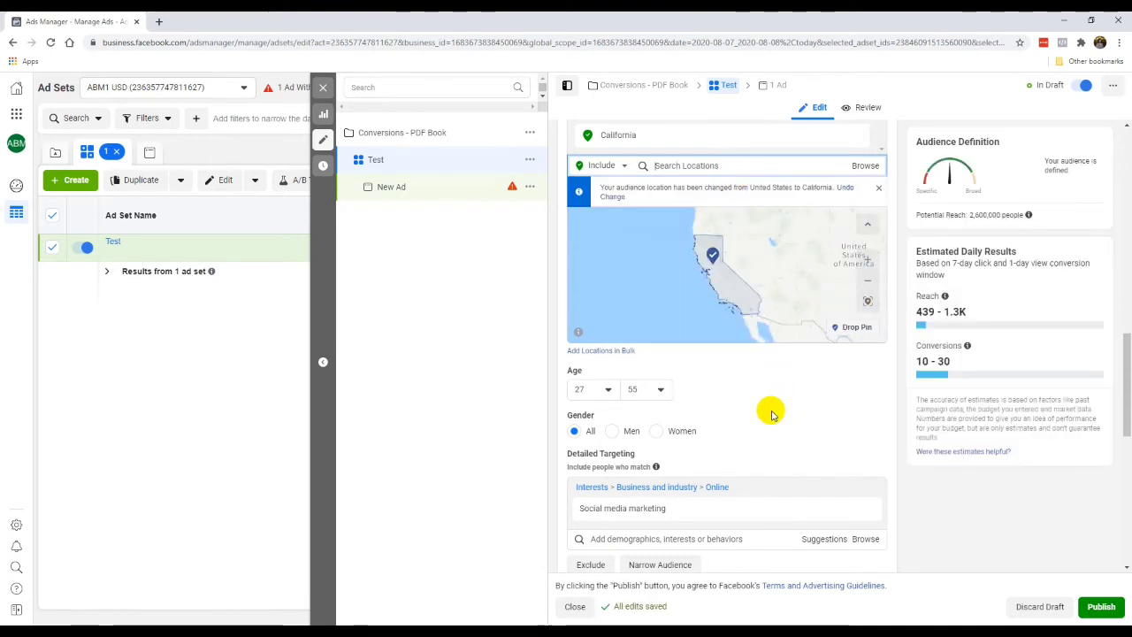
# Add the suggested Digital marketing interest to the detailed targeting and remove the Social media marketing interest.
pyautogui.scroll(-1, 768, 414)
pyautogui.click(796, 479)
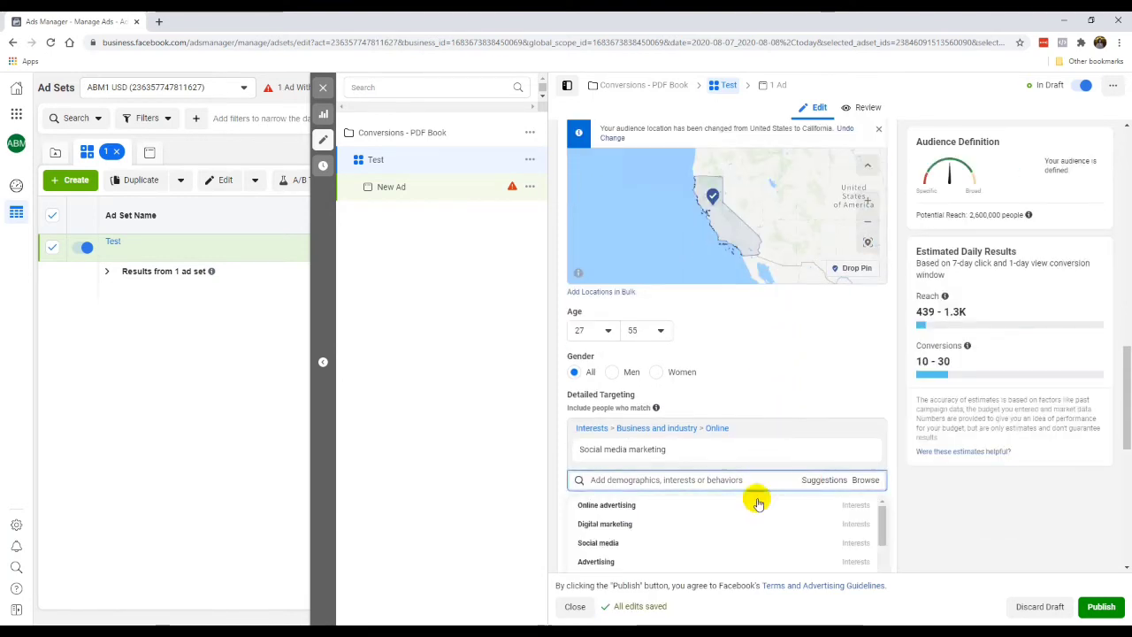
pyautogui.click(743, 527)
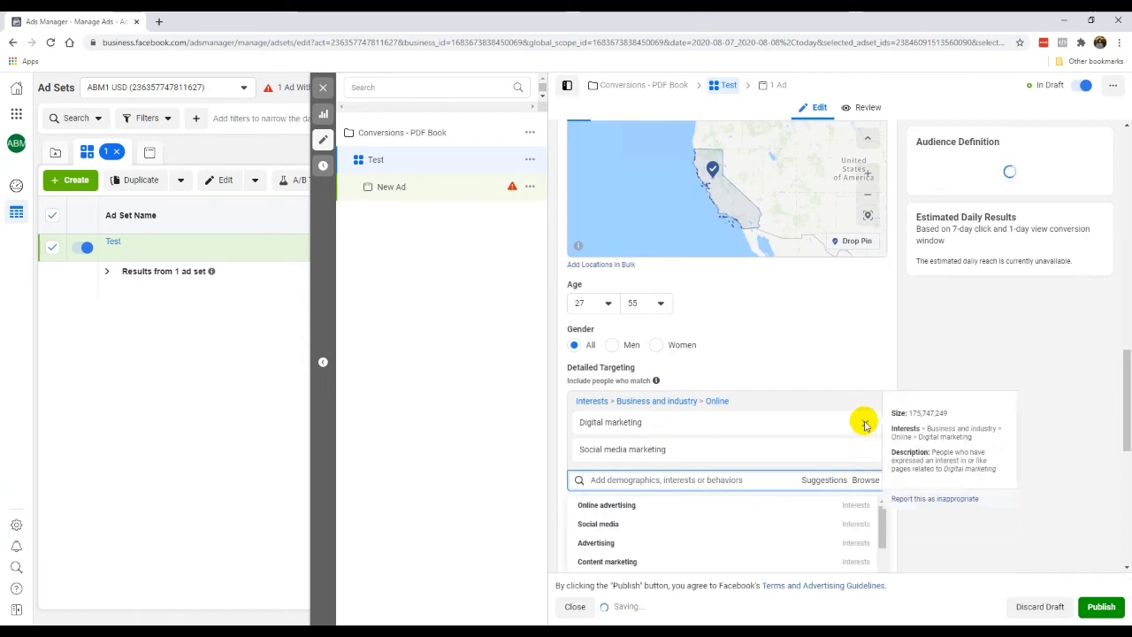
pyautogui.click(864, 423)
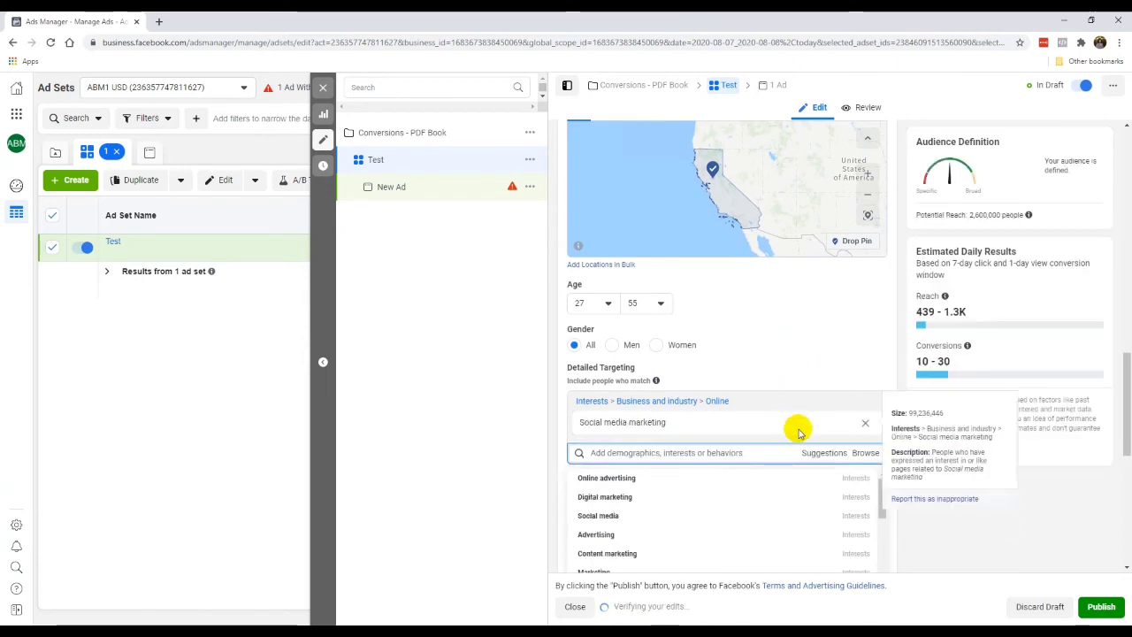
pyautogui.click(747, 497)
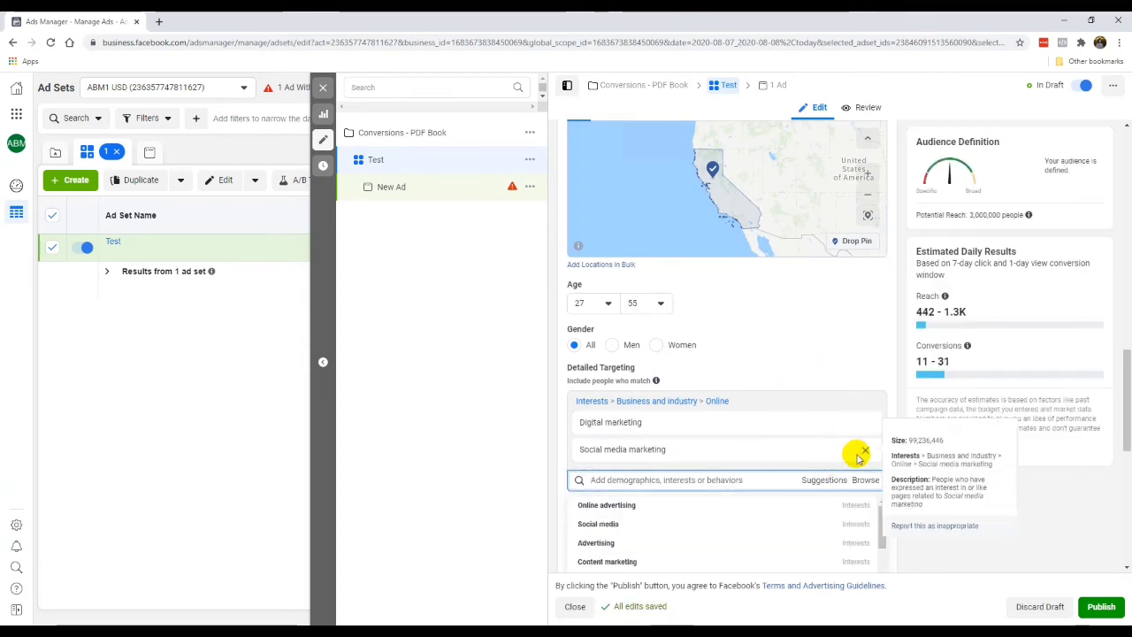
pyautogui.click(865, 452)
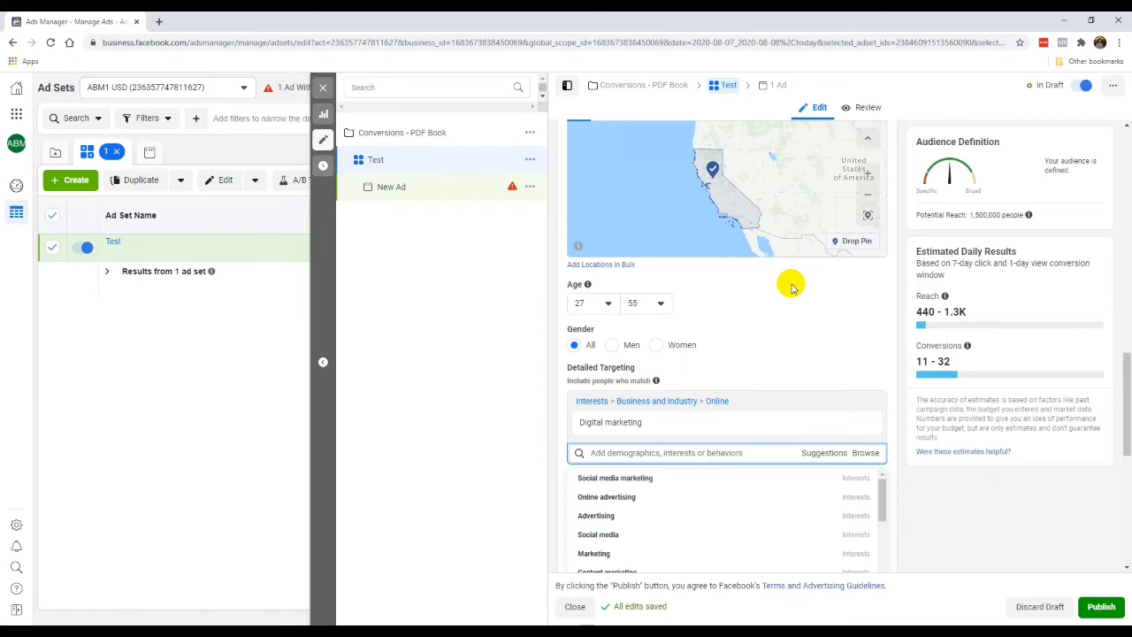
# Set the audience's minimum age to 30.
pyautogui.click(646, 303)
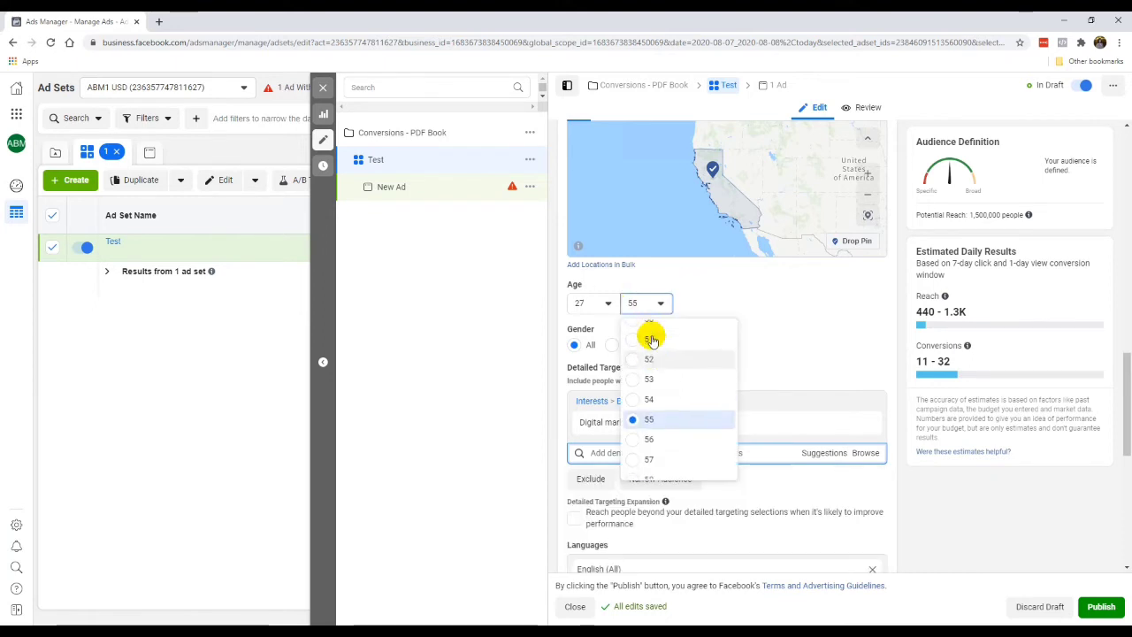
pyautogui.click(593, 302)
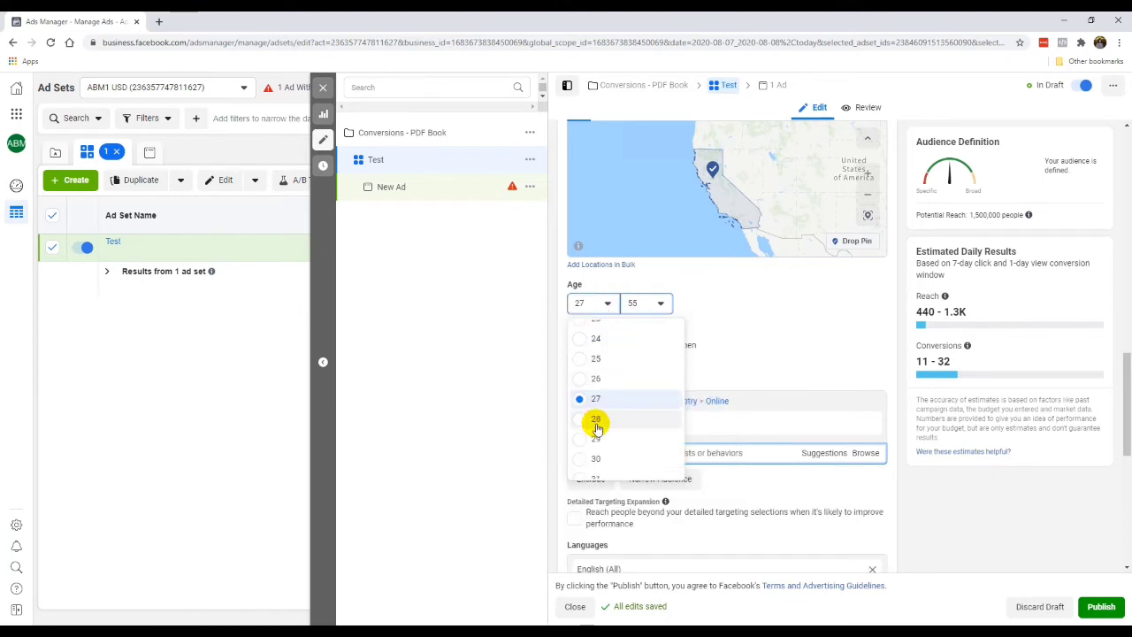
pyautogui.click(605, 459)
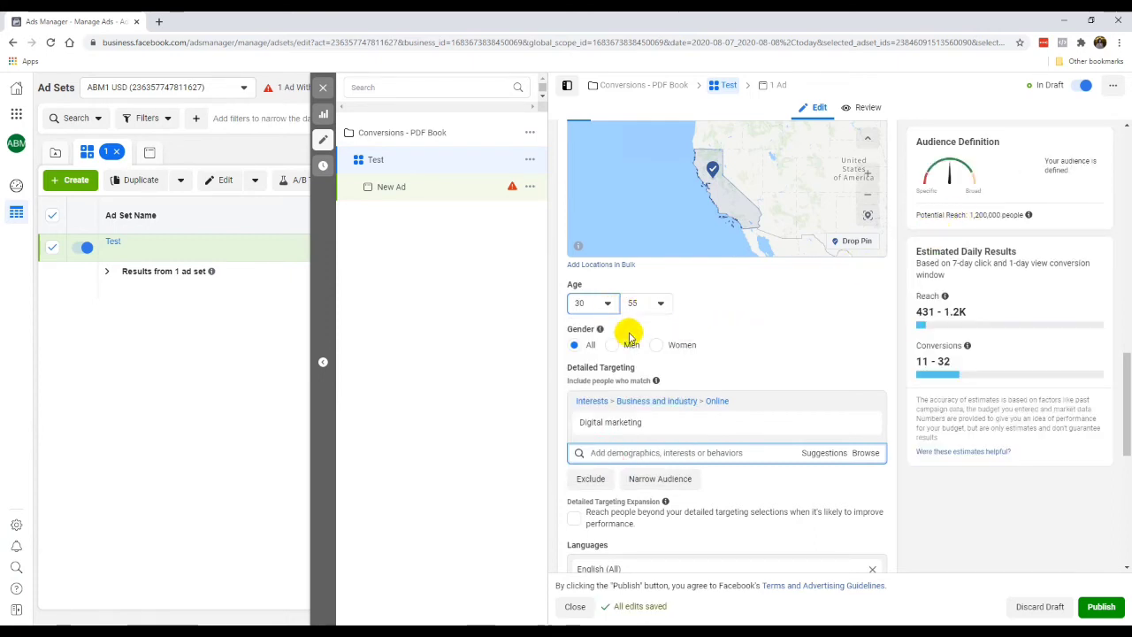
pyautogui.click(522, 375)
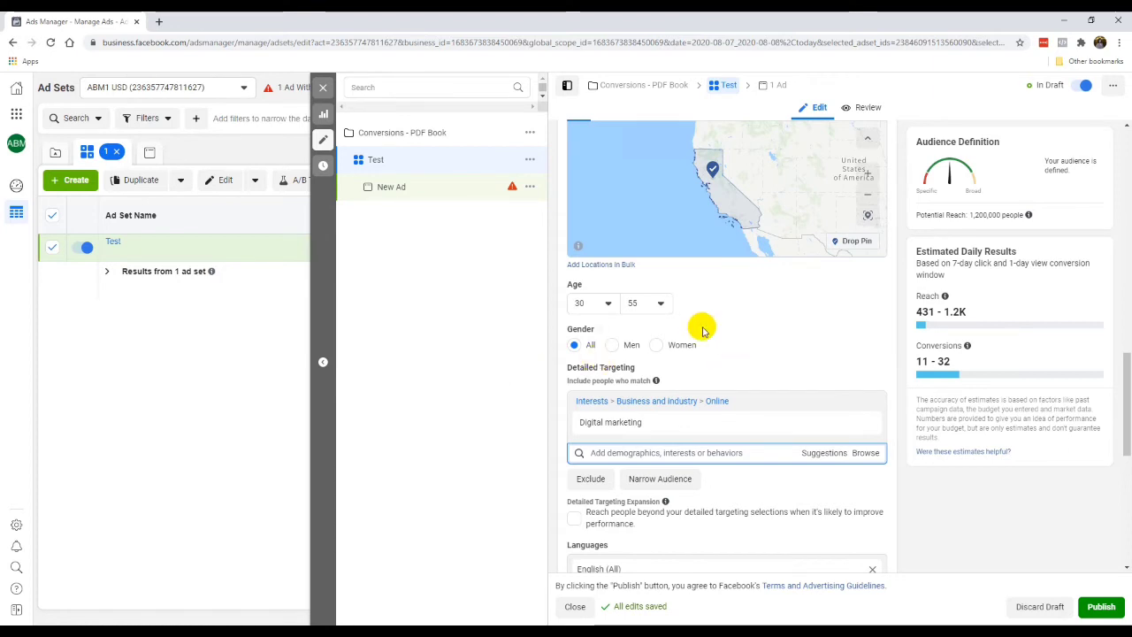
pyautogui.moveTo(607, 425)
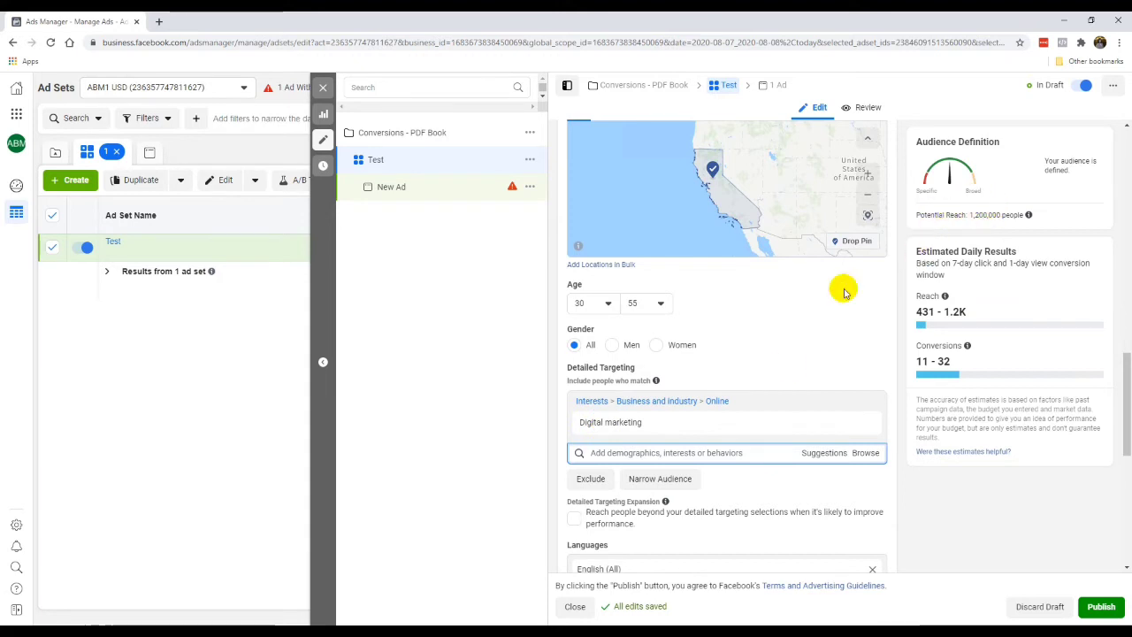
# Look over the ad set's languages, placements, optimization and delivery settings, and the audience's location, age and interests.
pyautogui.scroll(-3, 735, 465)
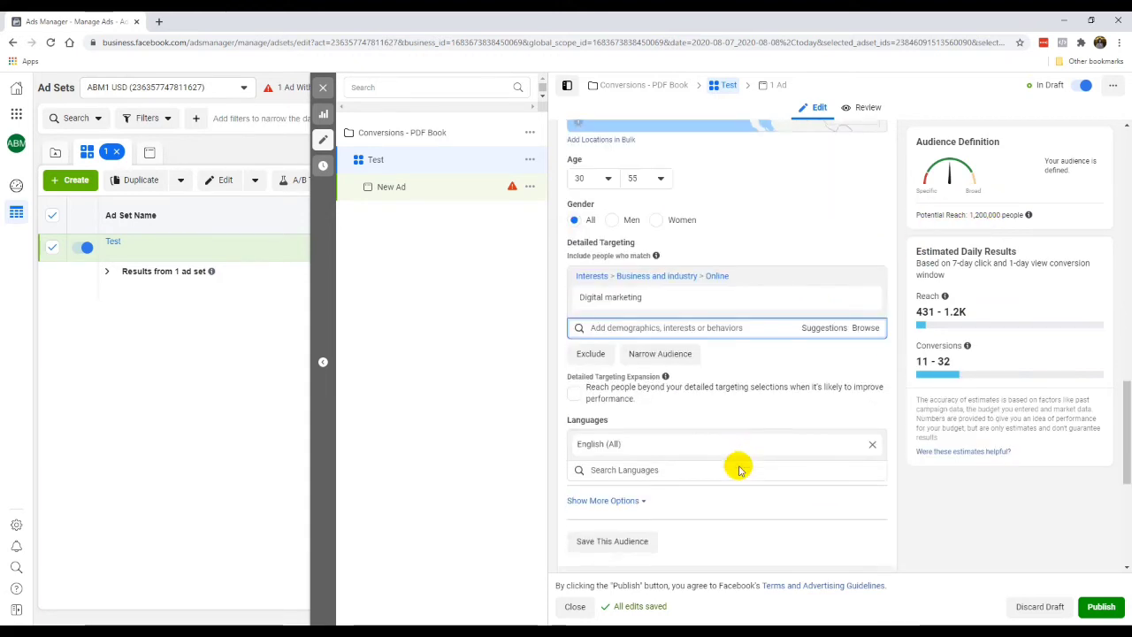
pyautogui.scroll(-2, 735, 463)
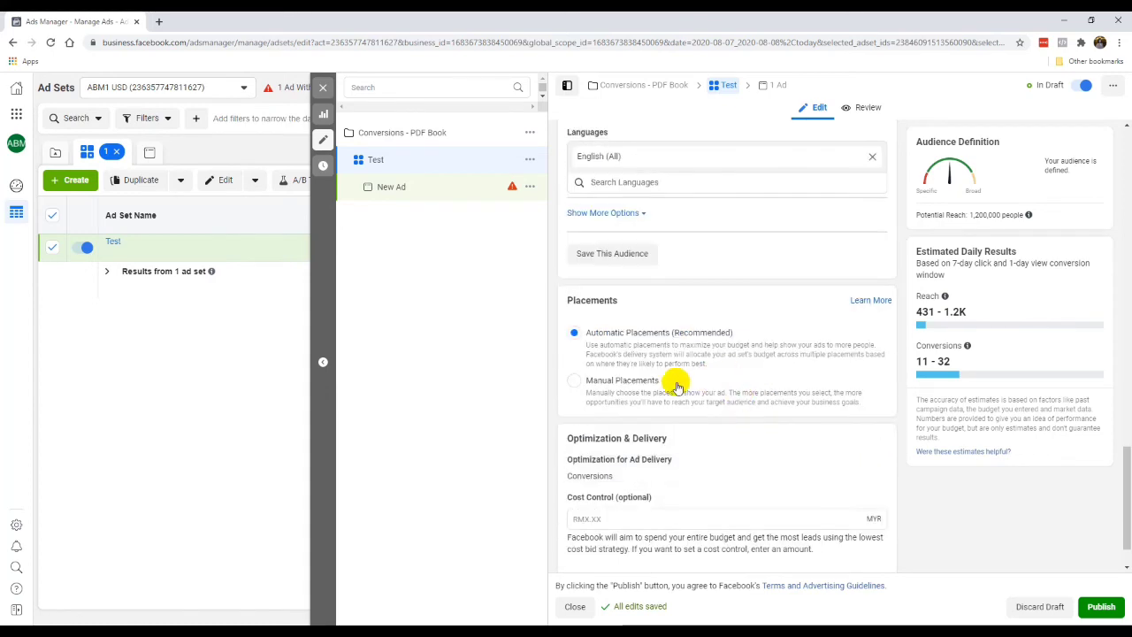
pyautogui.scroll(-1, 677, 379)
pyautogui.scroll(5, 699, 245)
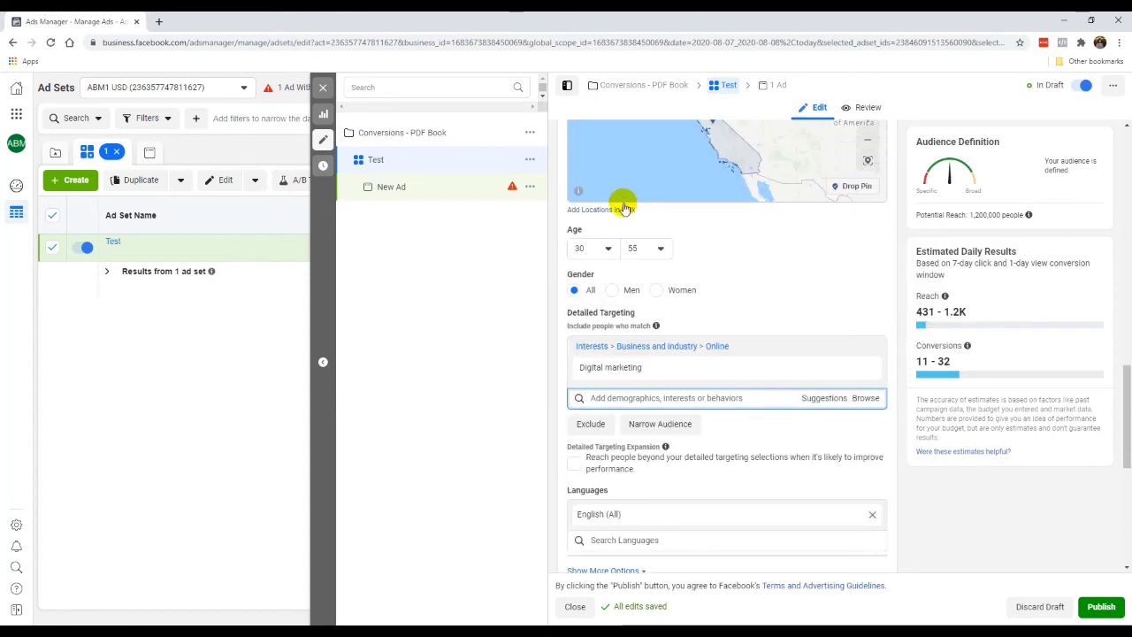
pyautogui.scroll(1, 783, 201)
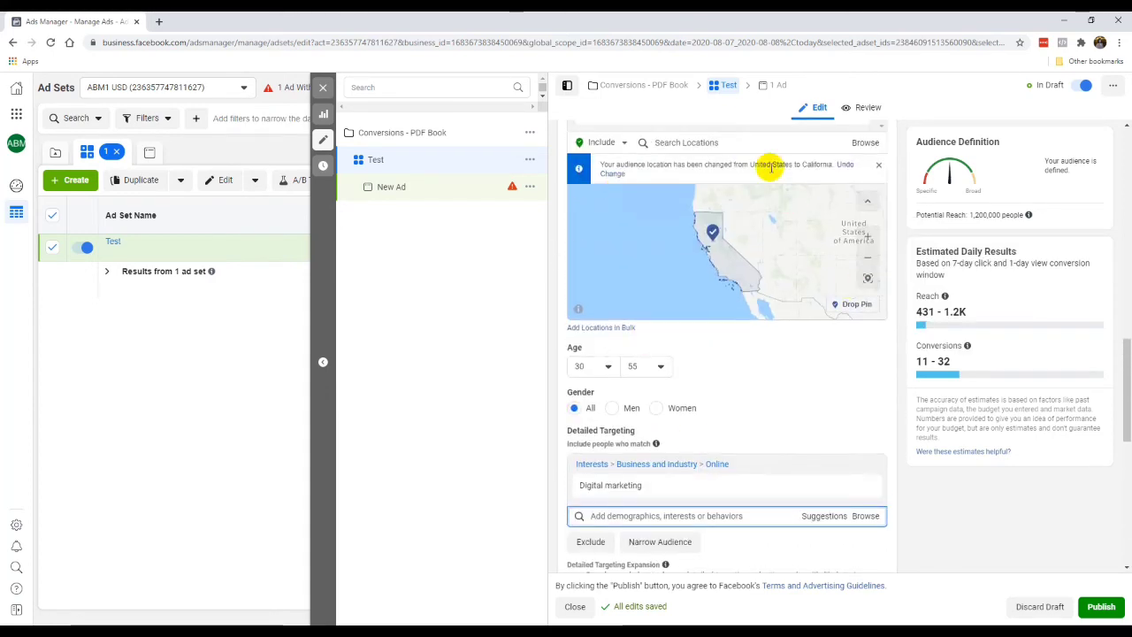
pyautogui.moveTo(659, 433)
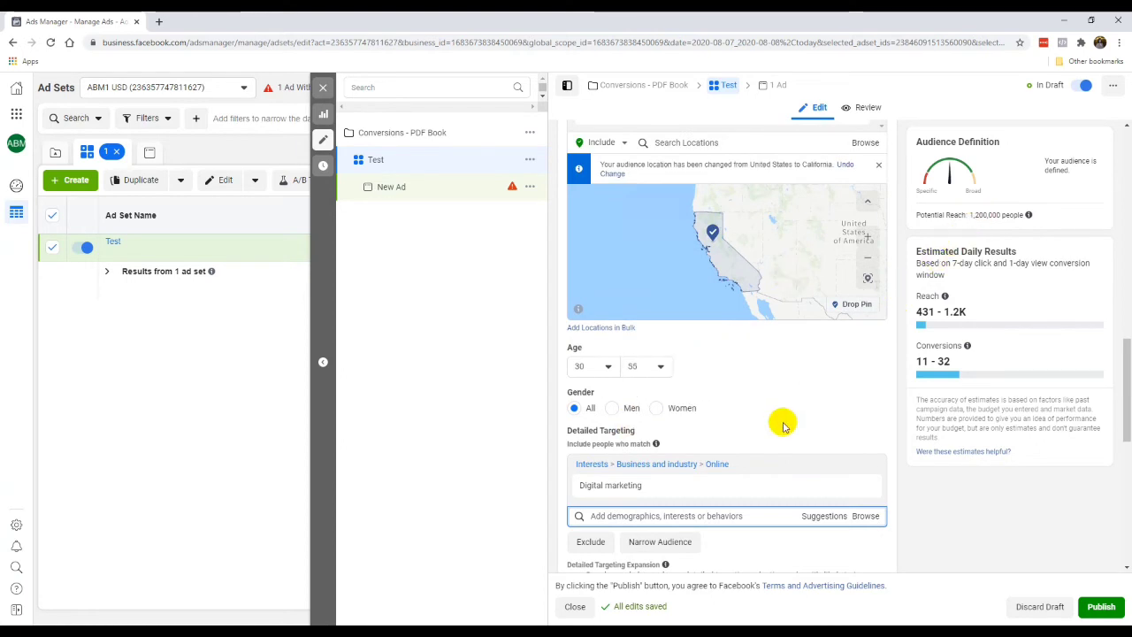
pyautogui.scroll(-1, 779, 419)
# Search the audience locations for "united states" and set the whole country as the target in place of California.
pyautogui.scroll(3, 776, 417)
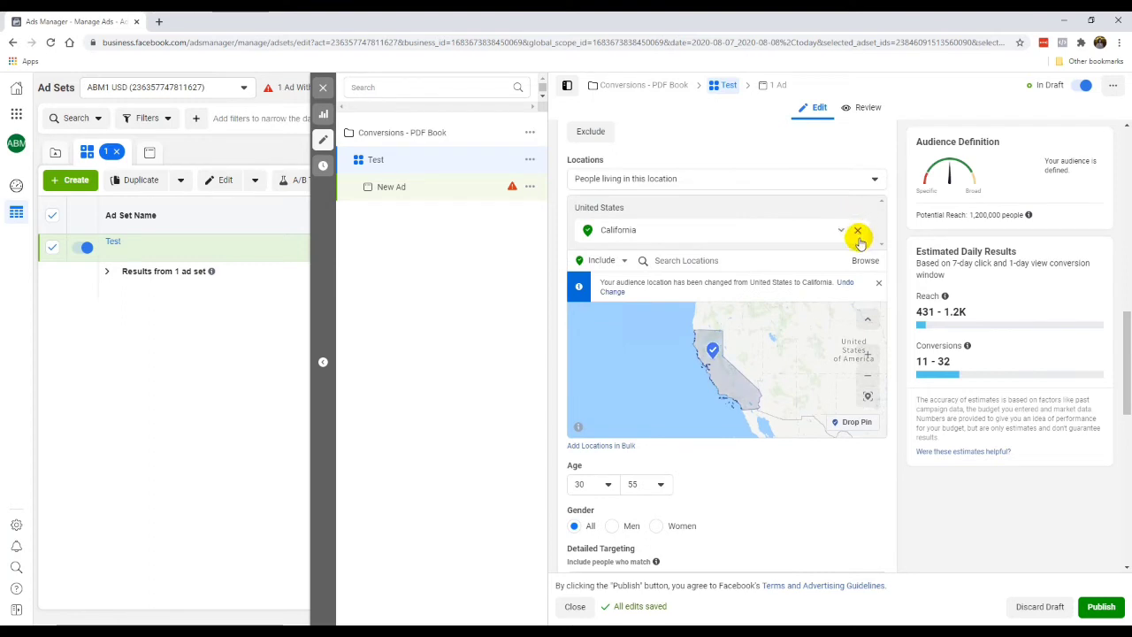
pyautogui.click(787, 258)
pyautogui.write('unit')
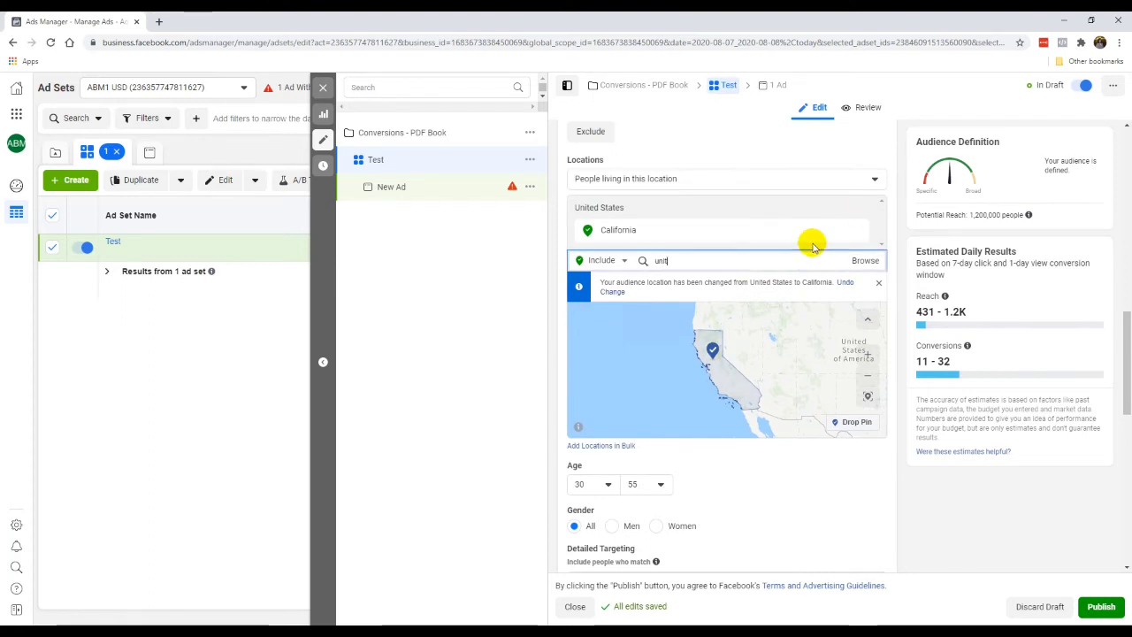
pyautogui.write('ed states')
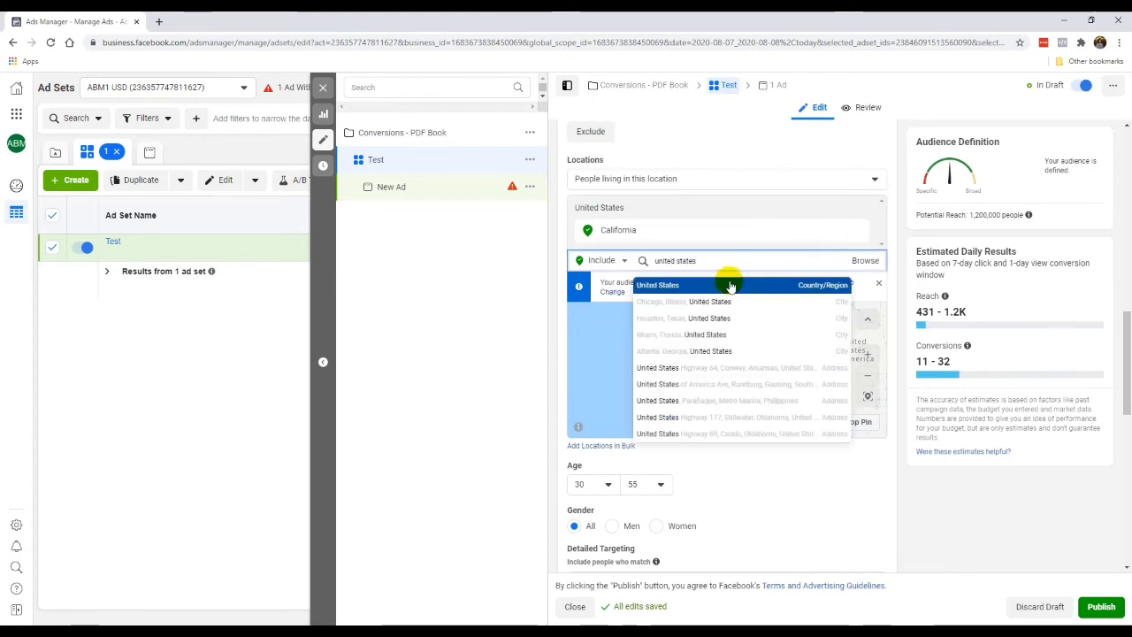
pyautogui.click(725, 285)
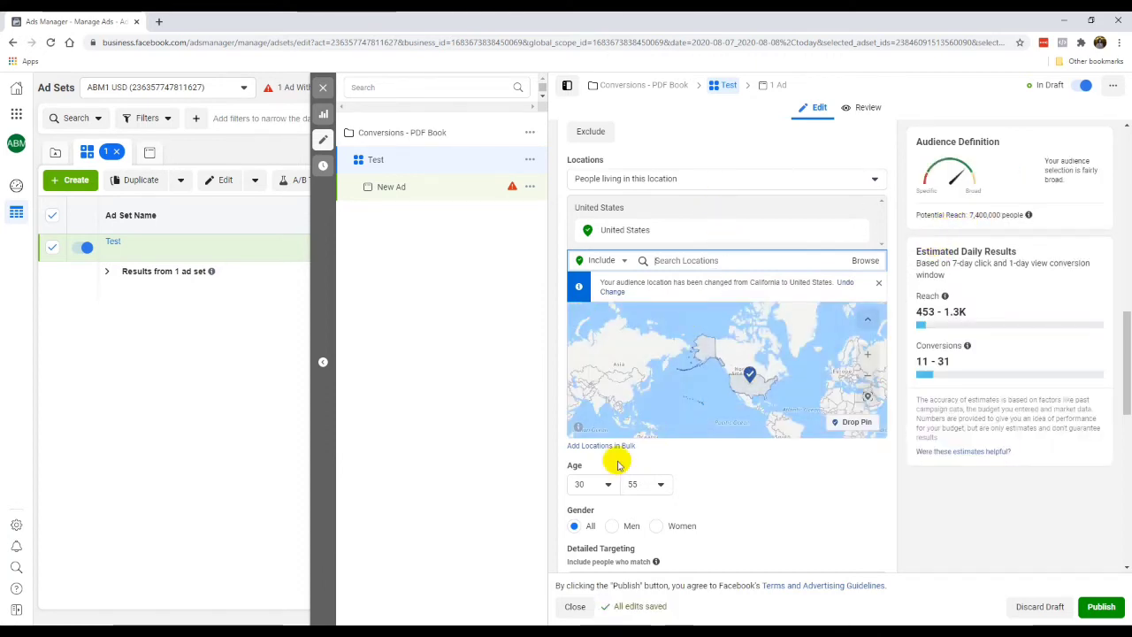
# Search the detailed targeting for "gary vaynerchuk", include the Gary Vaynerchuk interest and remove the Digital marketing interest.
pyautogui.scroll(-1, 610, 460)
pyautogui.scroll(-2, 593, 433)
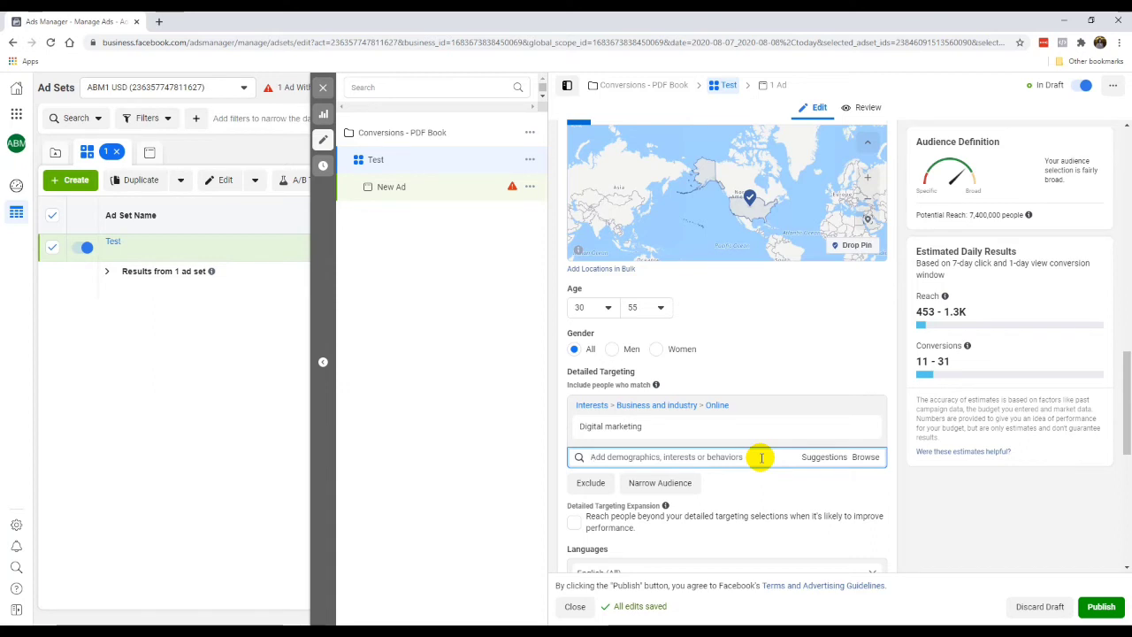
pyautogui.write('gary vayne')
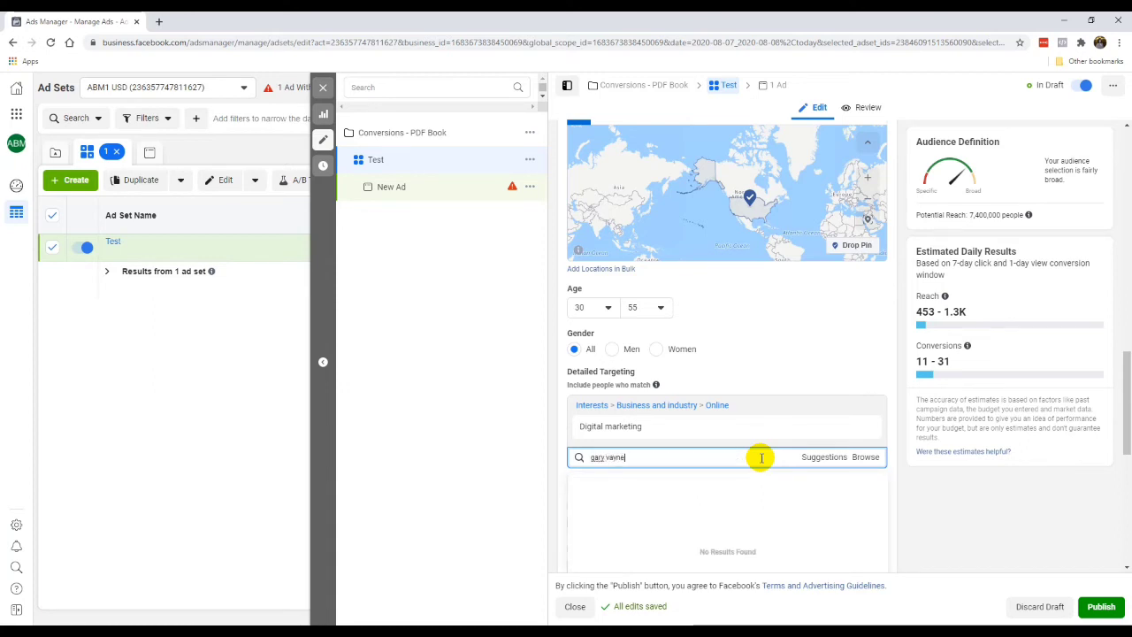
pyautogui.write('rchuk')
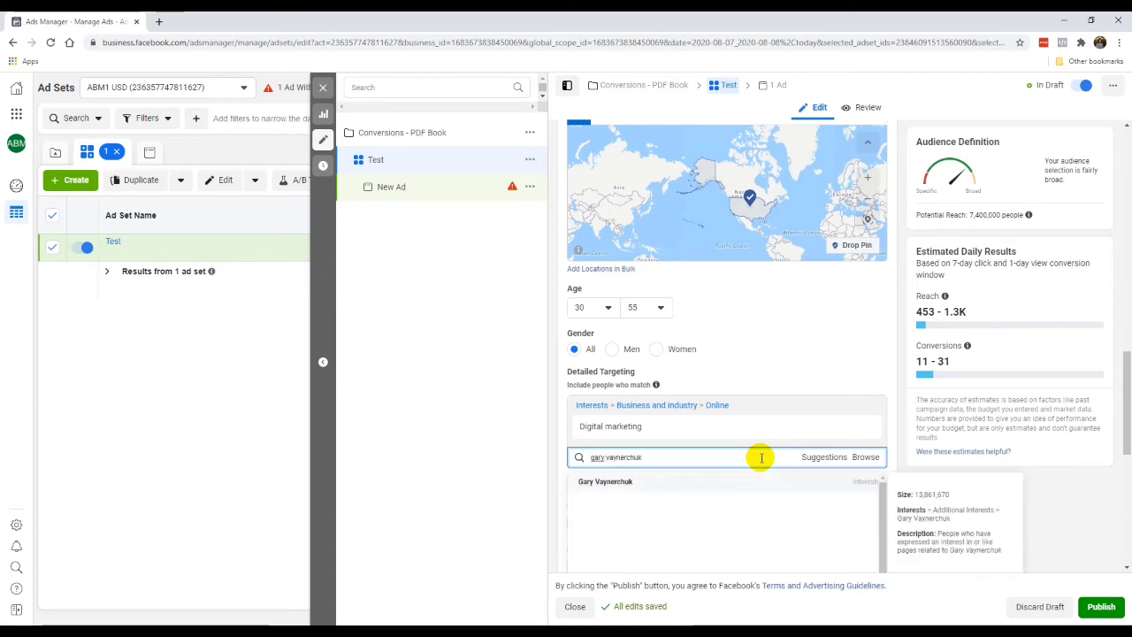
pyautogui.click(751, 480)
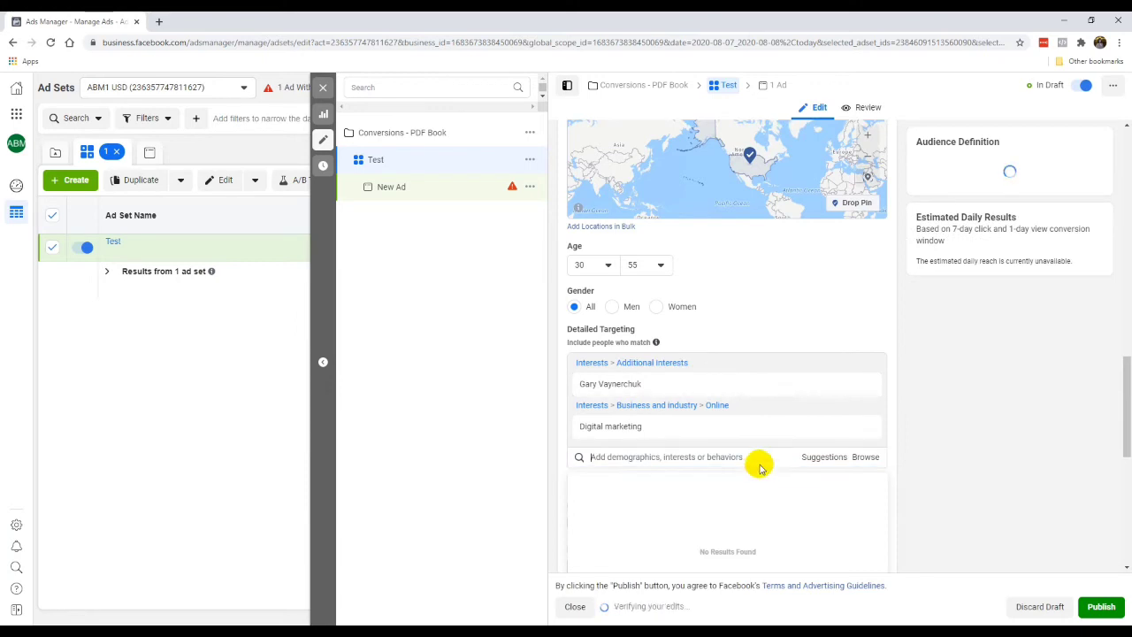
pyautogui.moveTo(576, 385)
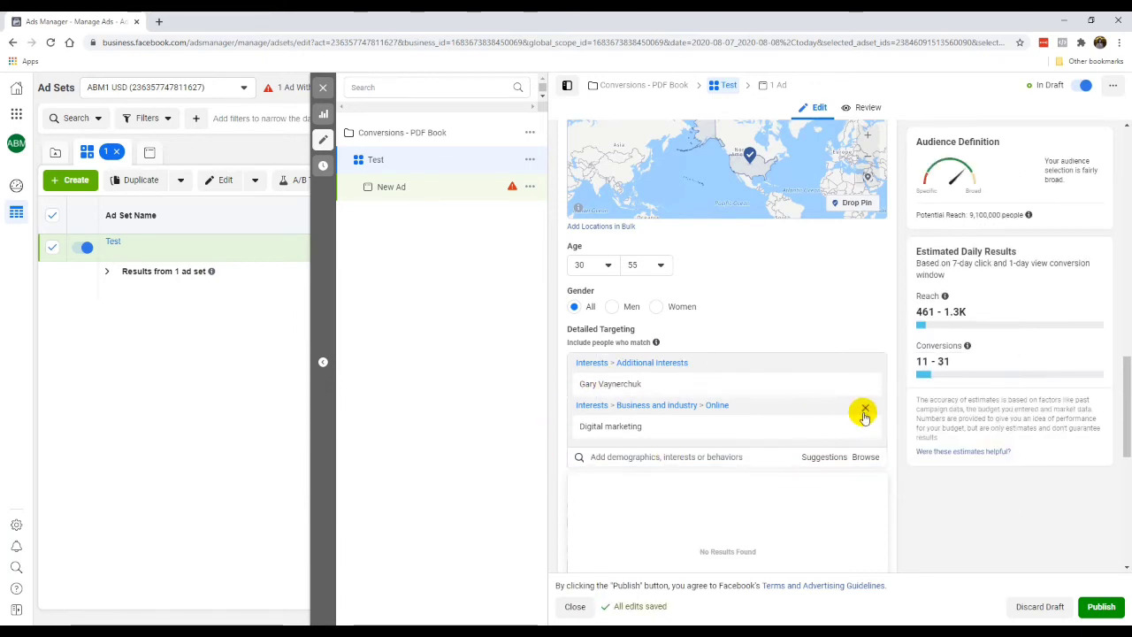
pyautogui.click(865, 411)
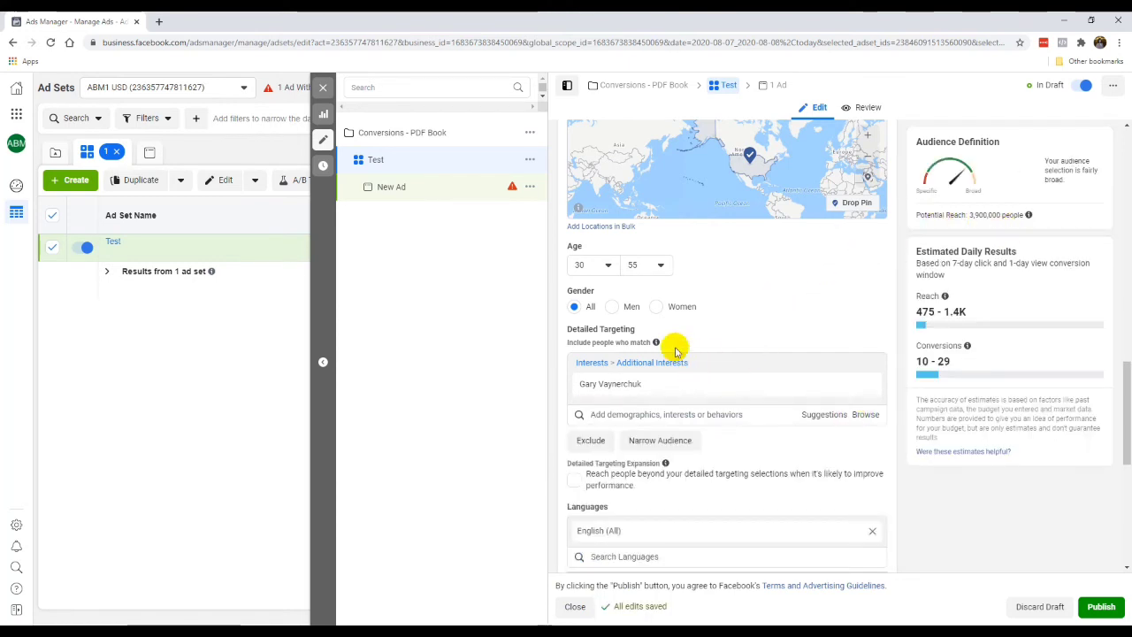
# Add the suggested Grant Cardone interest to the detailed targeting.
pyautogui.moveTo(738, 376)
pyautogui.click(812, 413)
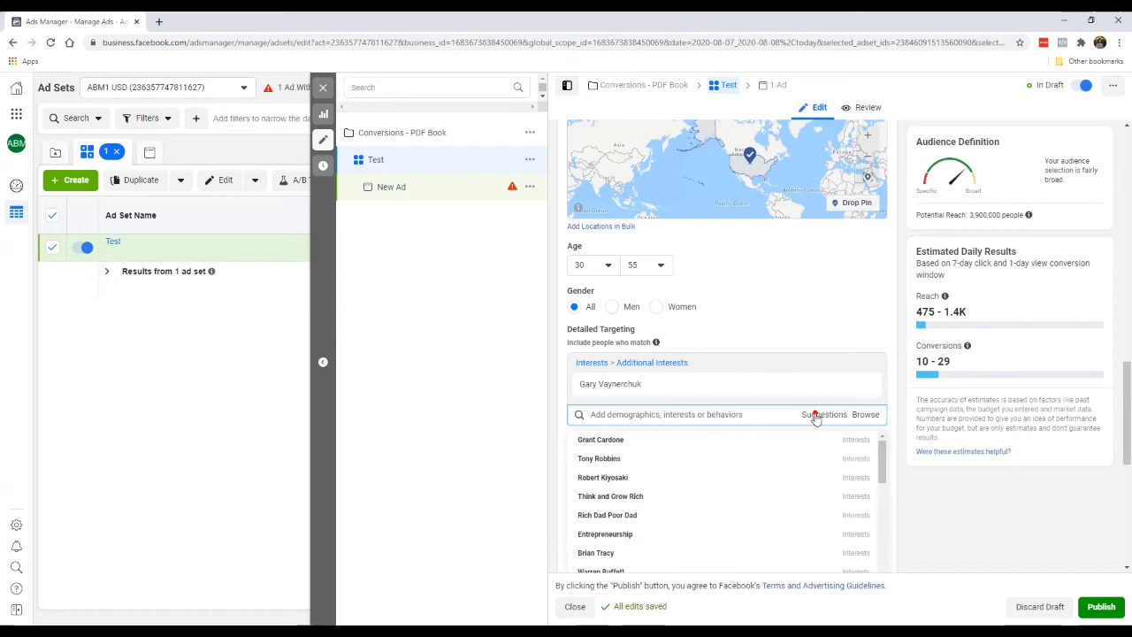
pyautogui.click(741, 440)
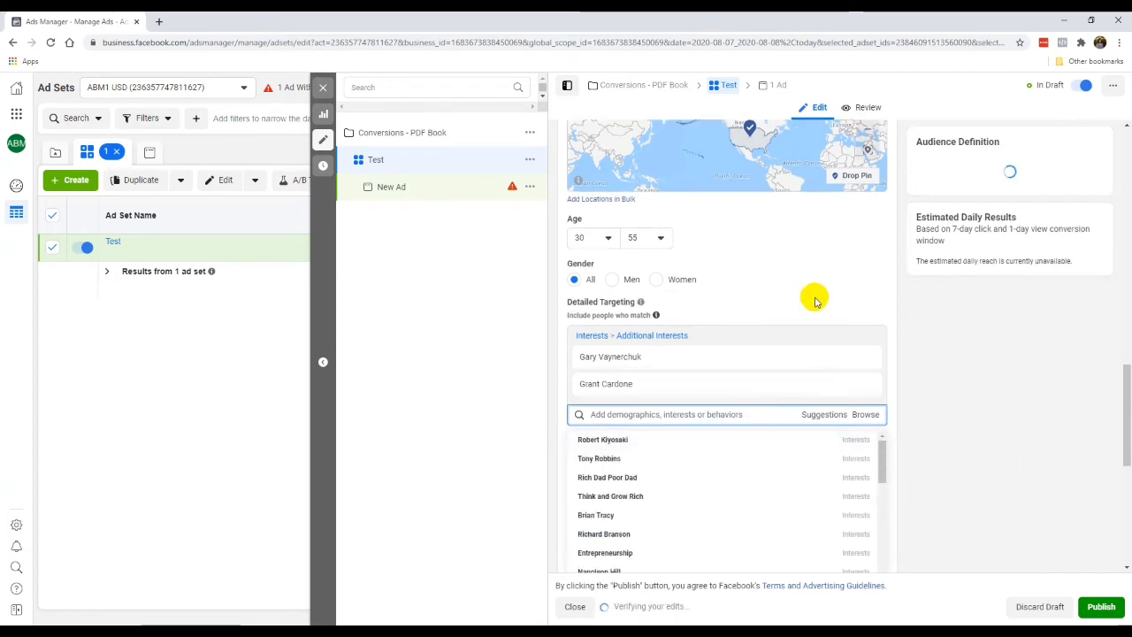
pyautogui.click(816, 331)
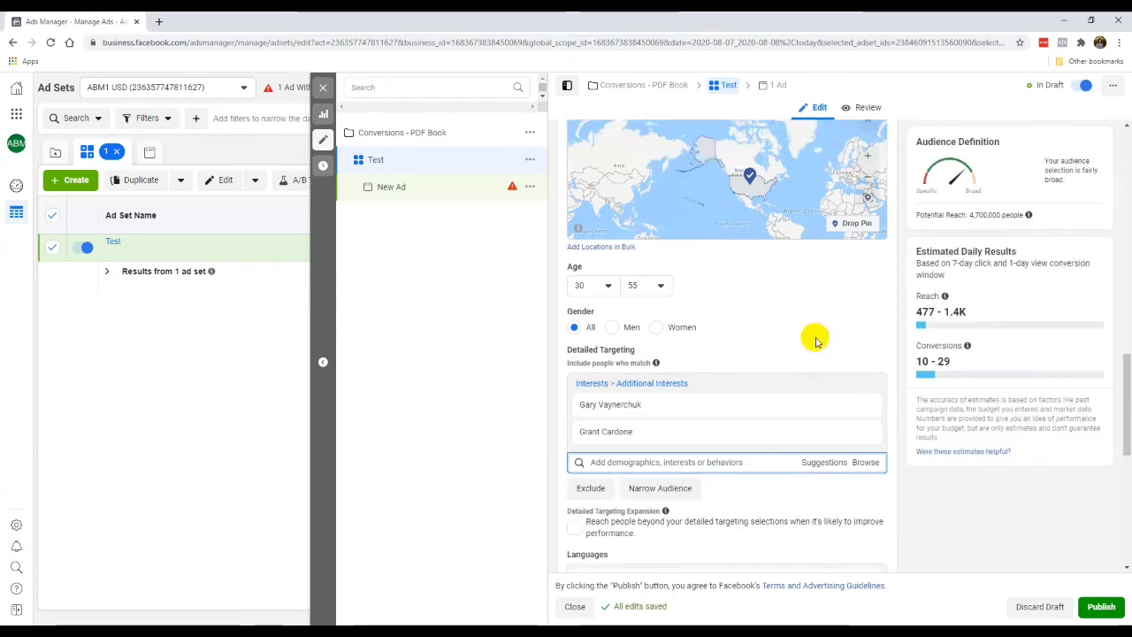
# Search the detailed targeting for "email marketing", include the Email marketing interest and remove the Gary Vaynerchuk and Grant Cardone interests.
pyautogui.scroll(3, 728, 266)
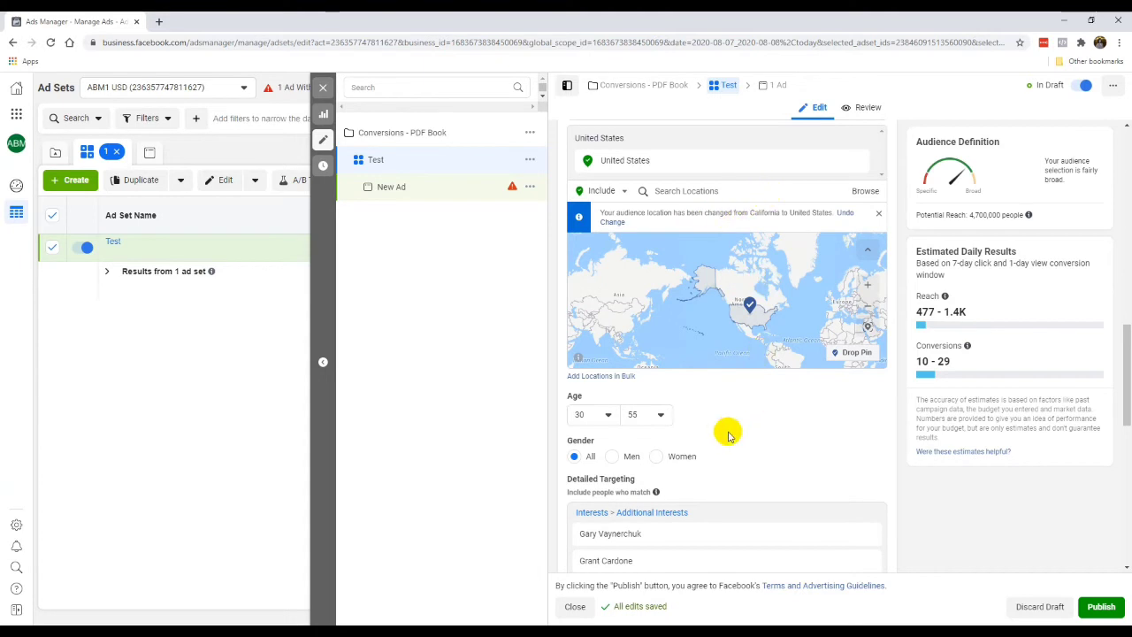
pyautogui.scroll(-2, 724, 442)
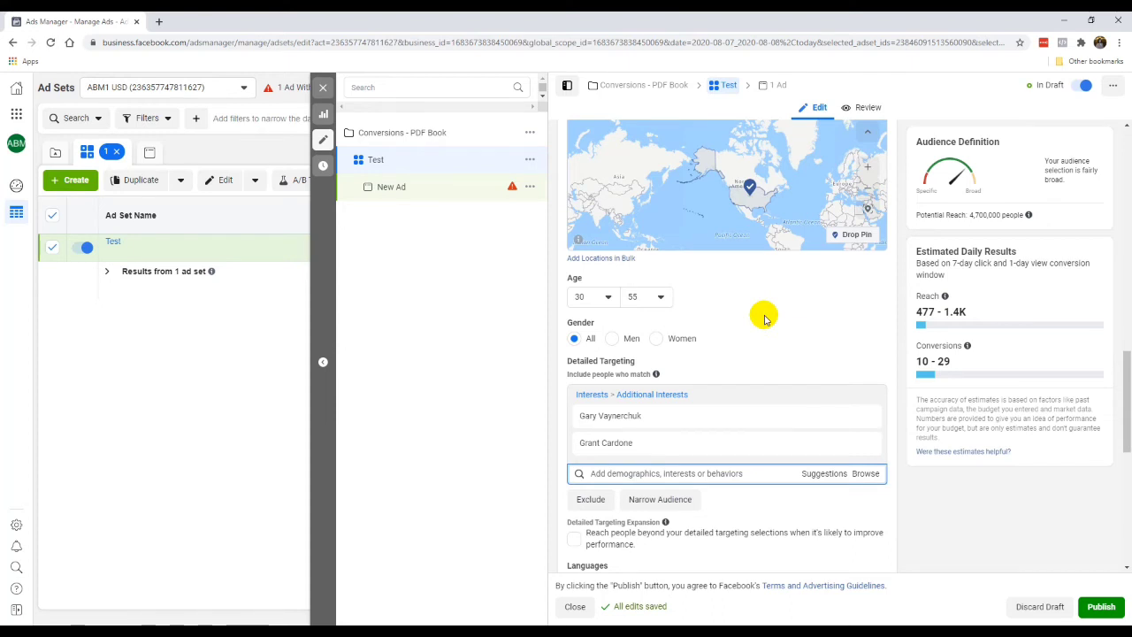
pyautogui.scroll(-2, 761, 372)
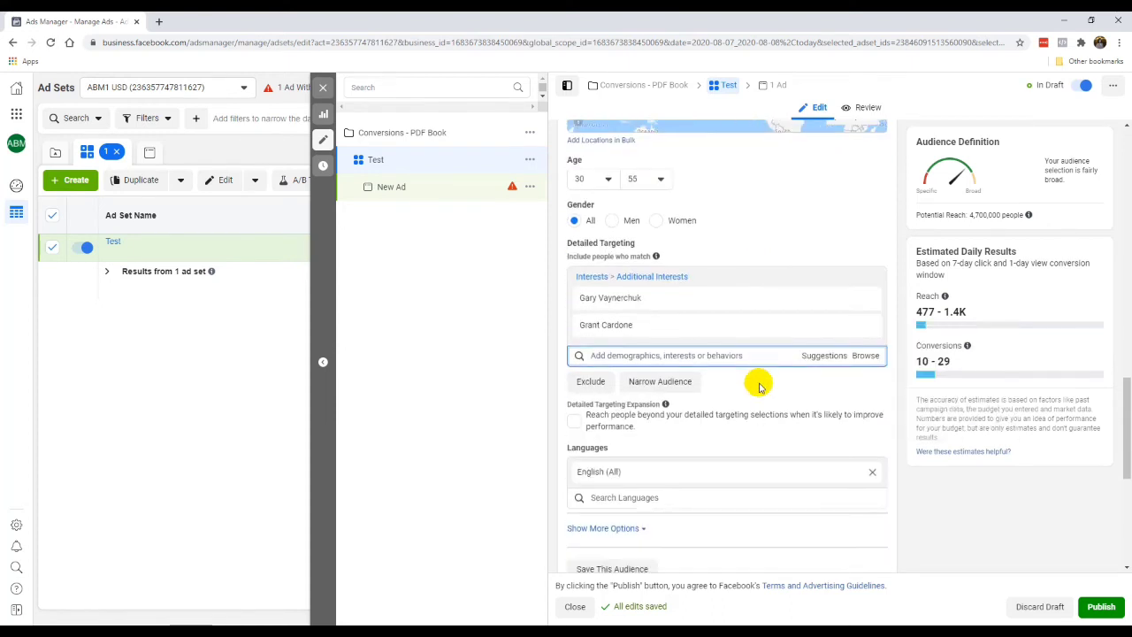
pyautogui.click(738, 355)
pyautogui.write('email marketing')
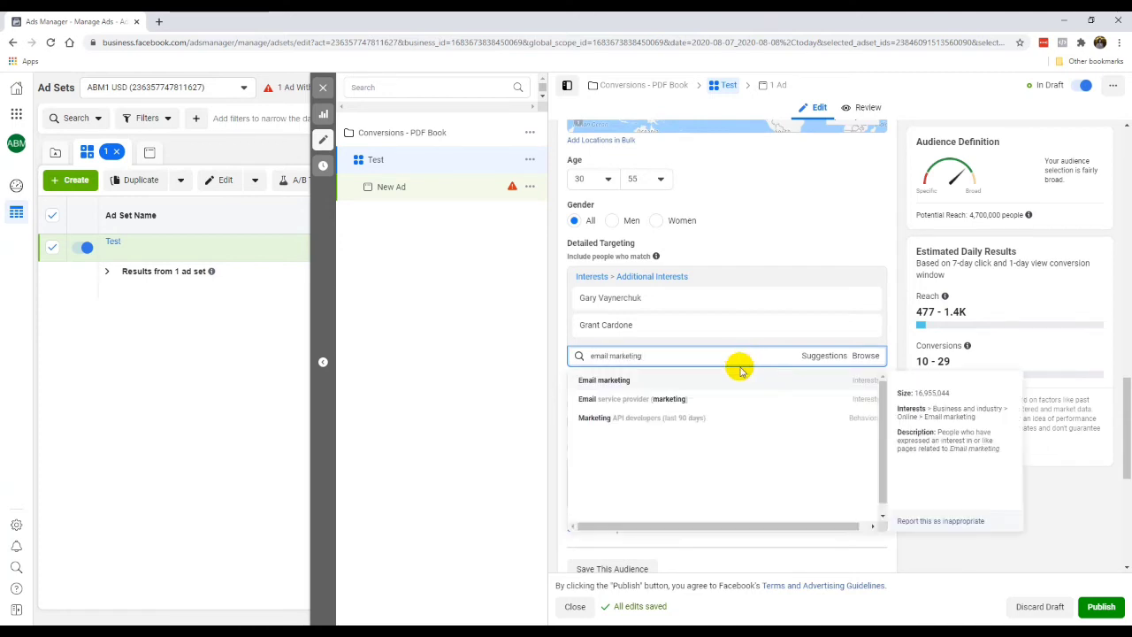
pyautogui.click(737, 380)
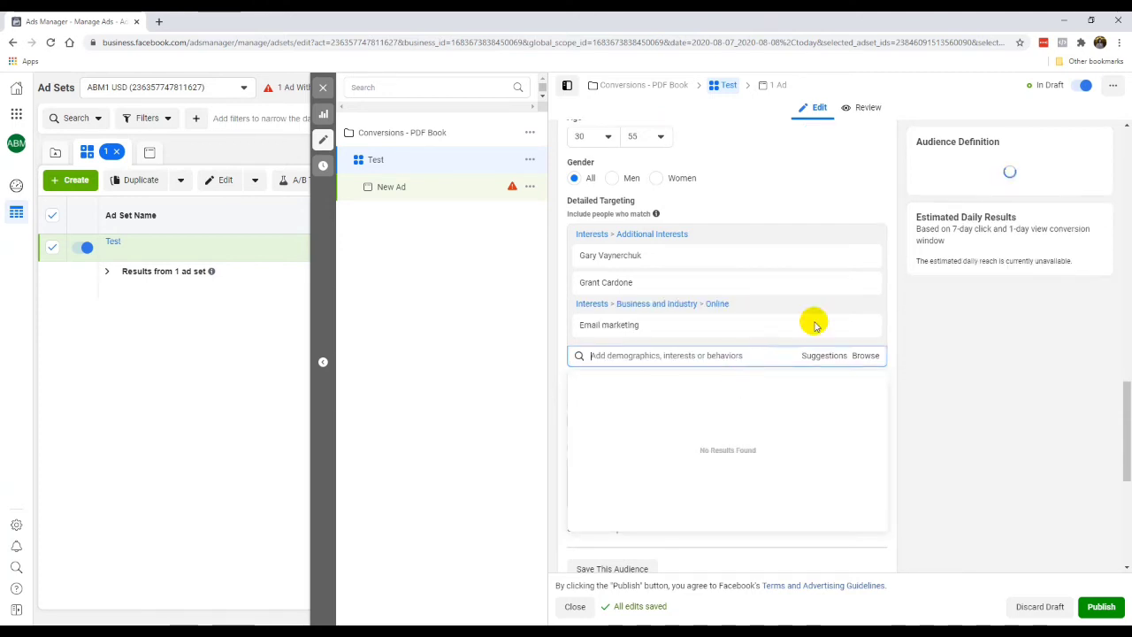
pyautogui.click(866, 256)
pyautogui.click(866, 256)
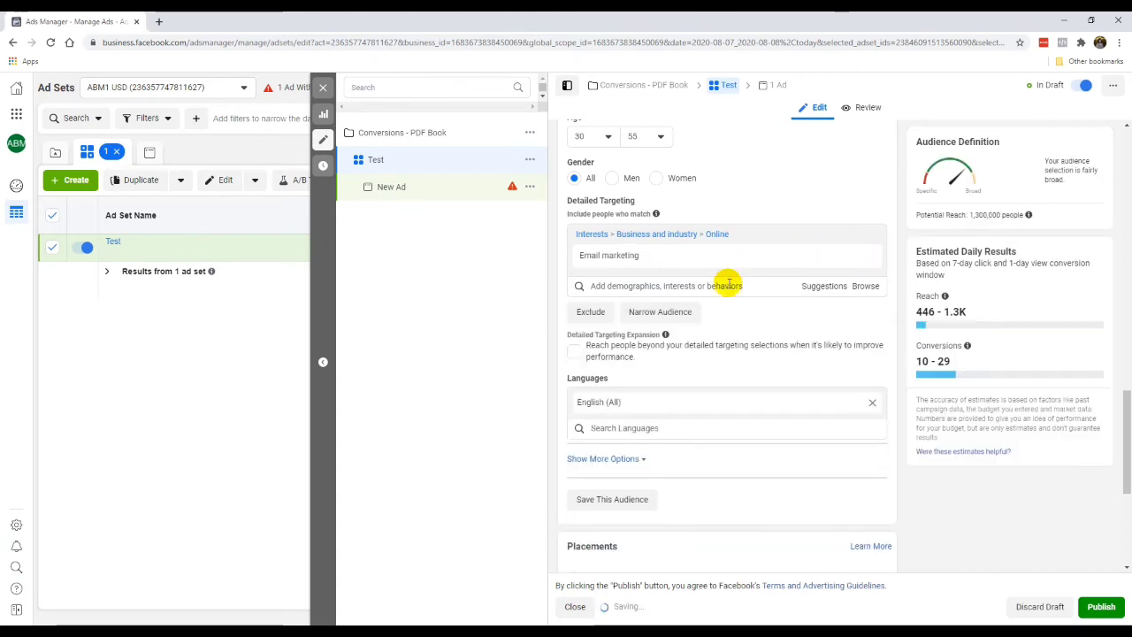
pyautogui.scroll(1, 746, 324)
pyautogui.scroll(2, 745, 323)
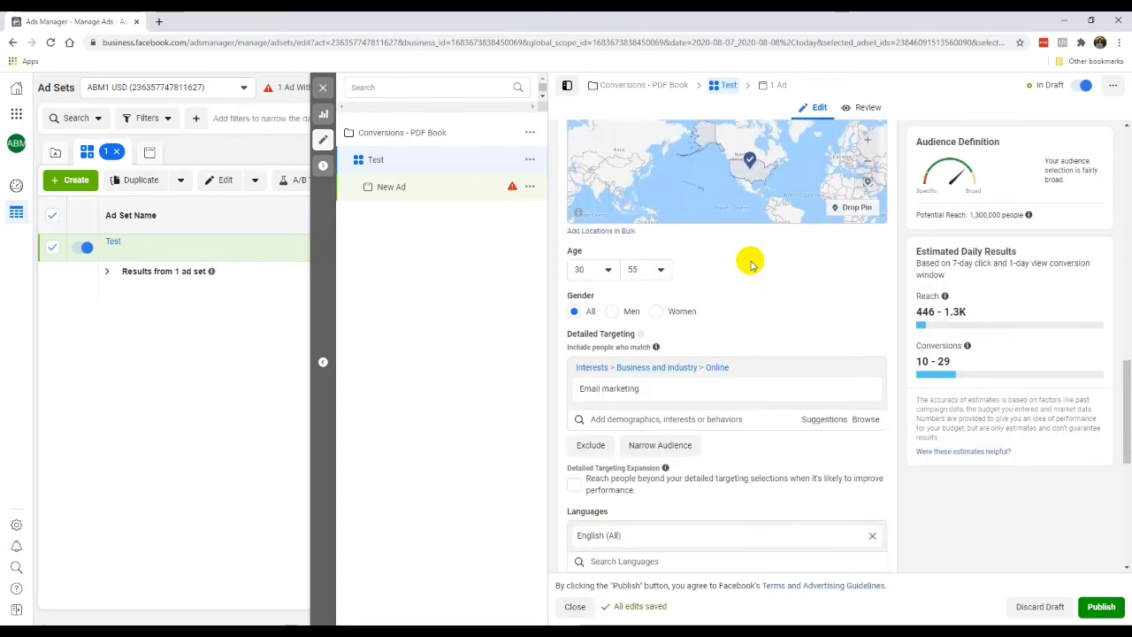
# Switch the ad set to manual placements and exclude the Audience Network platform.
pyautogui.moveTo(715, 440)
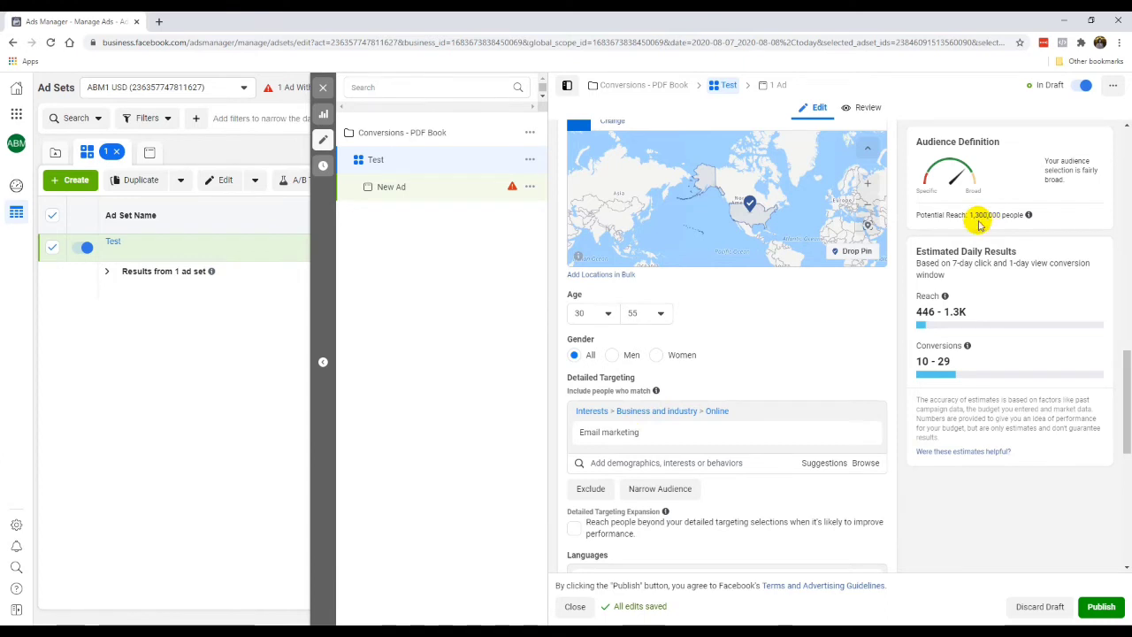
pyautogui.scroll(1, 720, 309)
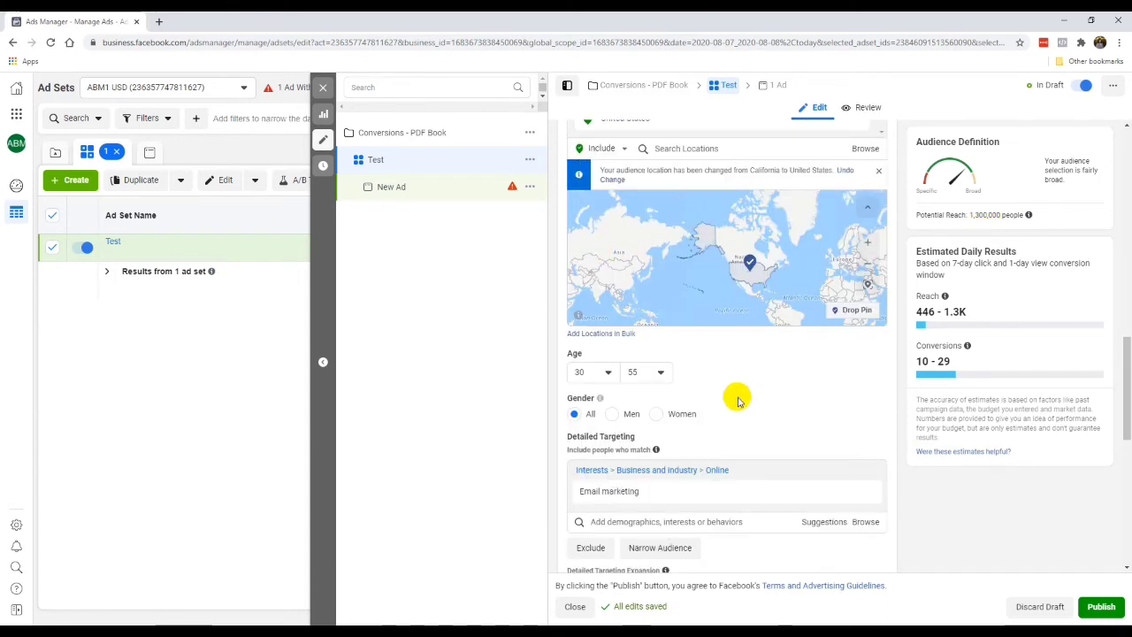
pyautogui.scroll(-2, 754, 403)
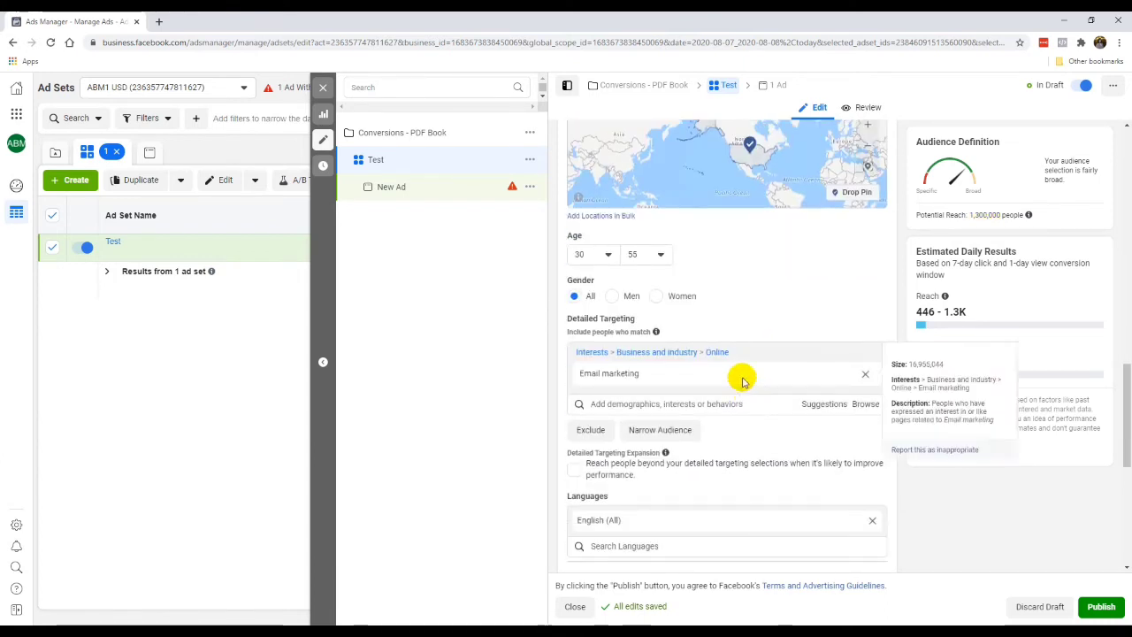
pyautogui.scroll(-1, 739, 337)
pyautogui.scroll(-5, 676, 414)
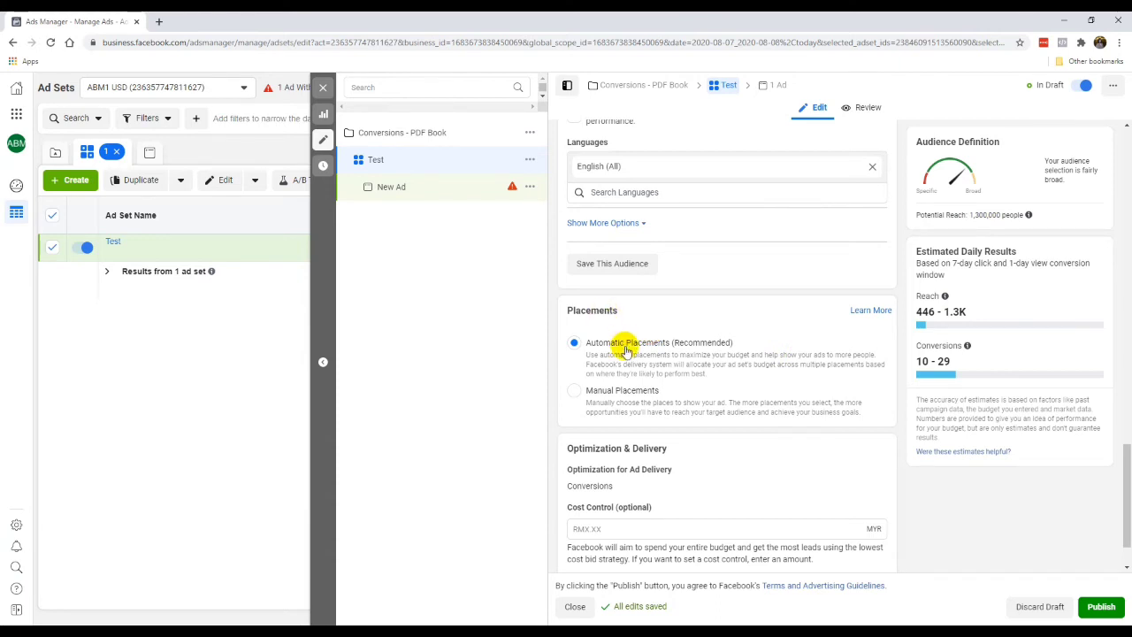
pyautogui.click(572, 400)
pyautogui.scroll(-1, 617, 398)
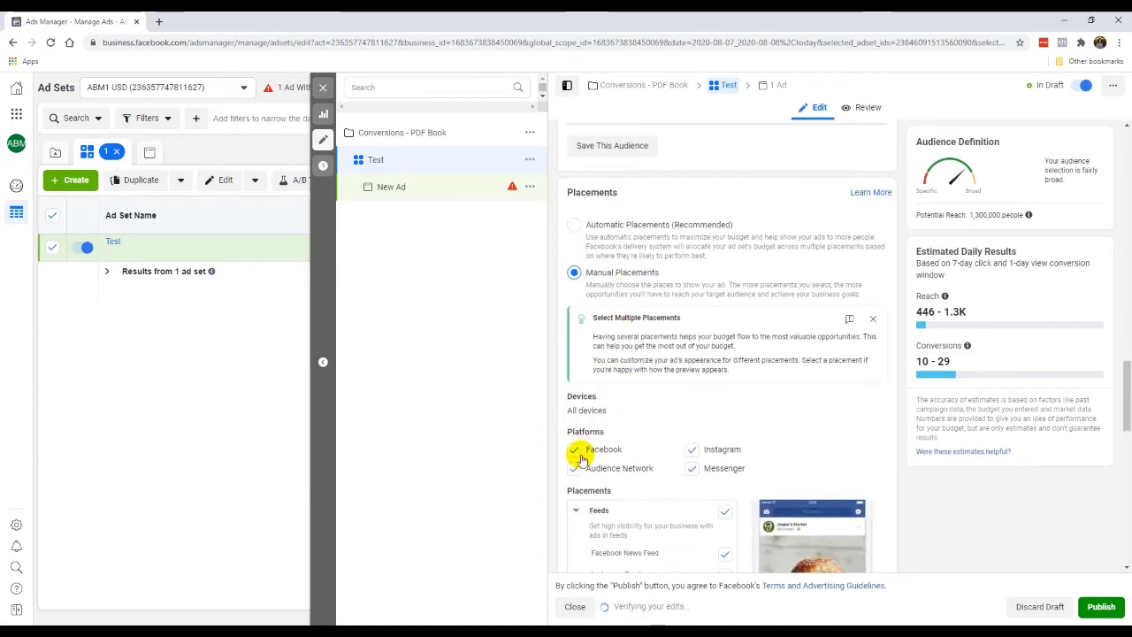
pyautogui.click(575, 468)
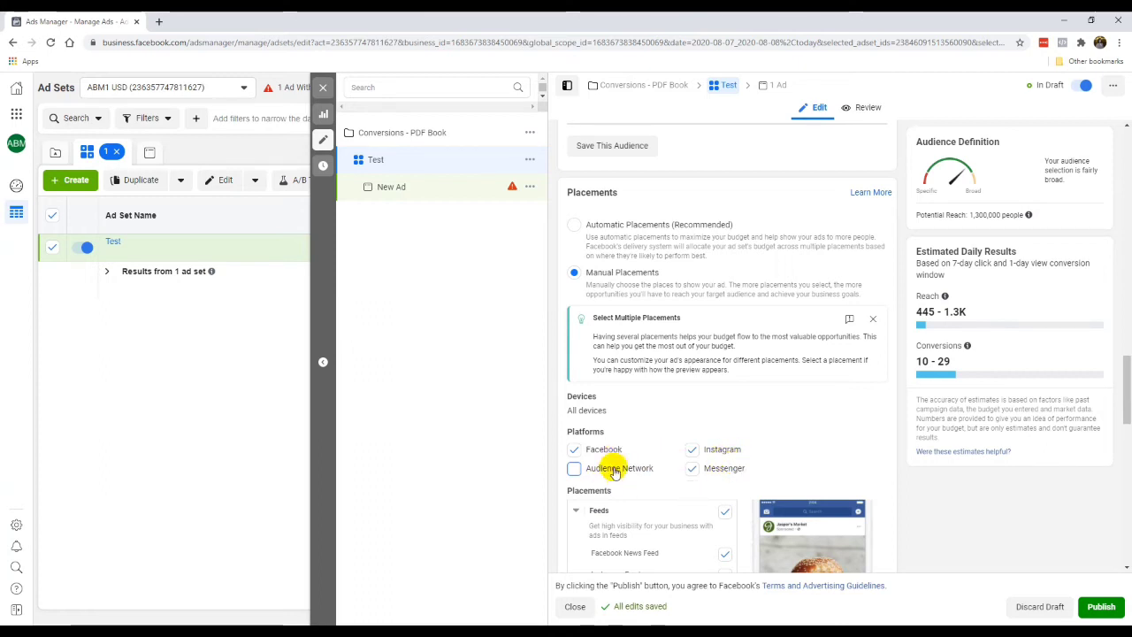
# Look through the individual placements and expand the additional Optimization & Delivery options.
pyautogui.scroll(-2, 617, 472)
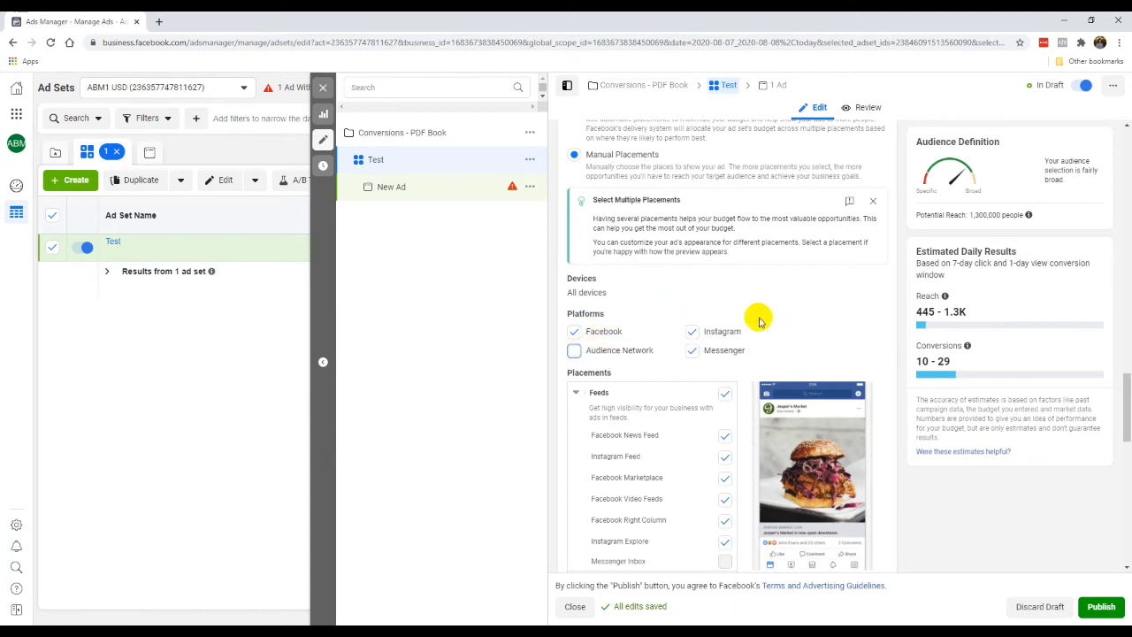
pyautogui.scroll(-2, 822, 311)
pyautogui.scroll(-6, 829, 412)
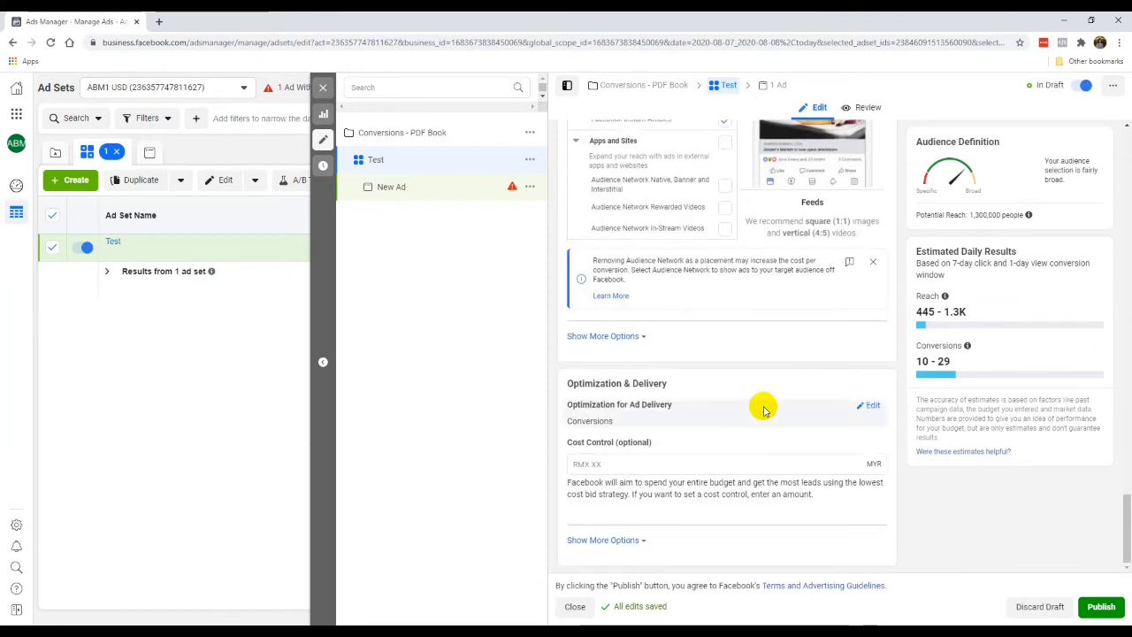
pyautogui.click(610, 541)
pyautogui.scroll(-2, 682, 466)
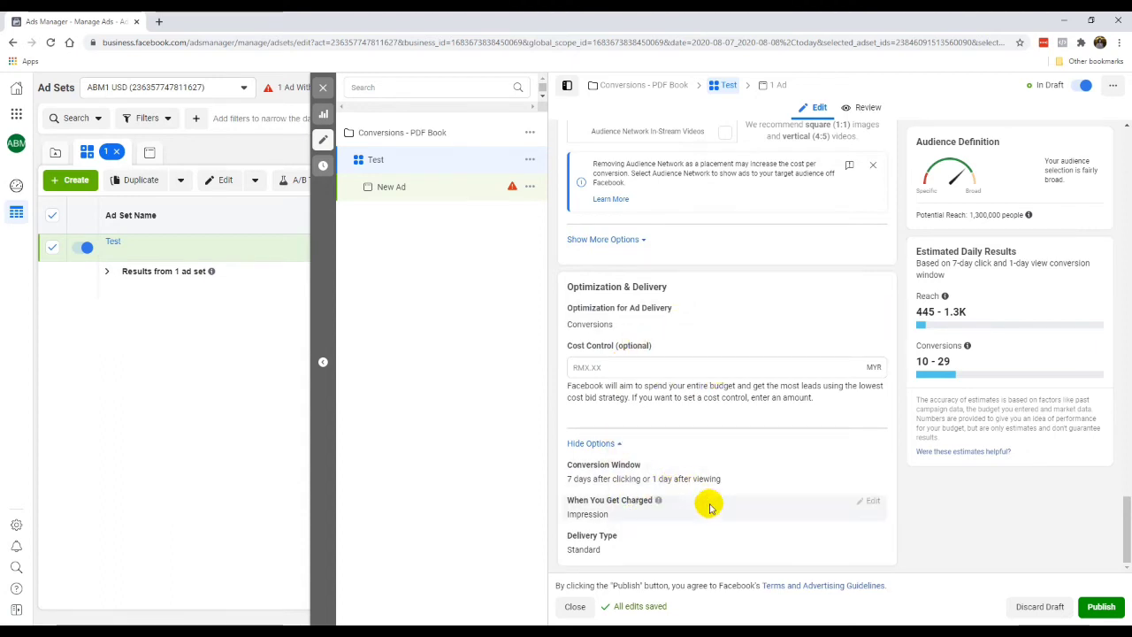
# Rename the ad set as "FB IG USA 30-55 MF Email Marketing" and publish it.
pyautogui.scroll(10, 750, 417)
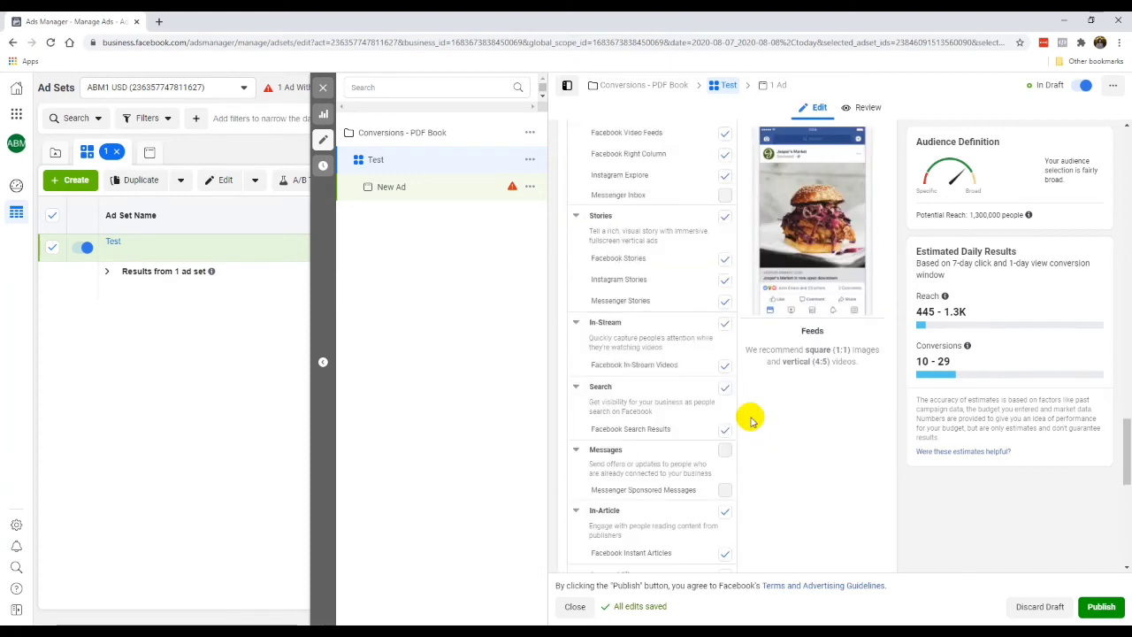
pyautogui.scroll(15, 890, 343)
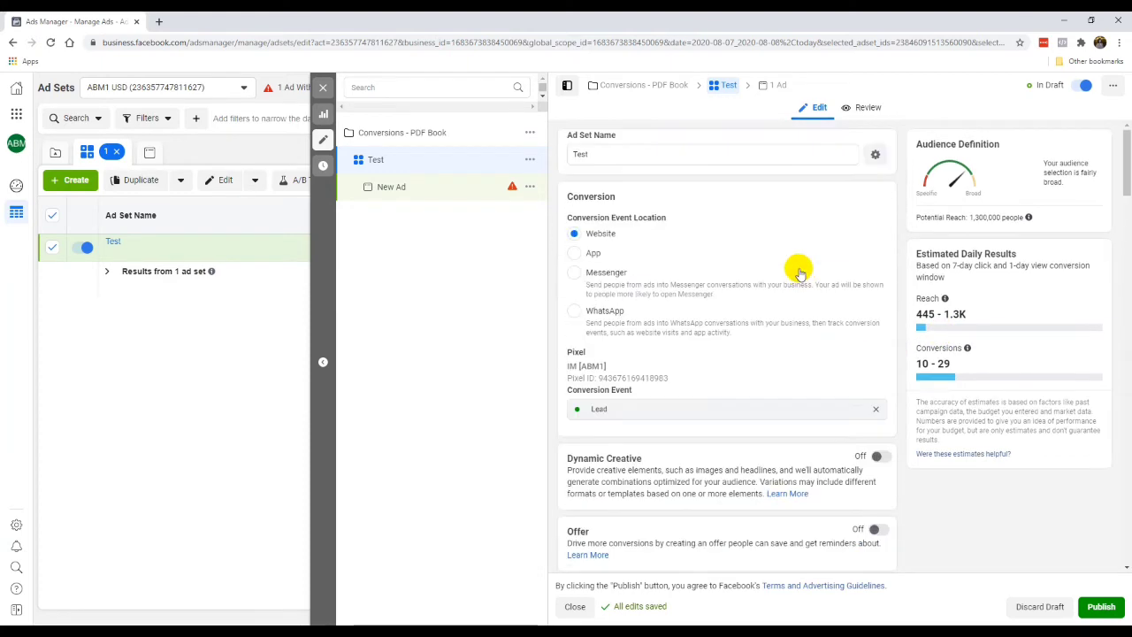
pyautogui.doubleClick(588, 153)
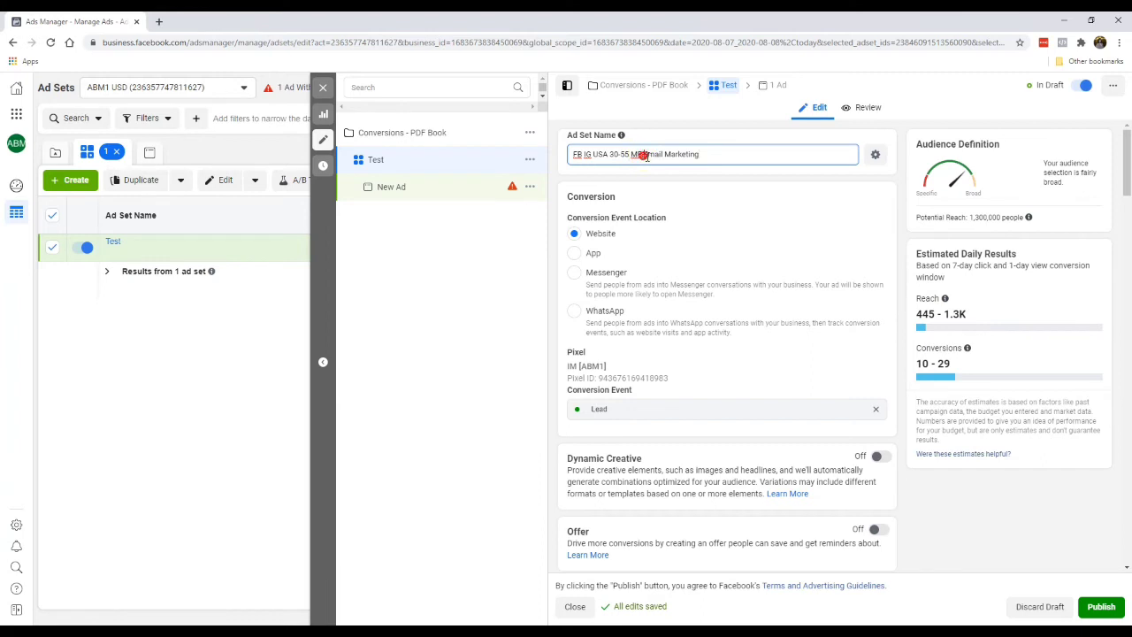
pyautogui.click(705, 193)
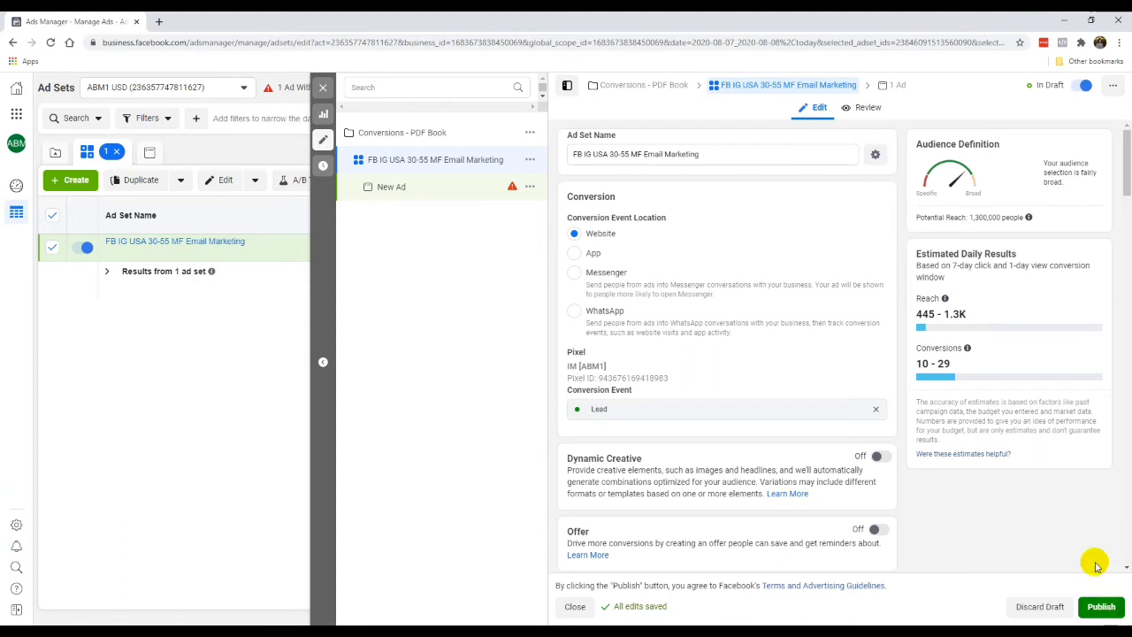
pyautogui.click(1103, 607)
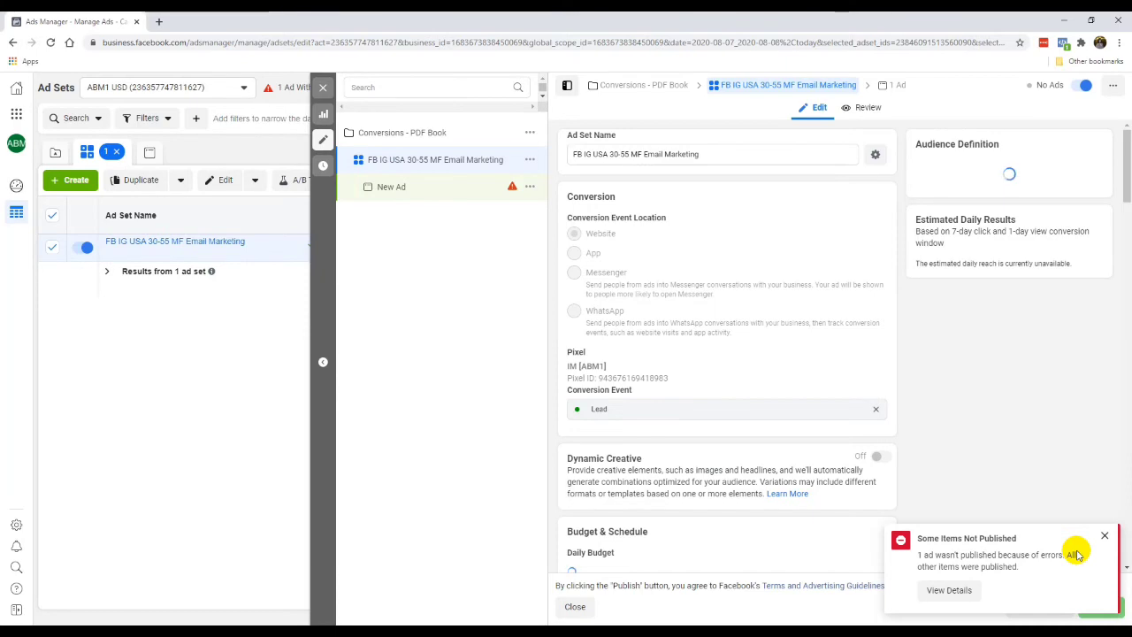
pyautogui.click(1105, 537)
# Look through the published ad set's settings and check the error on its New Ad.
pyautogui.scroll(-10, 953, 509)
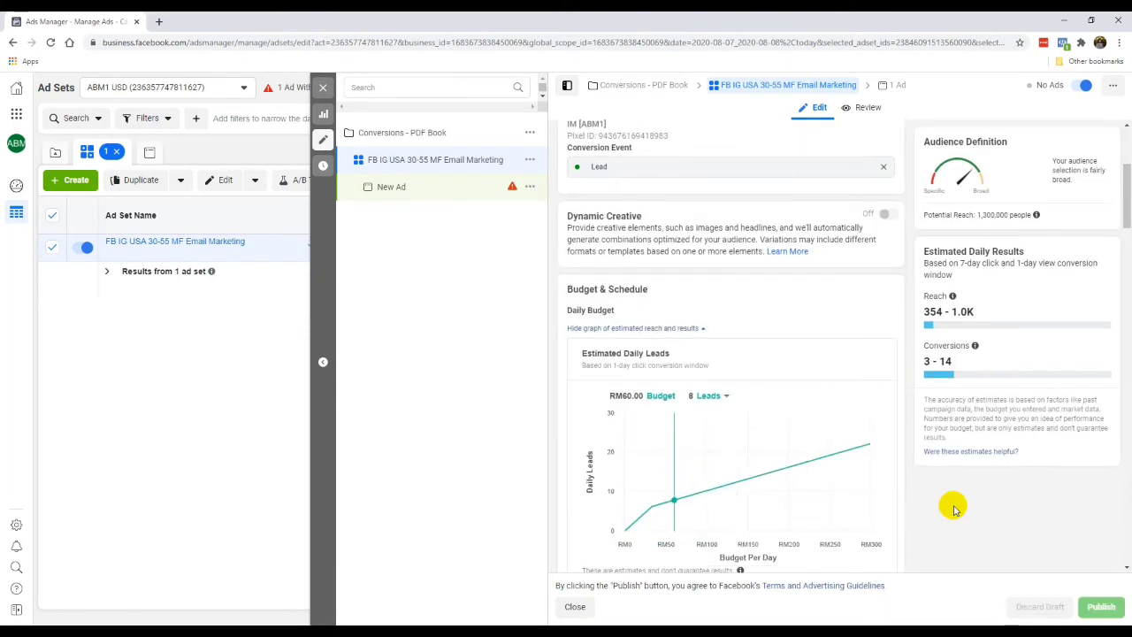
pyautogui.scroll(-15, 953, 508)
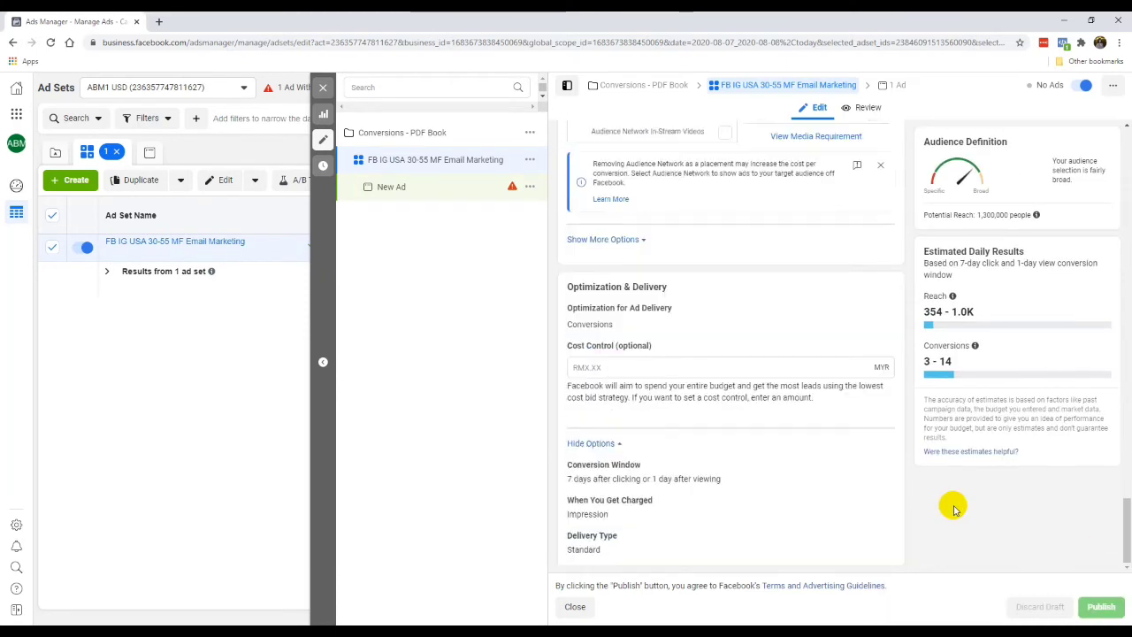
pyautogui.scroll(15, 953, 509)
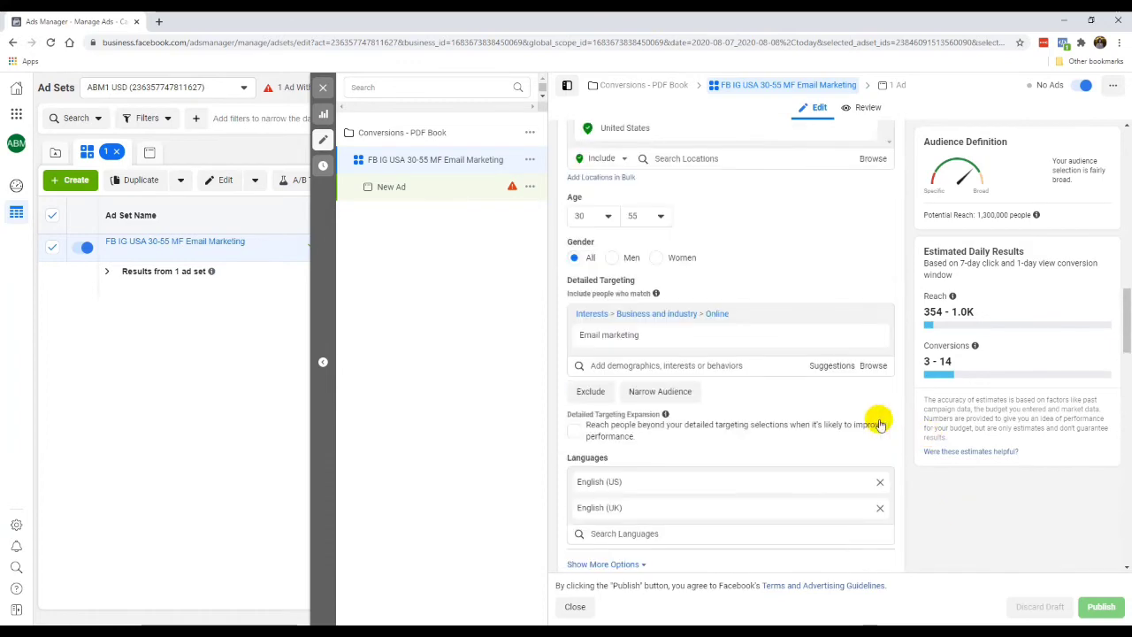
pyautogui.scroll(10, 863, 409)
pyautogui.scroll(-5, 712, 386)
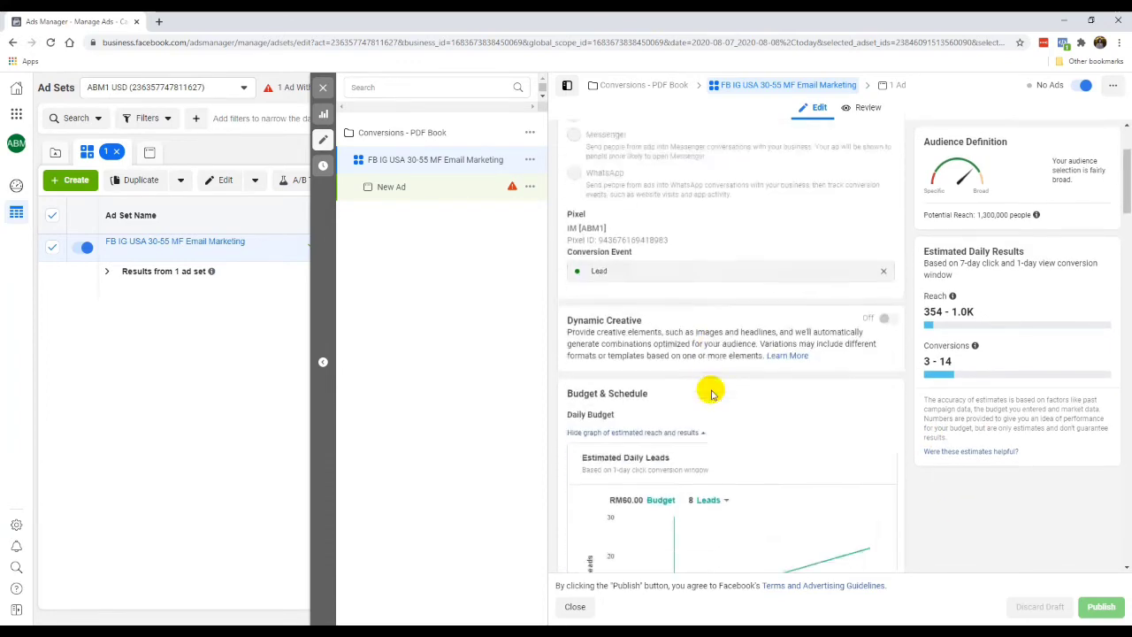
pyautogui.click(511, 189)
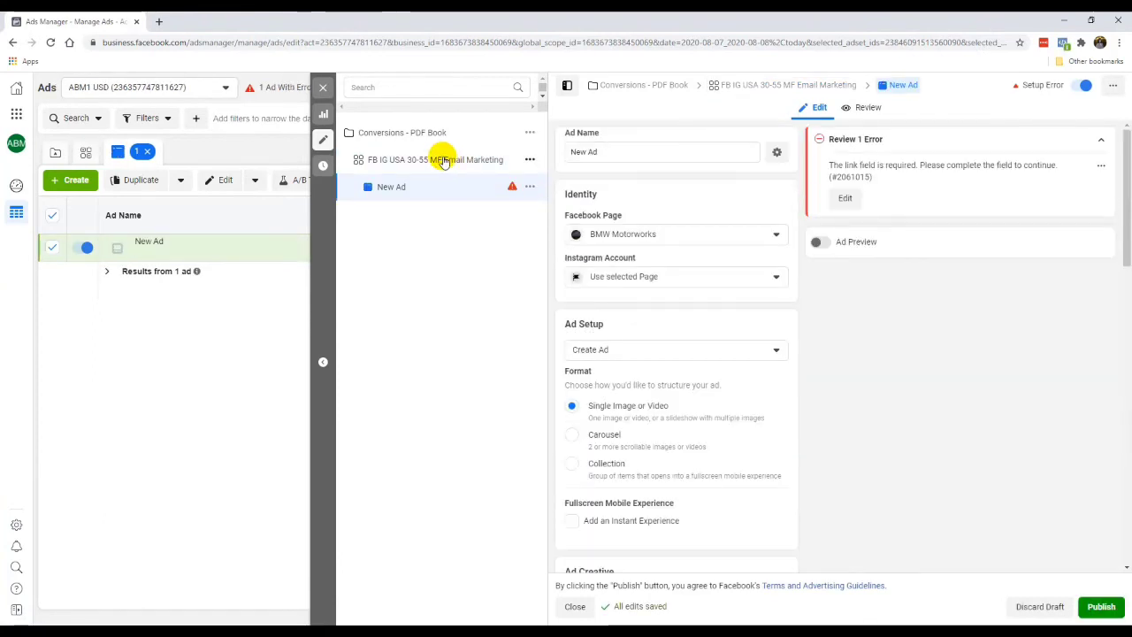
pyautogui.click(442, 159)
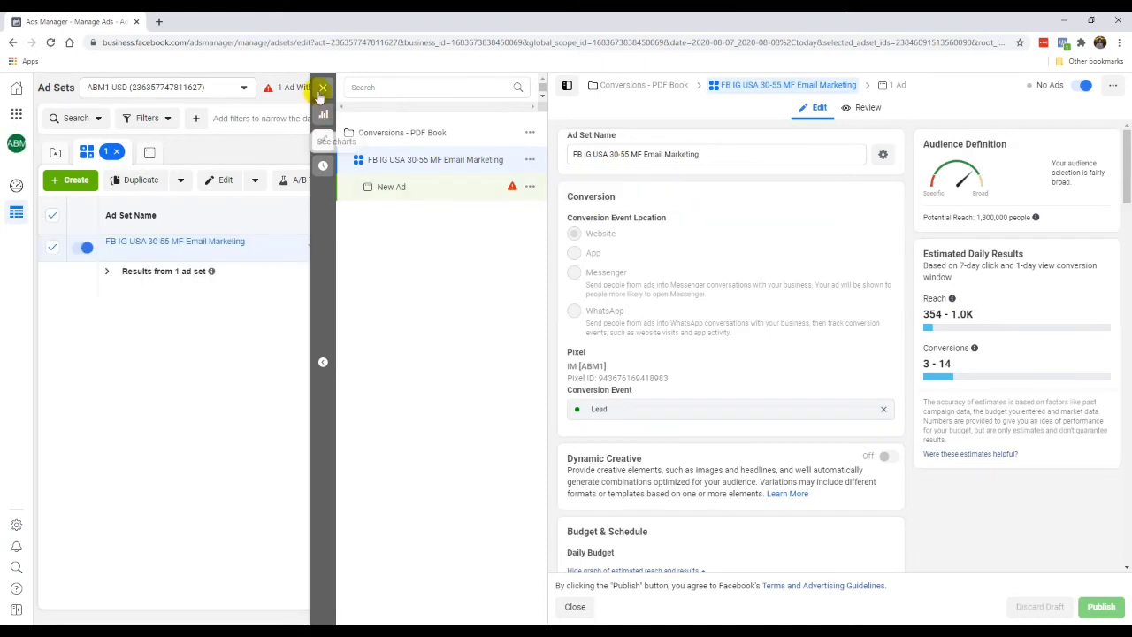
# Return to the campaign overview and examine the settings of the Conversions - PDF Book campaign.
pyautogui.click(322, 87)
pyautogui.click(329, 152)
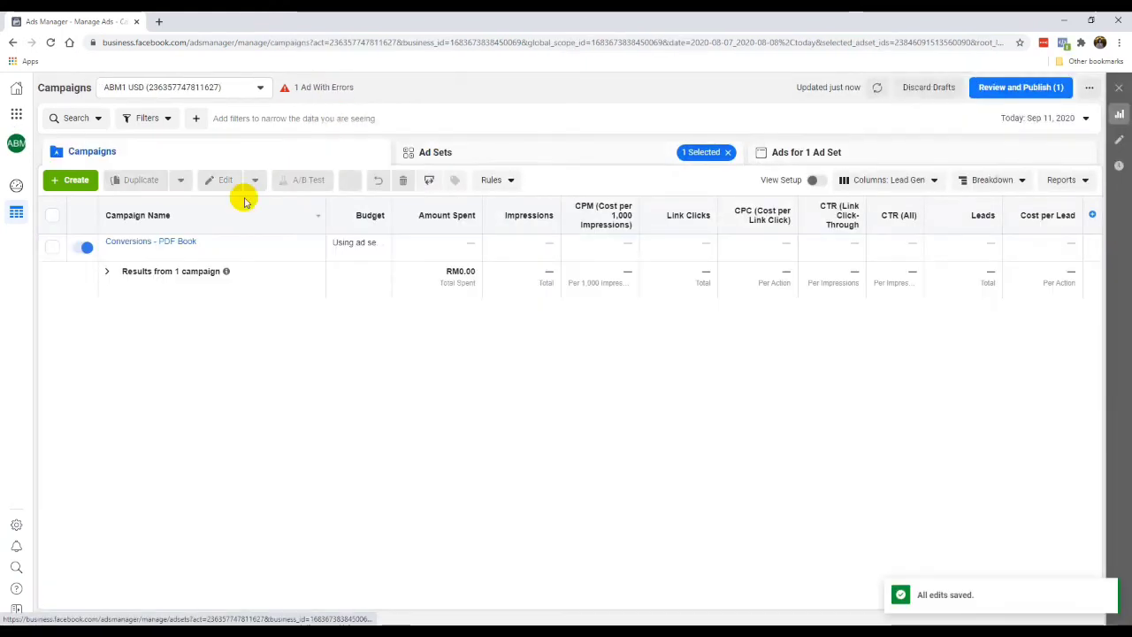
pyautogui.click(173, 252)
pyautogui.click(173, 252)
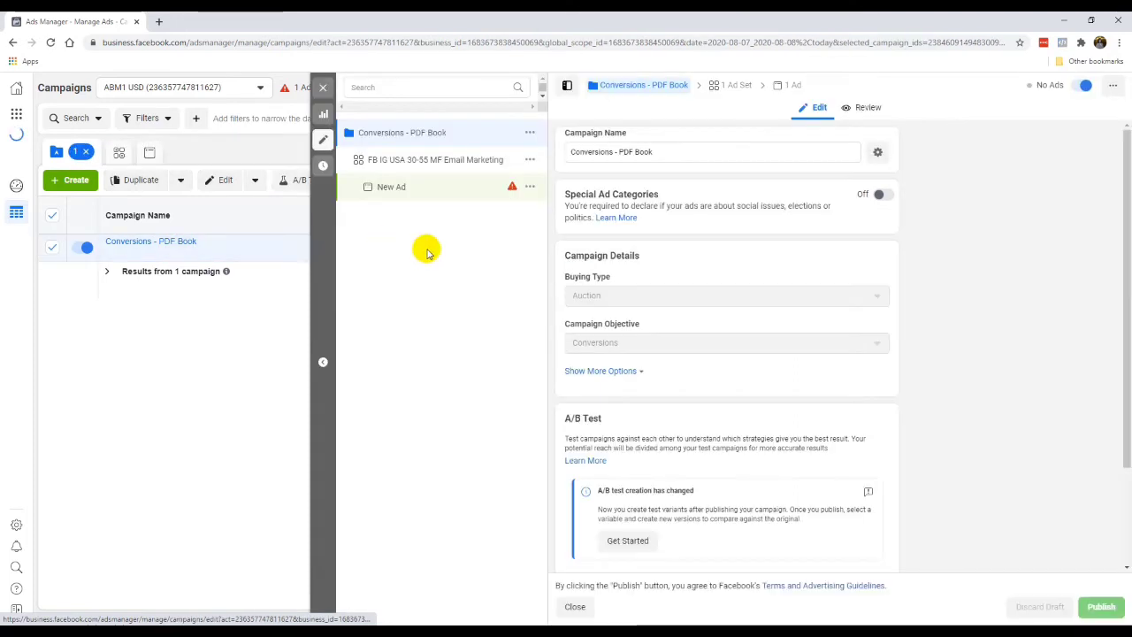
pyautogui.scroll(-3, 624, 370)
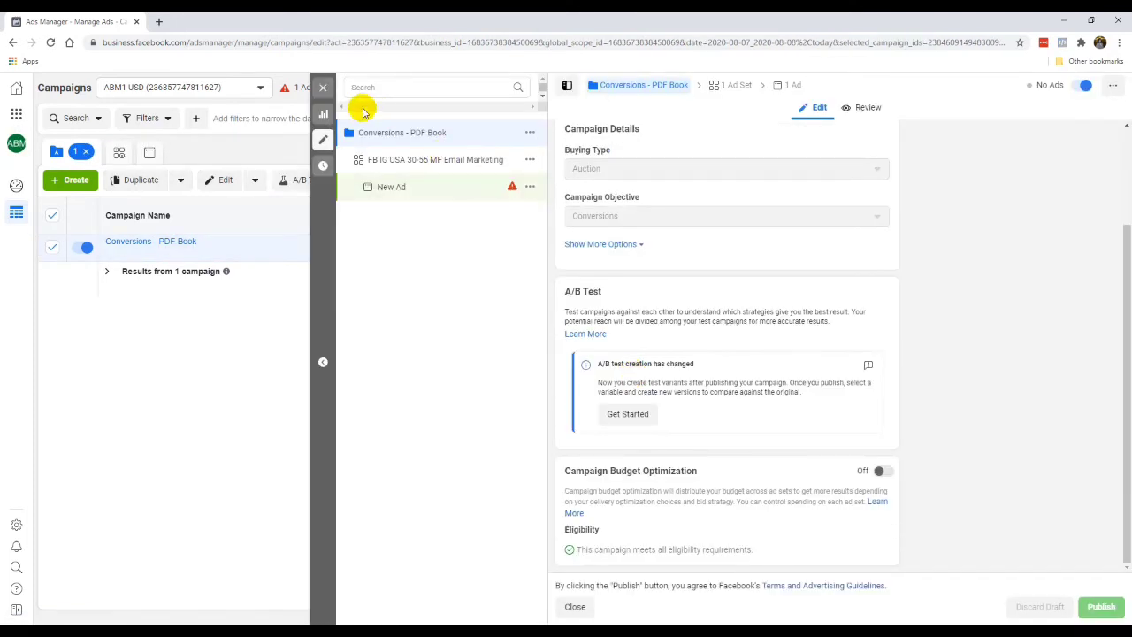
pyautogui.click(323, 86)
# Reopen the FB IG USA 30-55 MF Email Marketing ad set and review its settings, expanding the extra placement and delivery options.
pyautogui.click(457, 149)
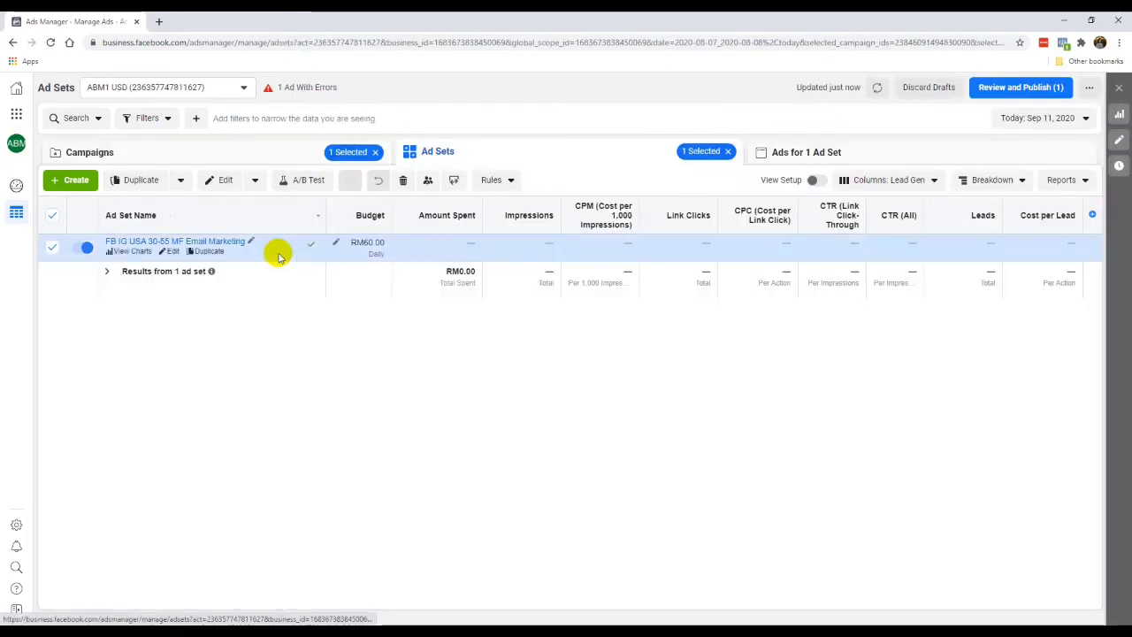
pyautogui.click(169, 247)
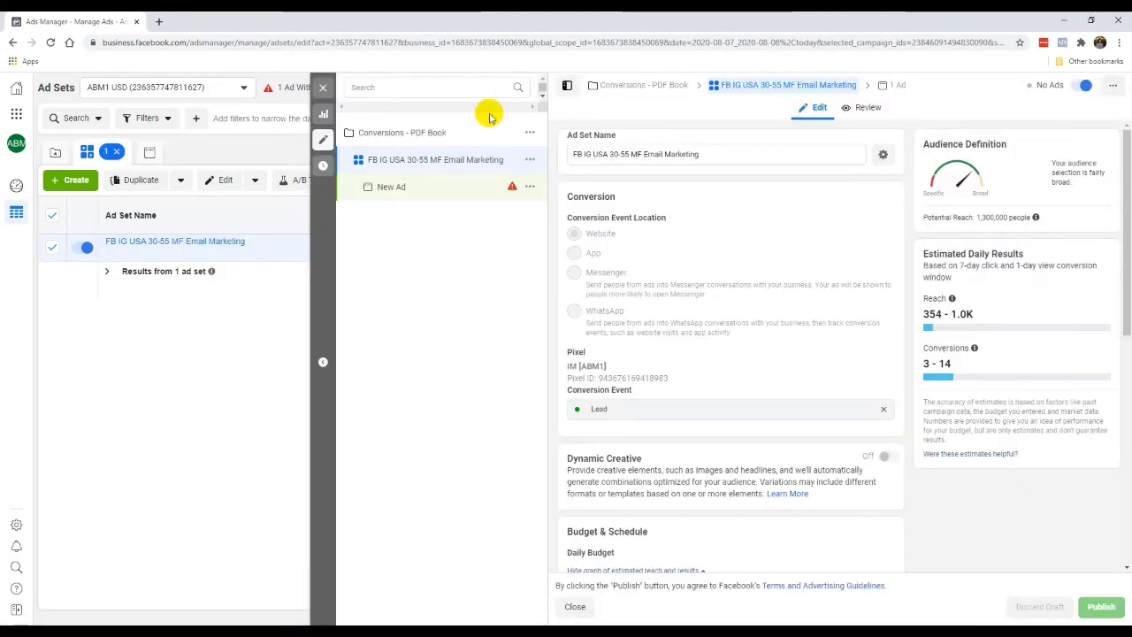
pyautogui.scroll(-4, 607, 245)
pyautogui.scroll(-3, 670, 313)
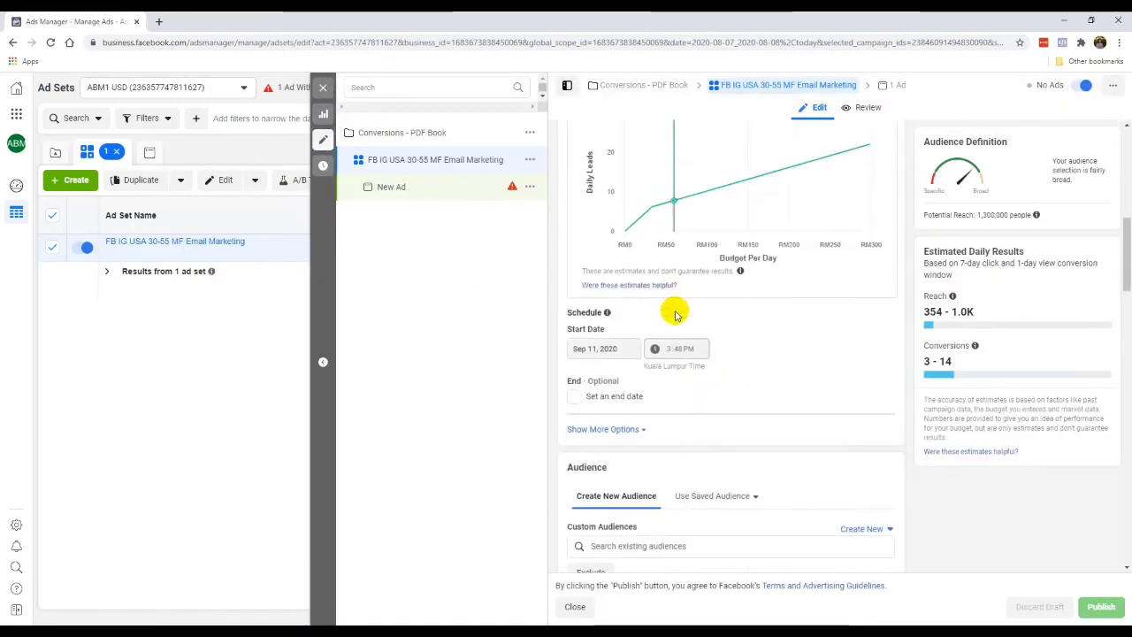
pyautogui.scroll(-3, 663, 389)
pyautogui.scroll(-10, 662, 398)
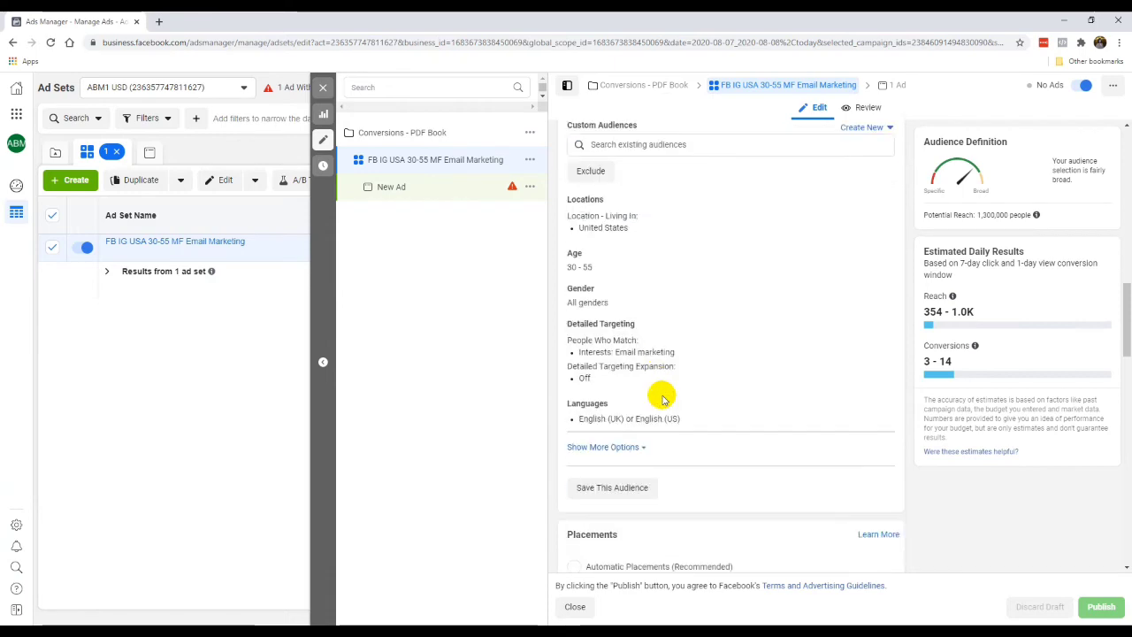
pyautogui.scroll(-5, 662, 396)
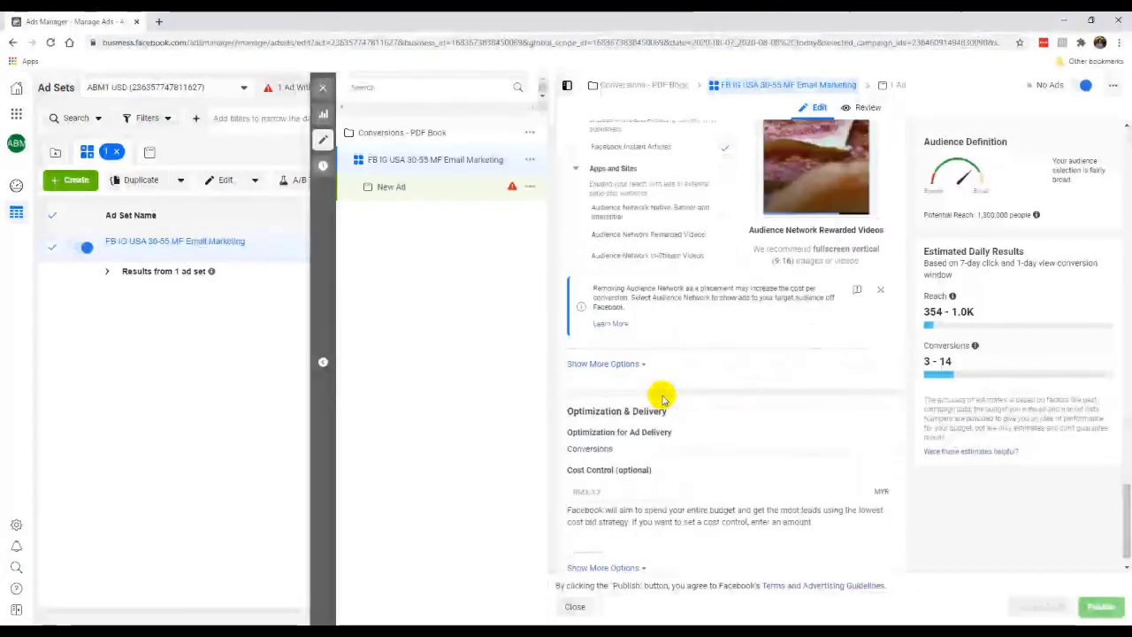
pyautogui.click(619, 334)
pyautogui.scroll(-2, 703, 365)
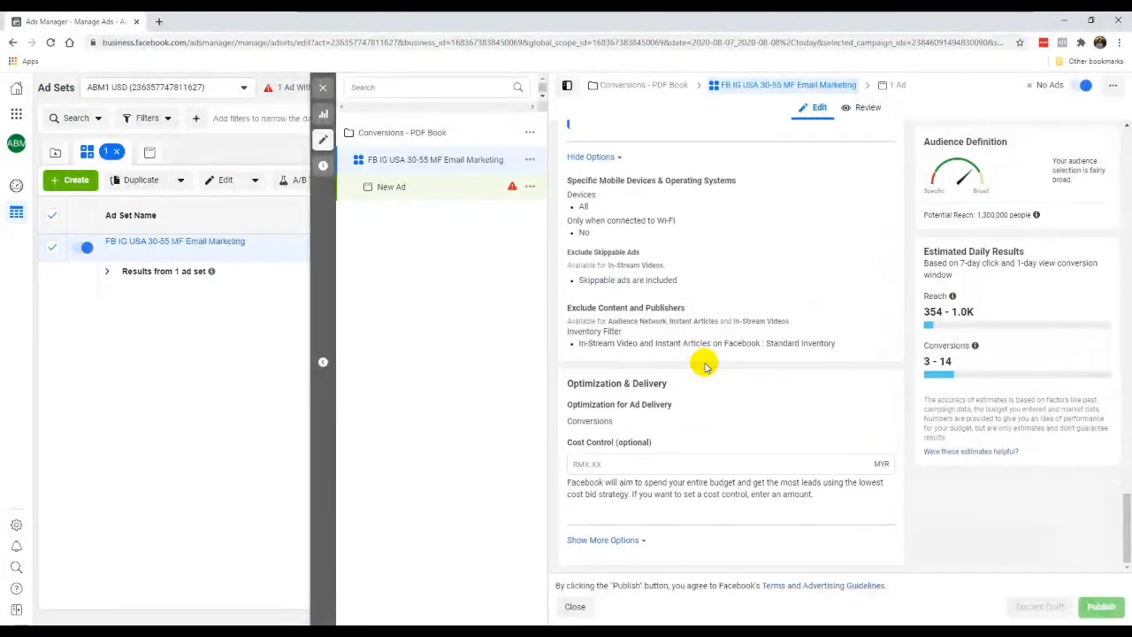
pyautogui.click(634, 540)
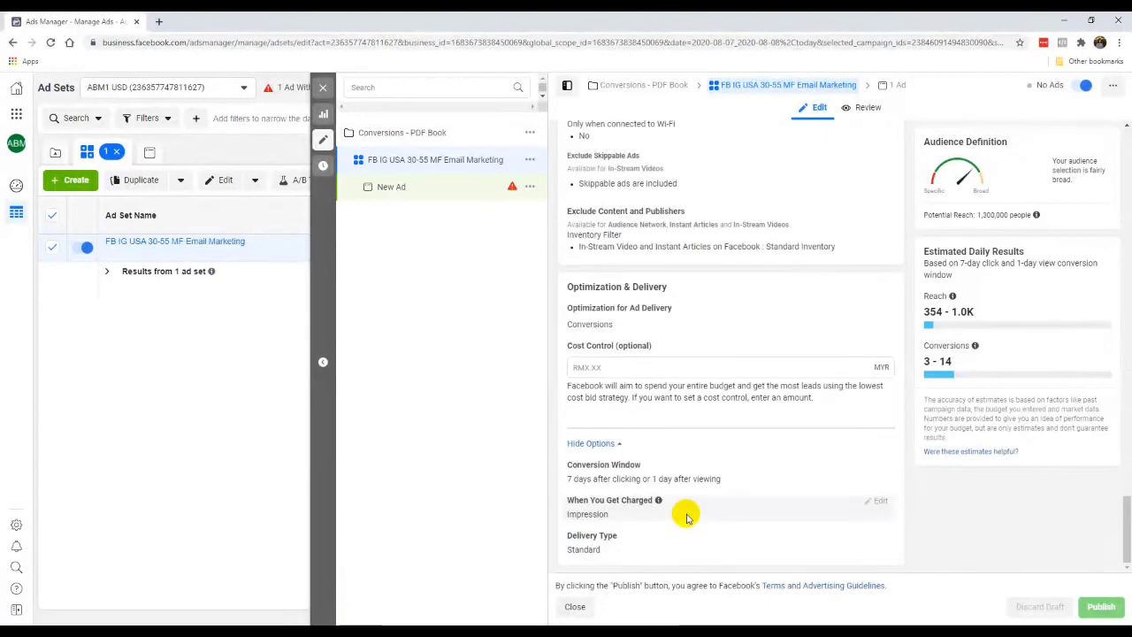
pyautogui.scroll(3, 704, 527)
pyautogui.scroll(15, 704, 527)
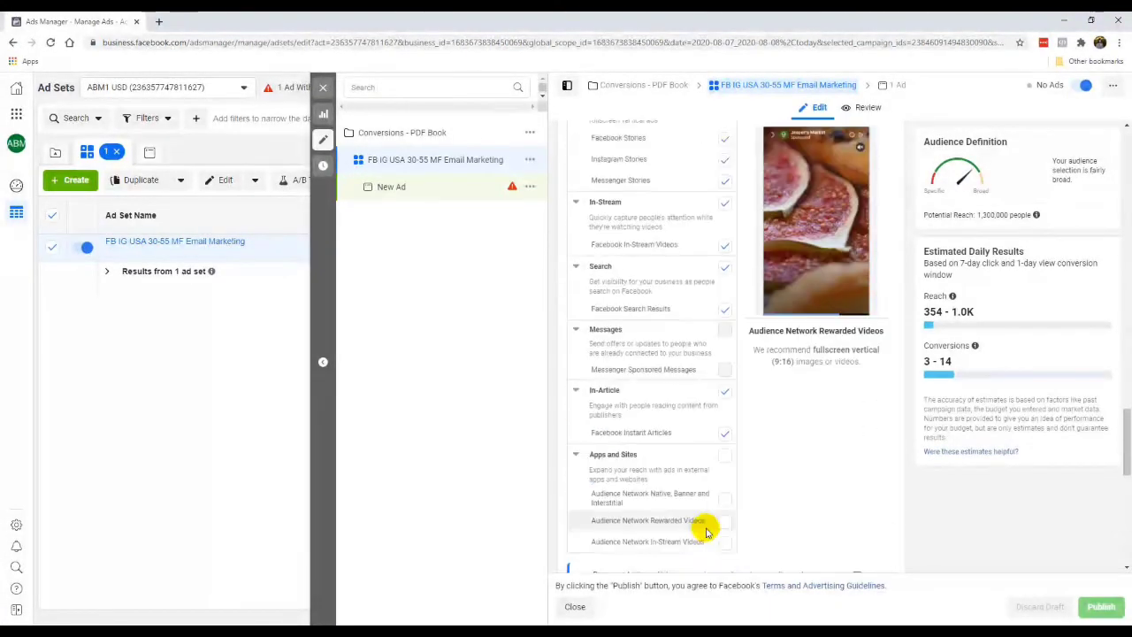
pyautogui.scroll(8, 696, 518)
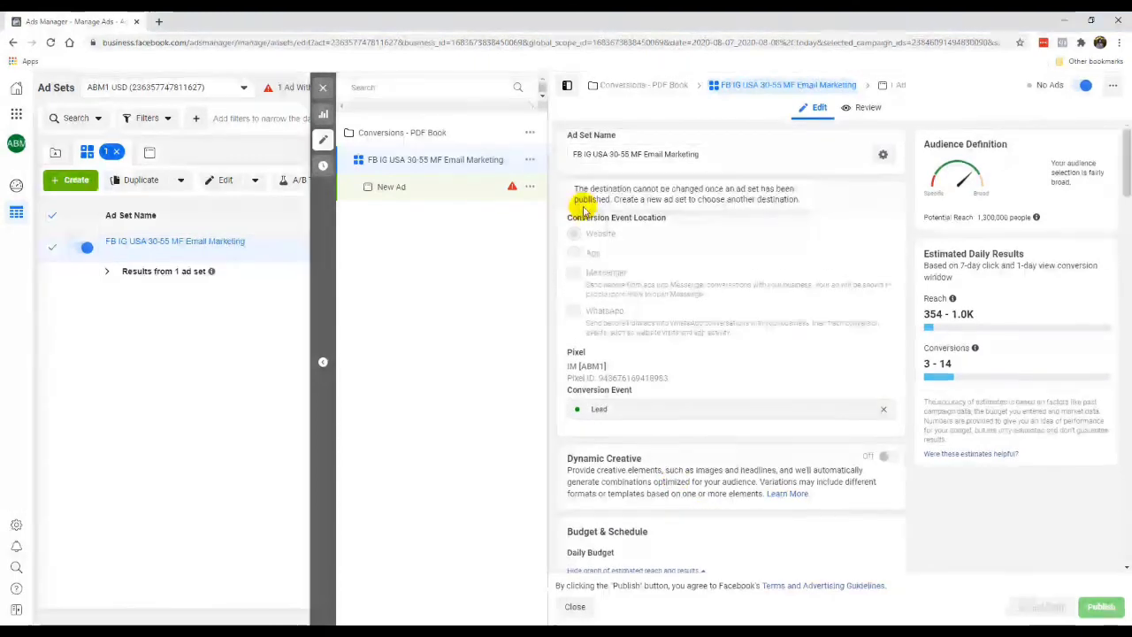
# Hide the campaign structure beside the ad set editor and show it again.
pyautogui.click(564, 85)
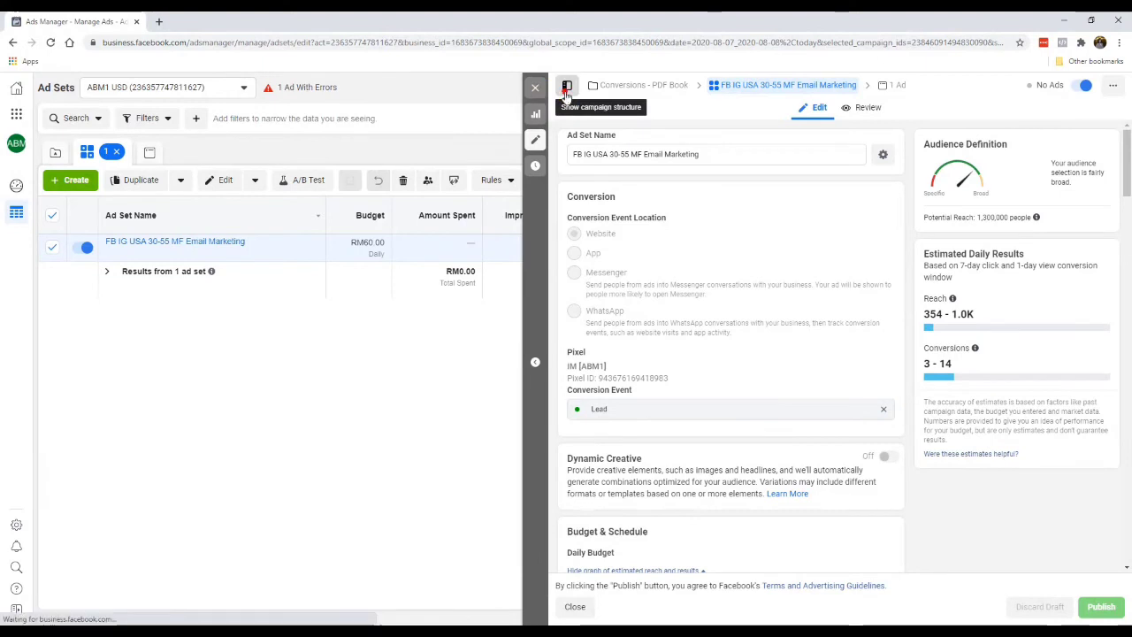
pyautogui.click(567, 86)
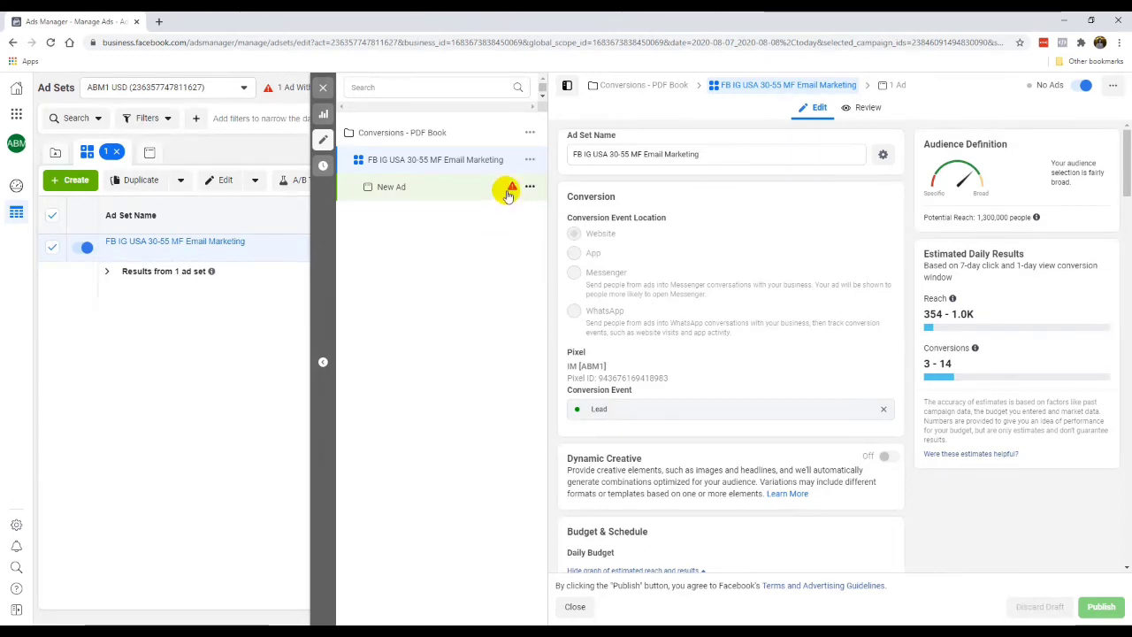
pyautogui.moveTo(513, 188)
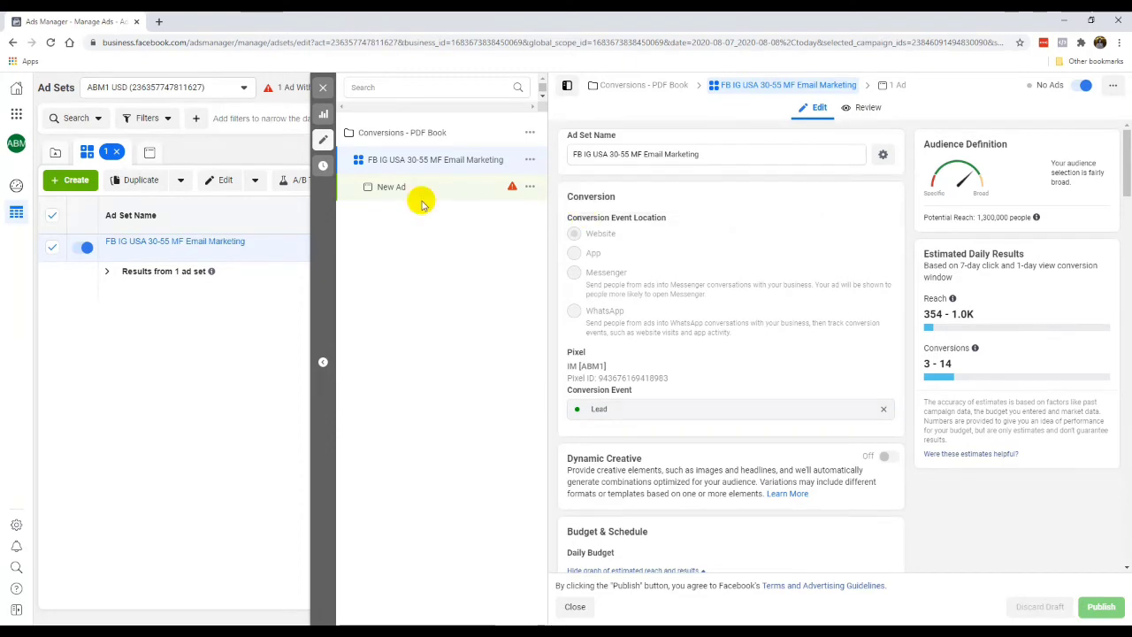
# Close the ad set editor, open the ad set's New Ad for editing and rename it Post 1.
pyautogui.click(321, 91)
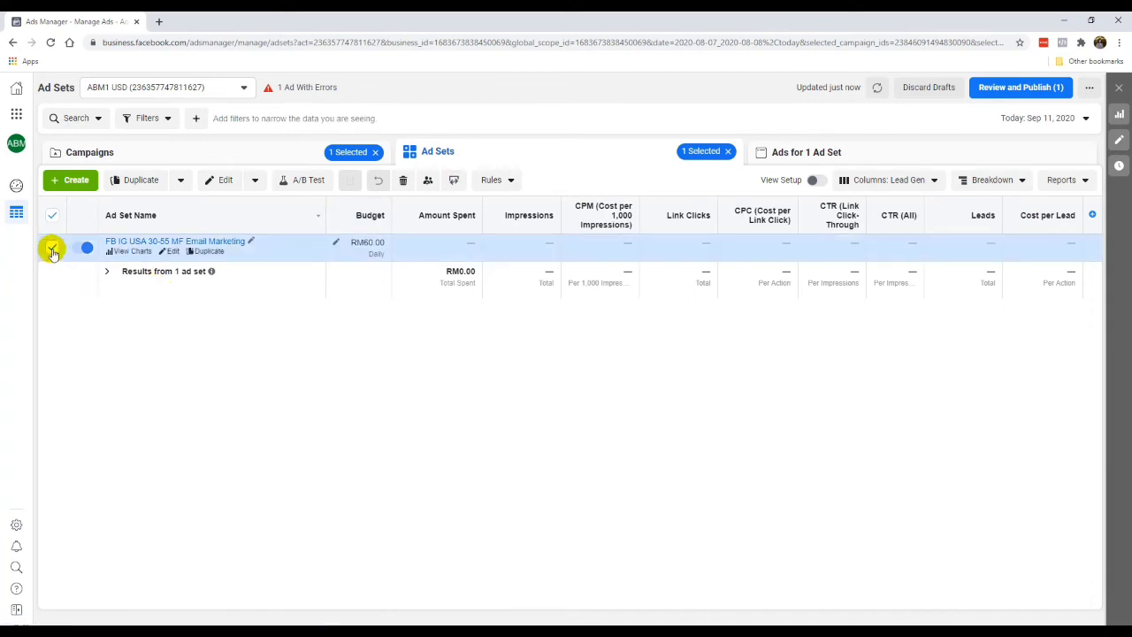
pyautogui.click(812, 158)
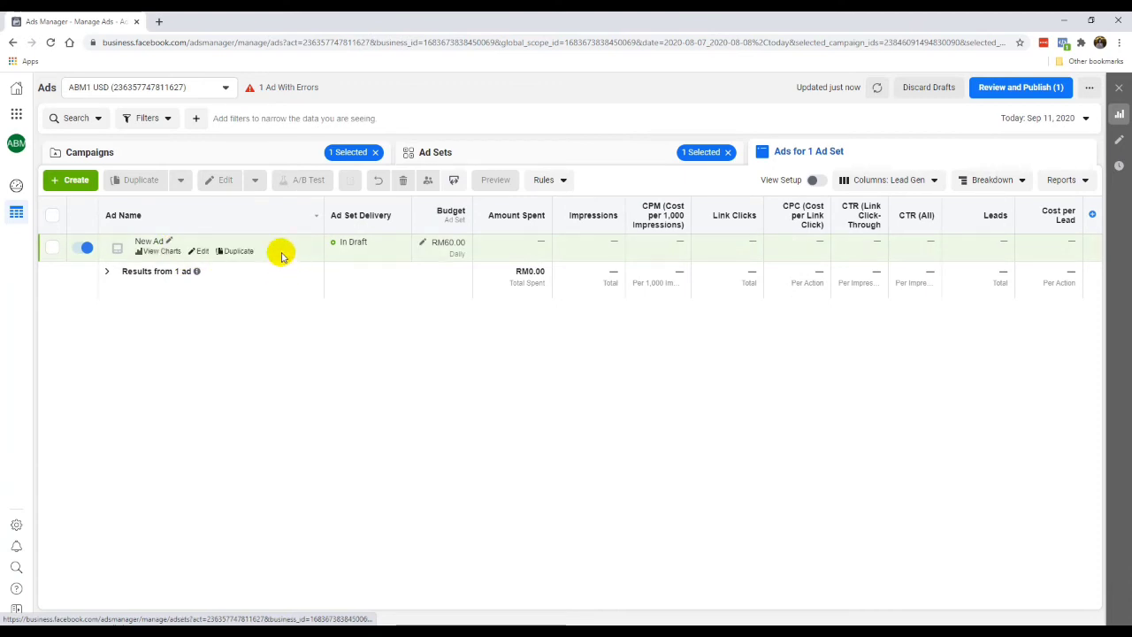
pyautogui.click(200, 253)
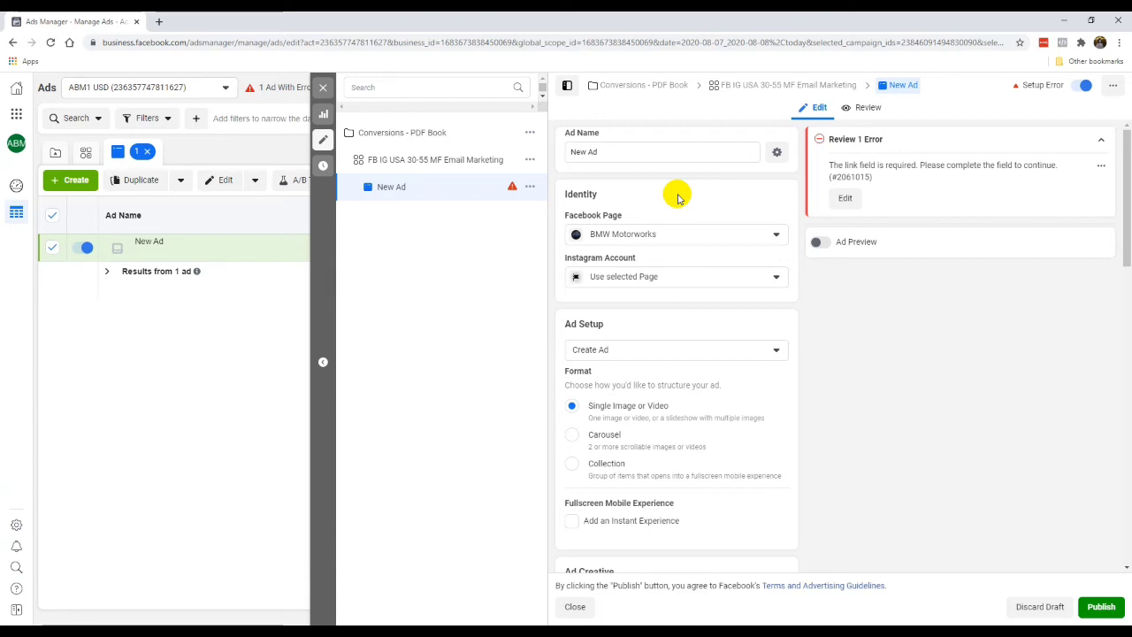
pyautogui.tripleClick(641, 152)
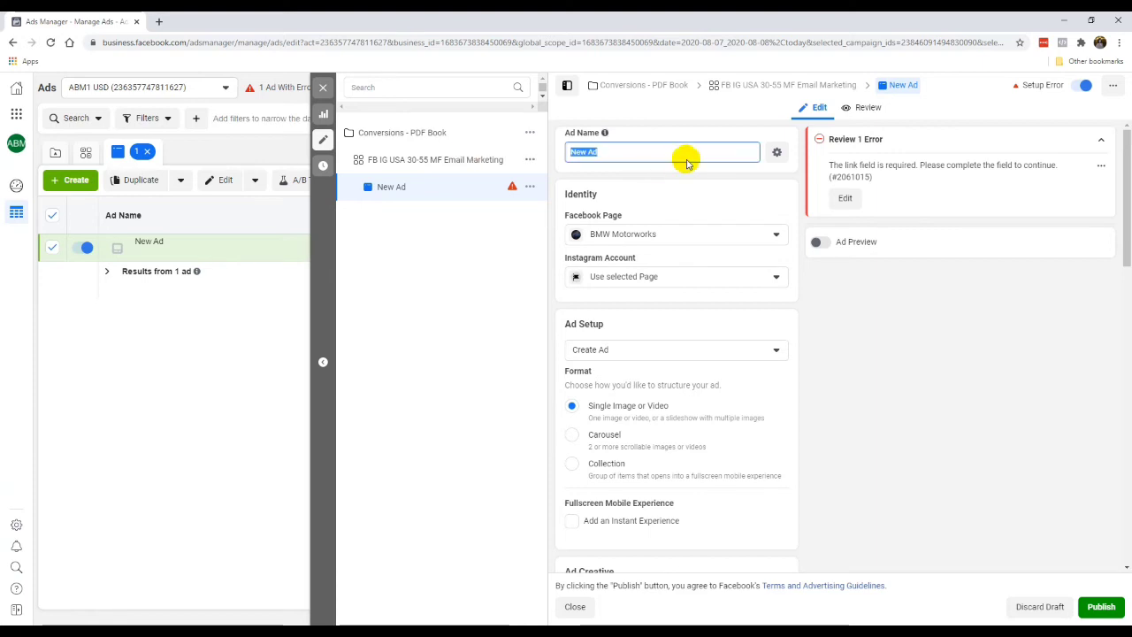
pyautogui.write('Post 1')
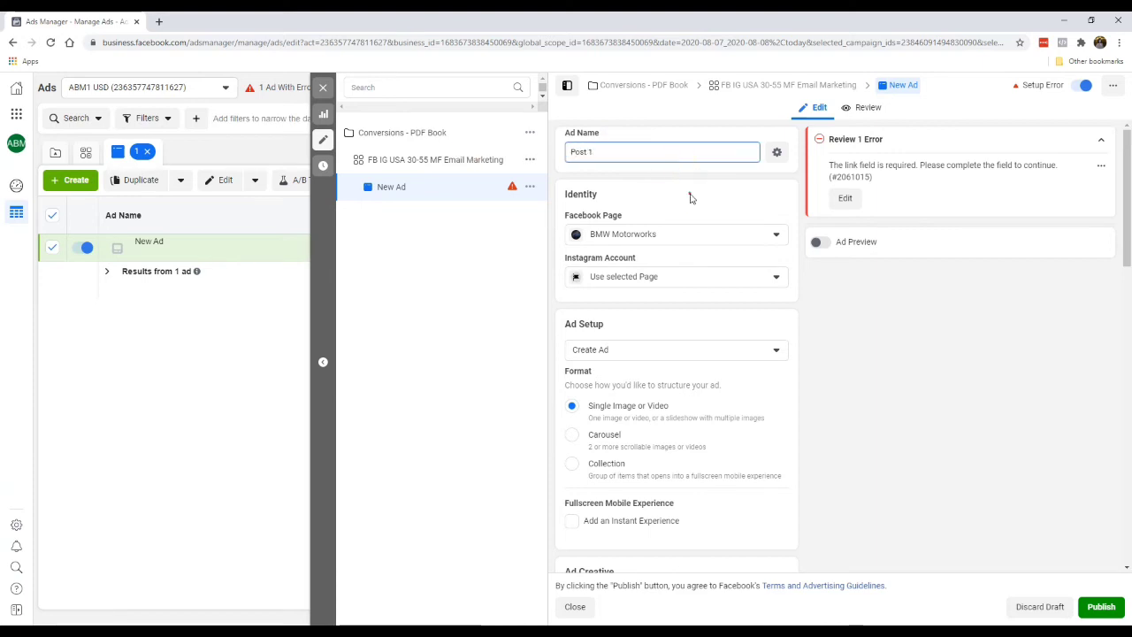
pyautogui.click(690, 194)
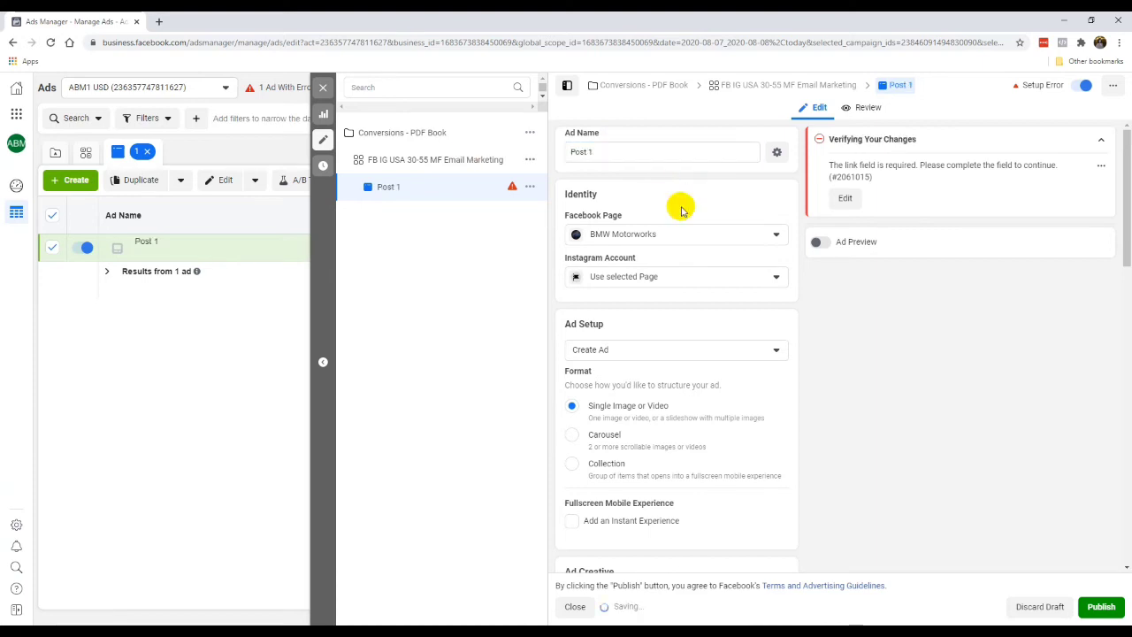
# Check the ad's Facebook Page and look at the Instagram Account choices without changing them.
pyautogui.click(616, 237)
pyautogui.click(639, 220)
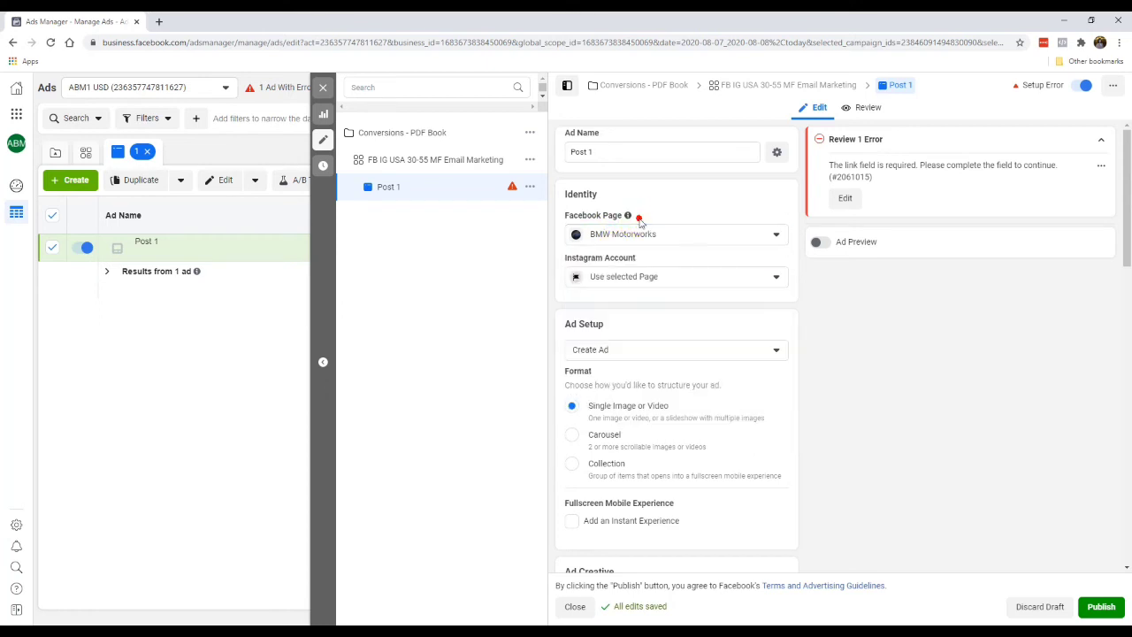
pyautogui.click(633, 277)
pyautogui.click(636, 278)
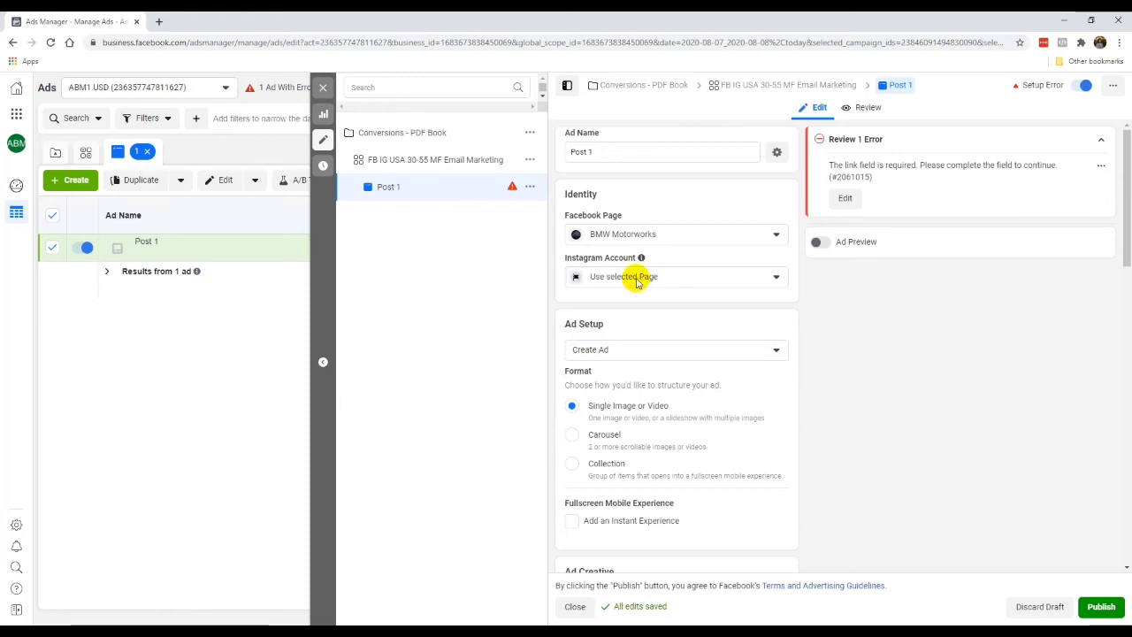
pyautogui.click(635, 279)
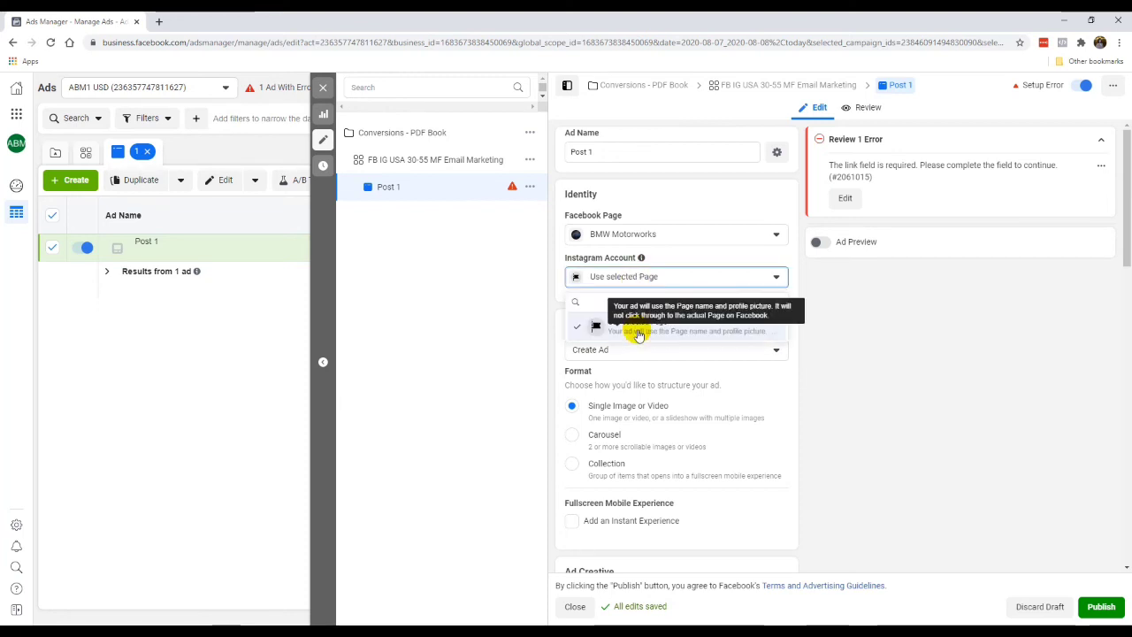
pyautogui.click(702, 258)
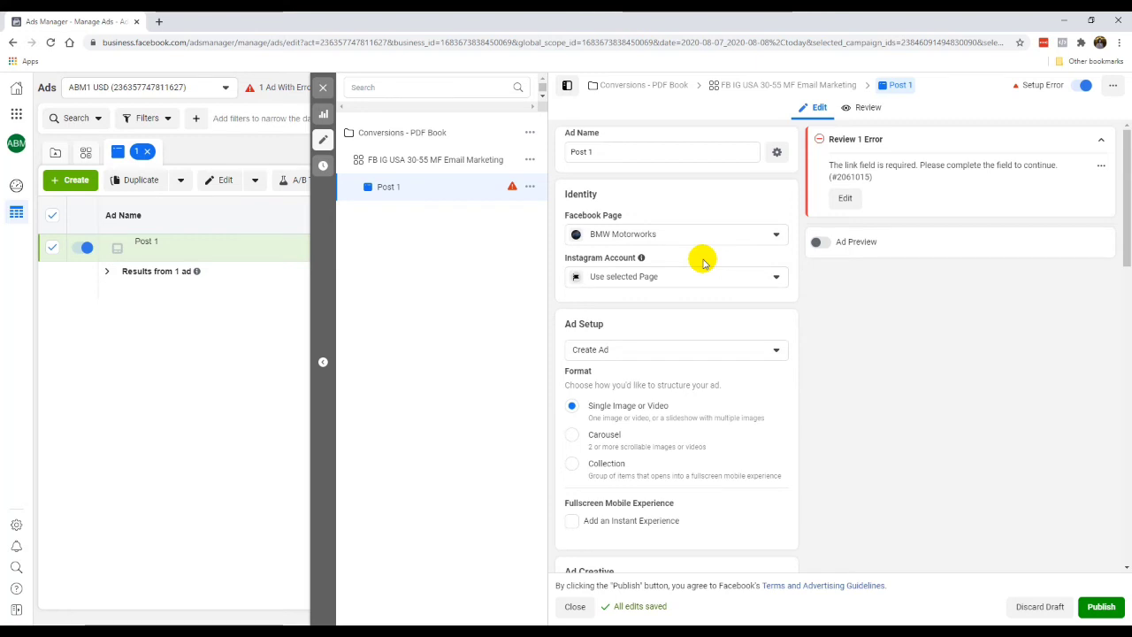
# Review the ad's format options and information on Fullscreen Mobile Experience, switching Add an Instant Experience on and off again.
pyautogui.scroll(-1, 670, 345)
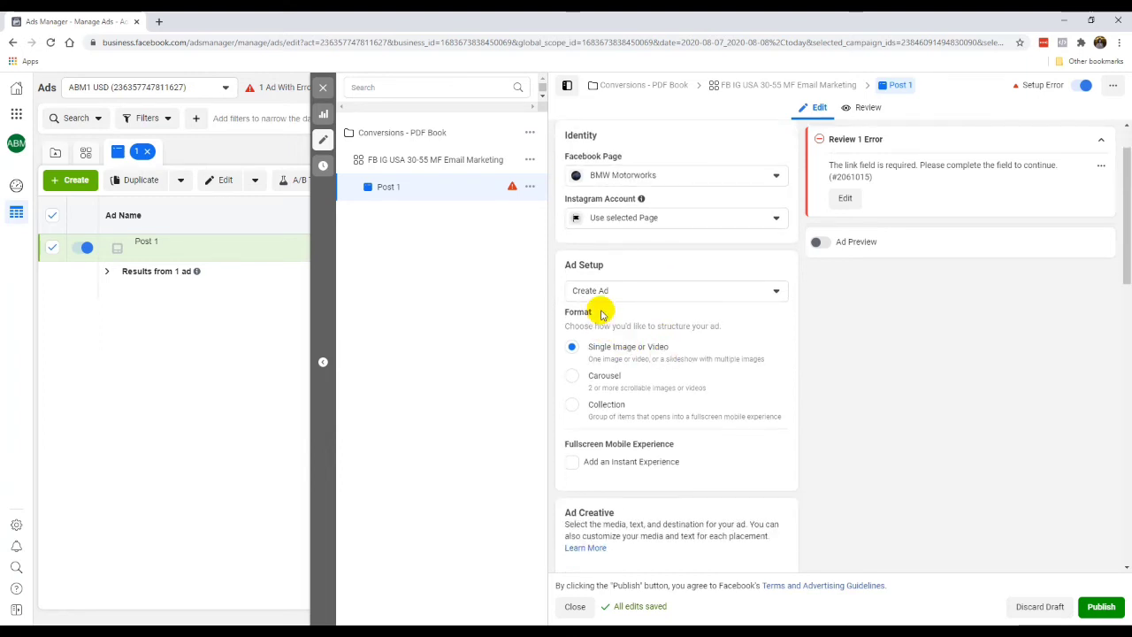
pyautogui.scroll(-1, 602, 314)
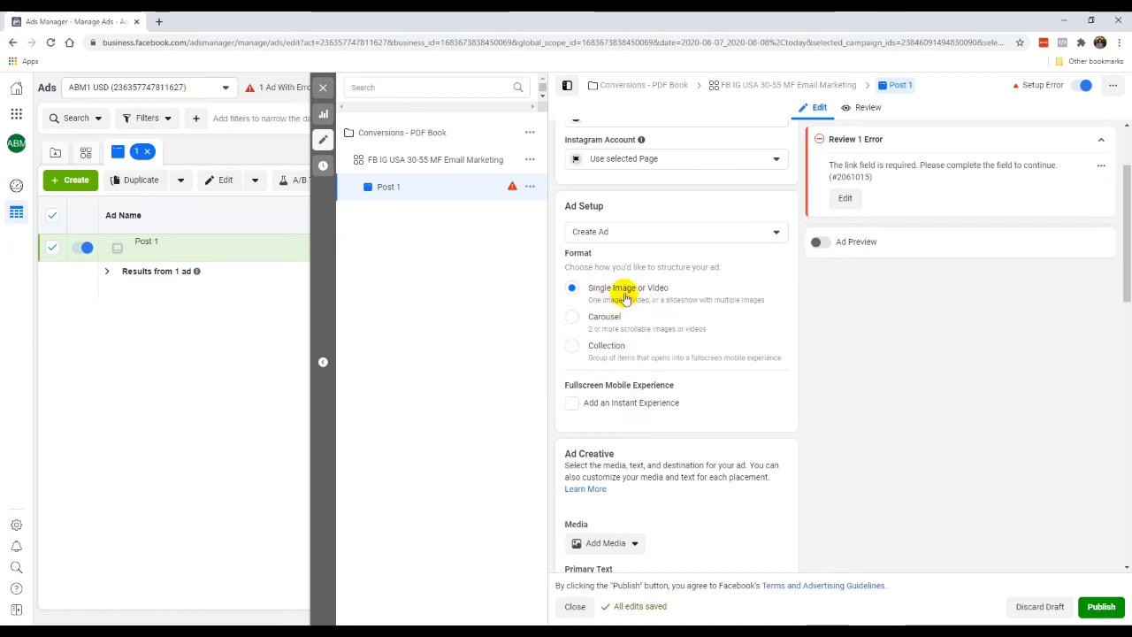
pyautogui.scroll(-1, 638, 411)
pyautogui.scroll(-2, 635, 400)
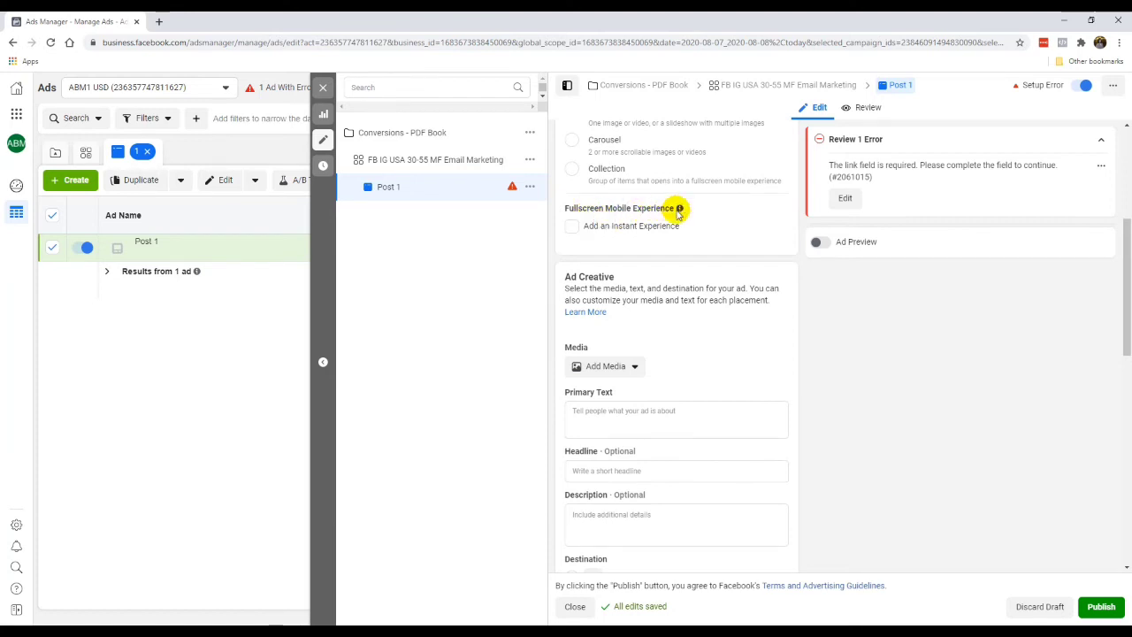
pyautogui.moveTo(679, 211)
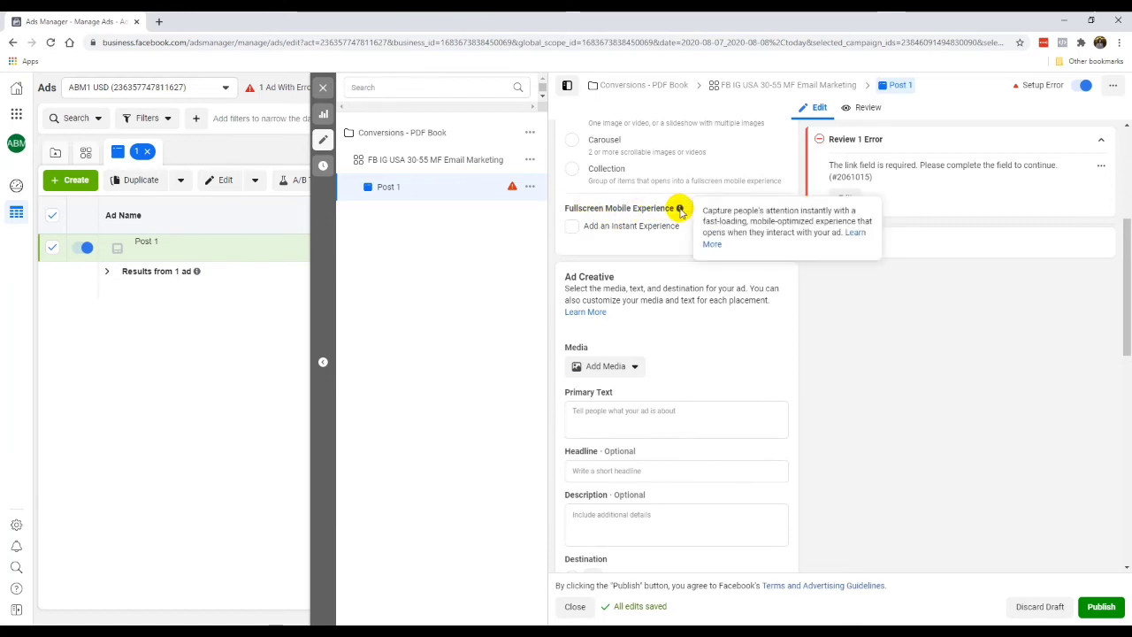
pyautogui.click(571, 227)
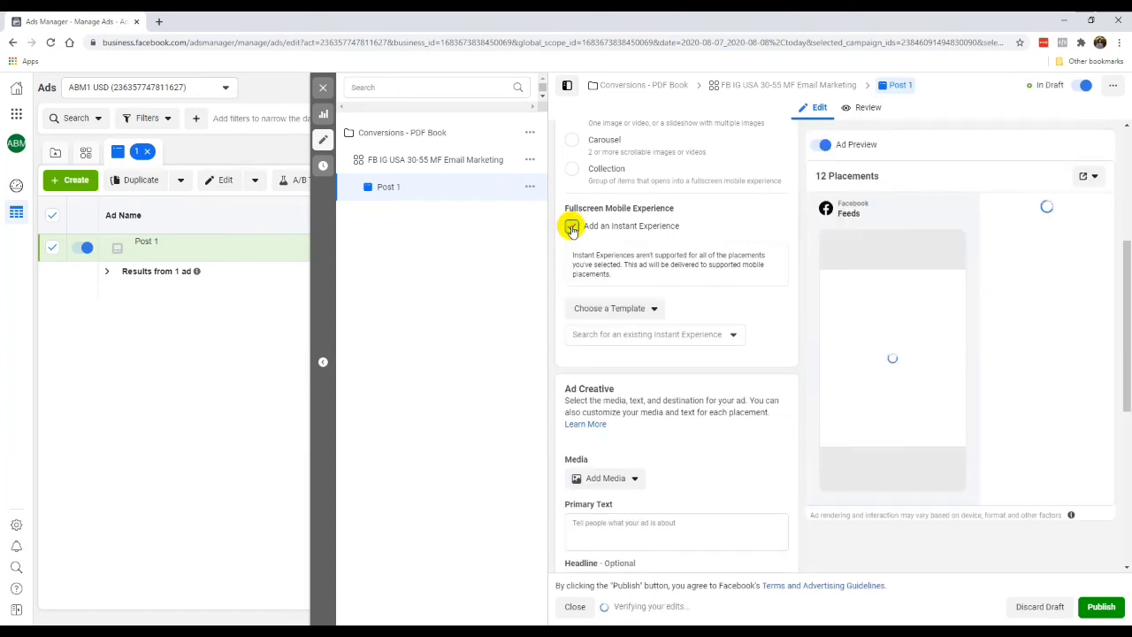
pyautogui.click(571, 227)
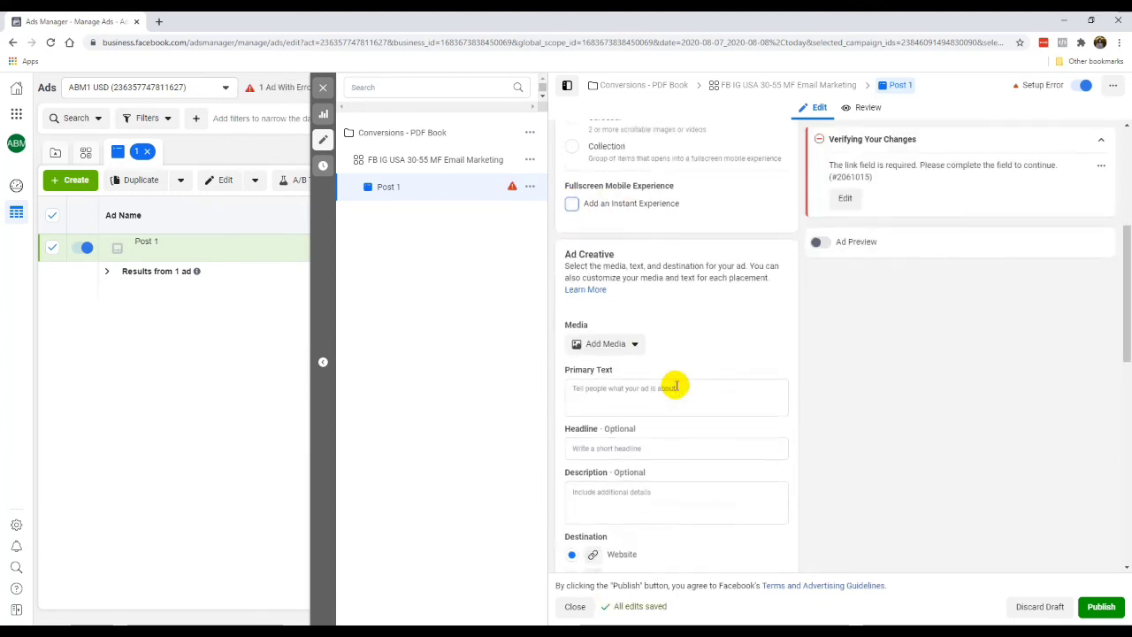
# Look over the Ad Creative fields and search the stock photos for "social media" as the ad's image.
pyautogui.scroll(-3, 624, 250)
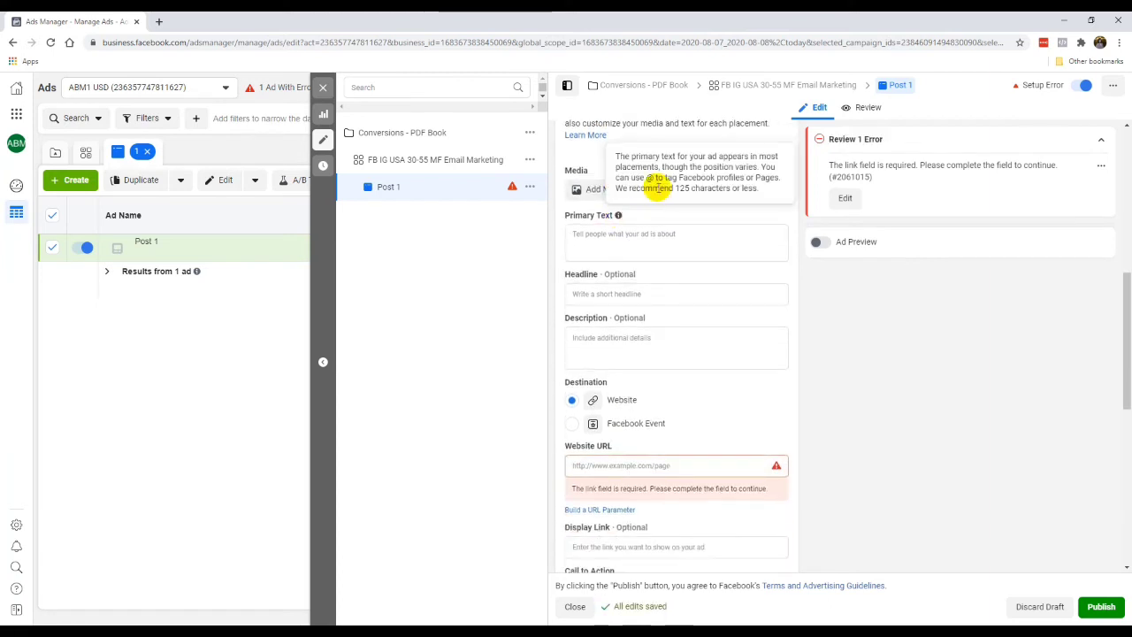
pyautogui.scroll(1, 628, 252)
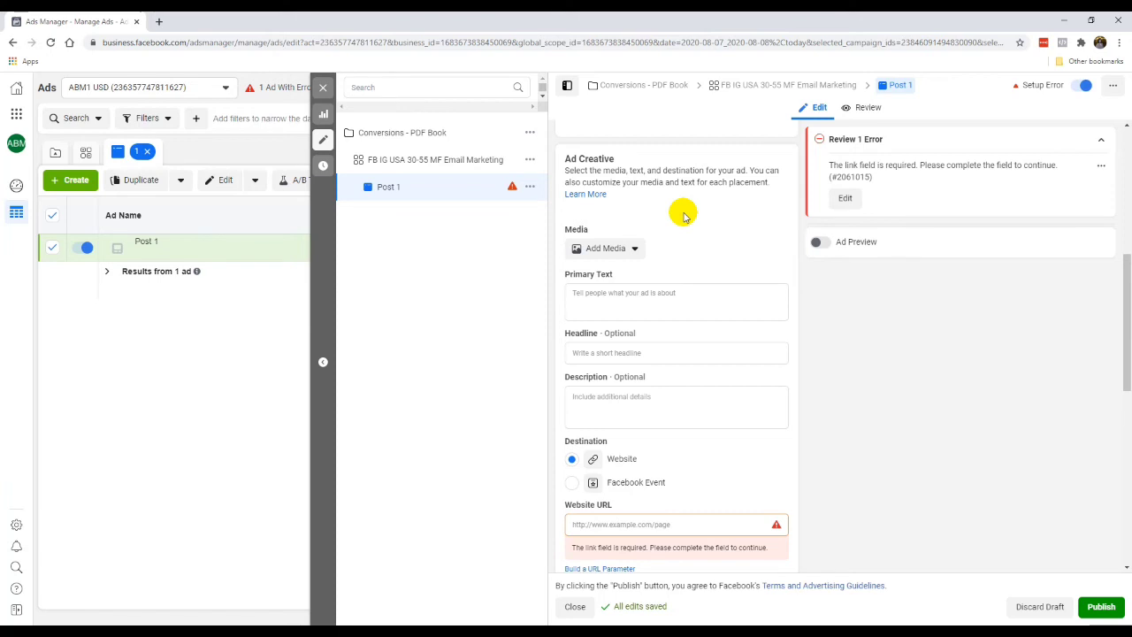
pyautogui.click(619, 297)
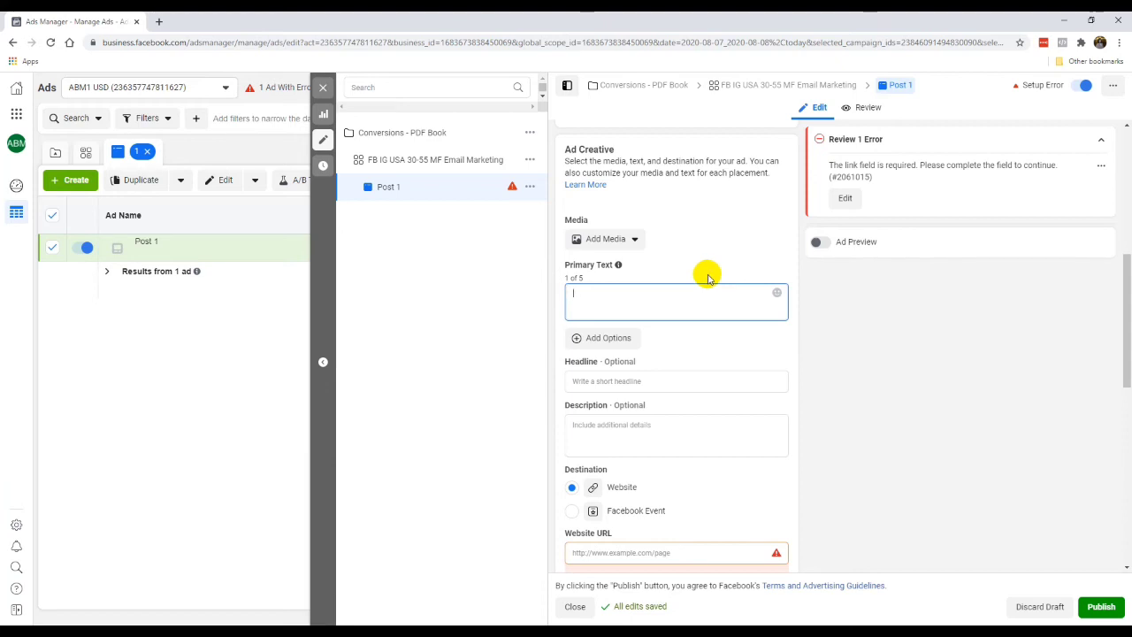
pyautogui.click(611, 243)
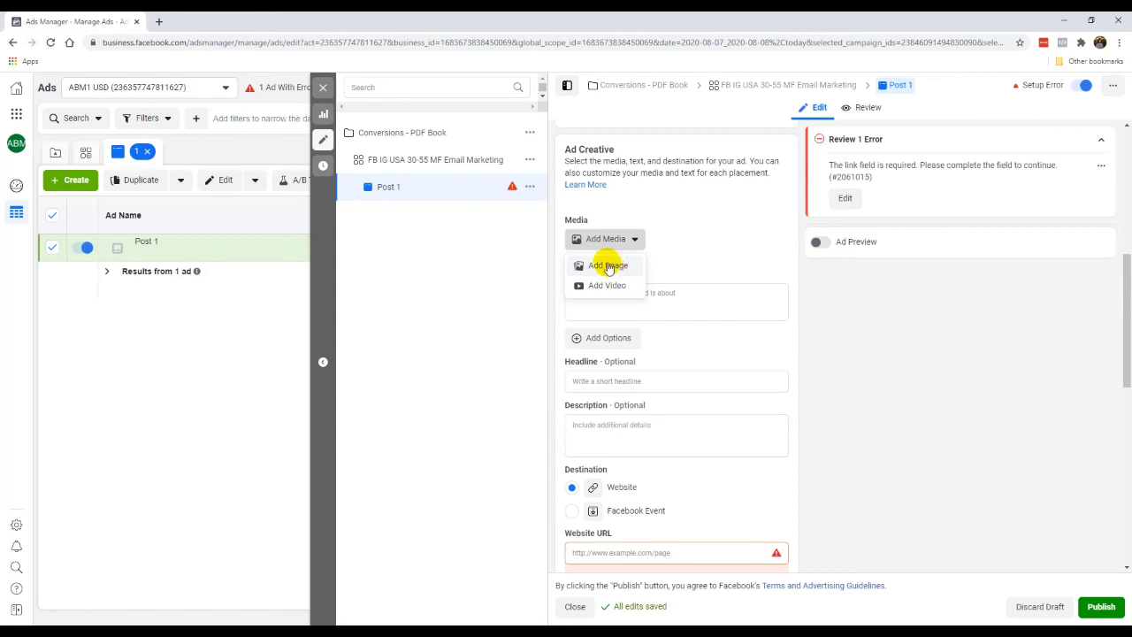
pyautogui.click(608, 267)
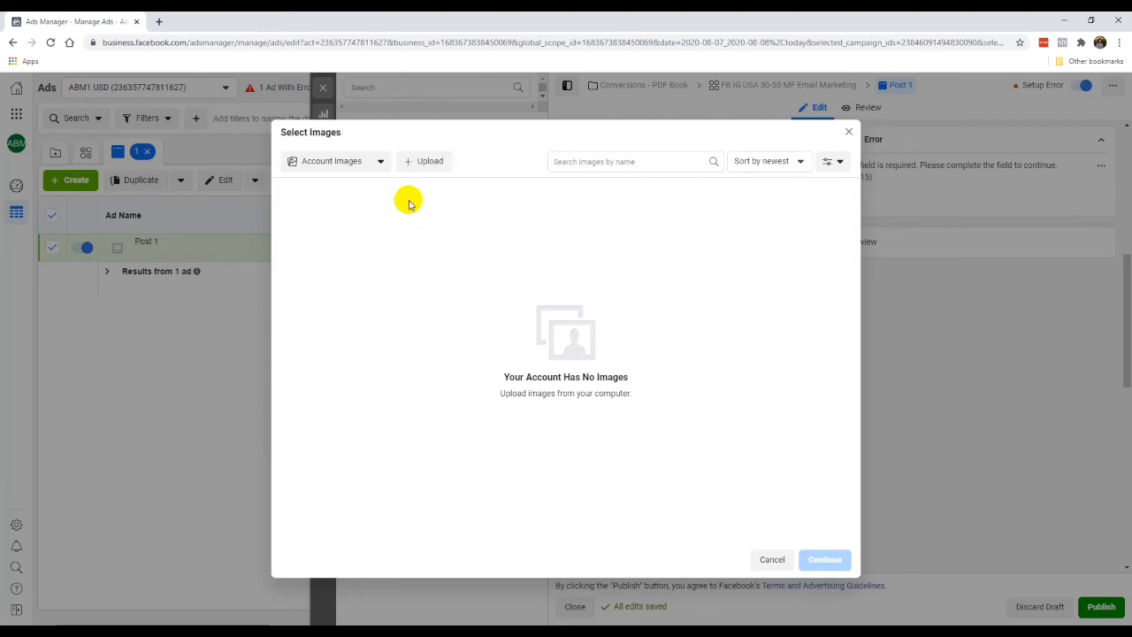
pyautogui.click(344, 165)
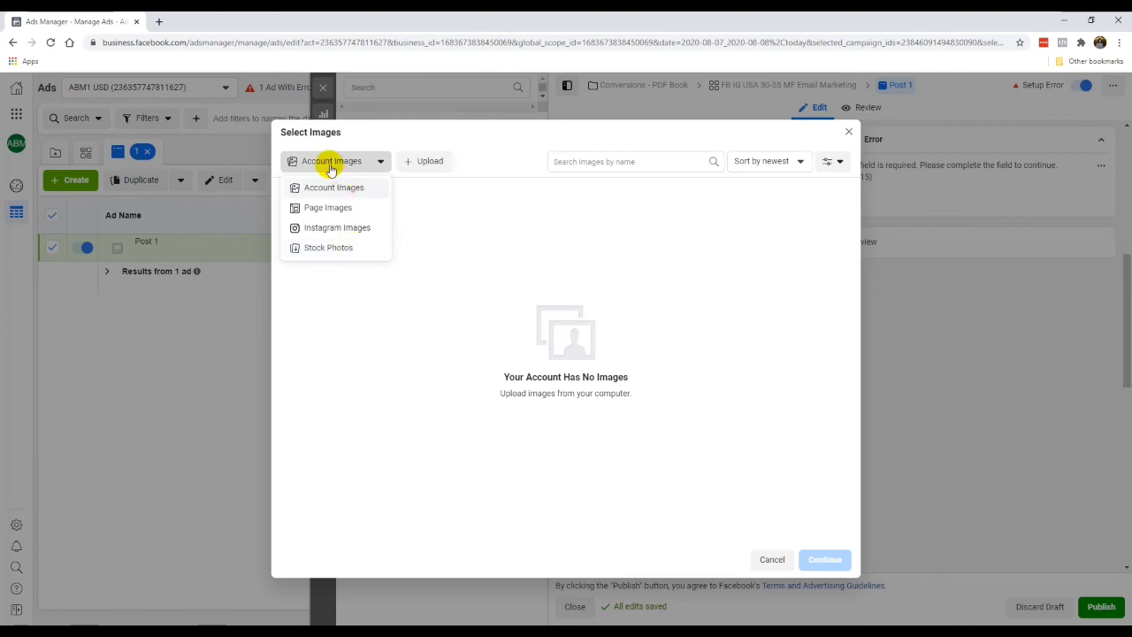
pyautogui.click(325, 248)
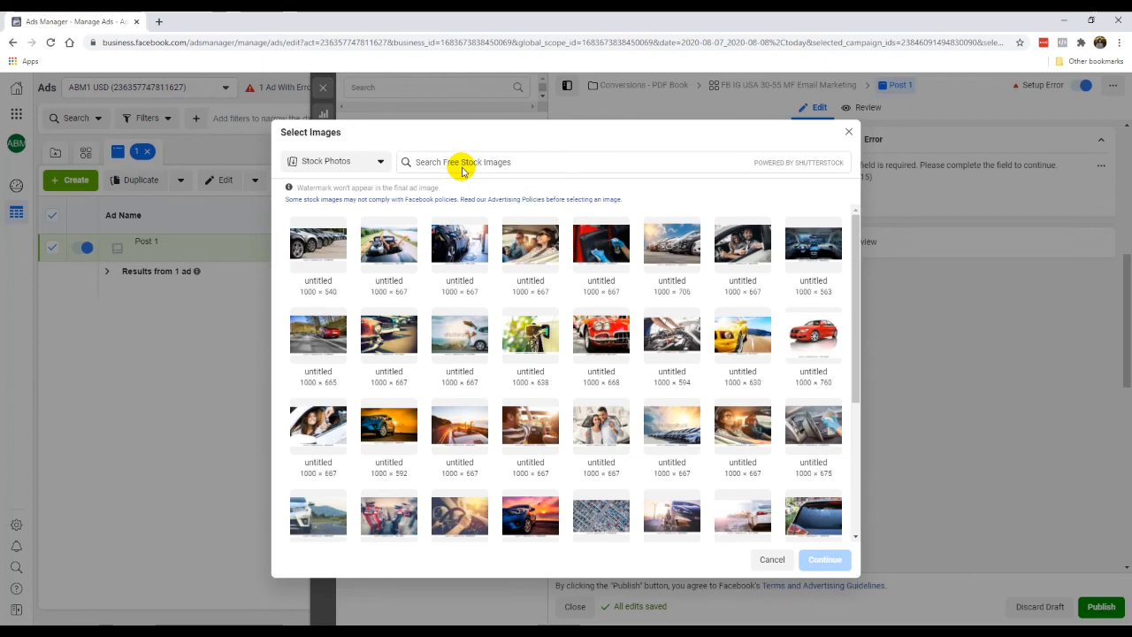
pyautogui.click(496, 162)
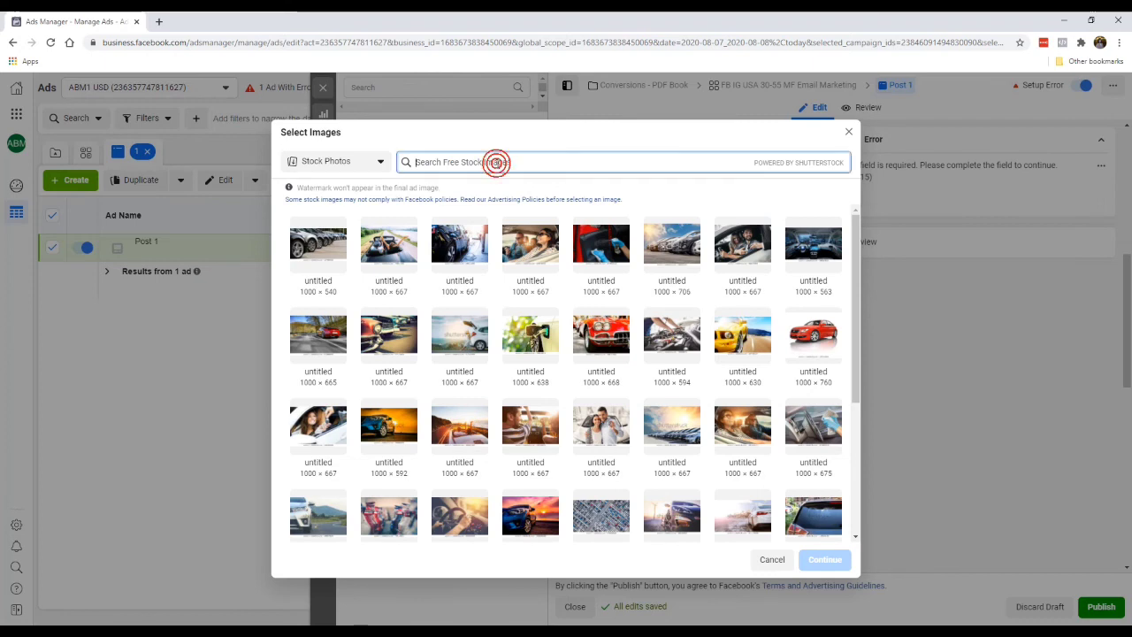
pyautogui.write('social media')
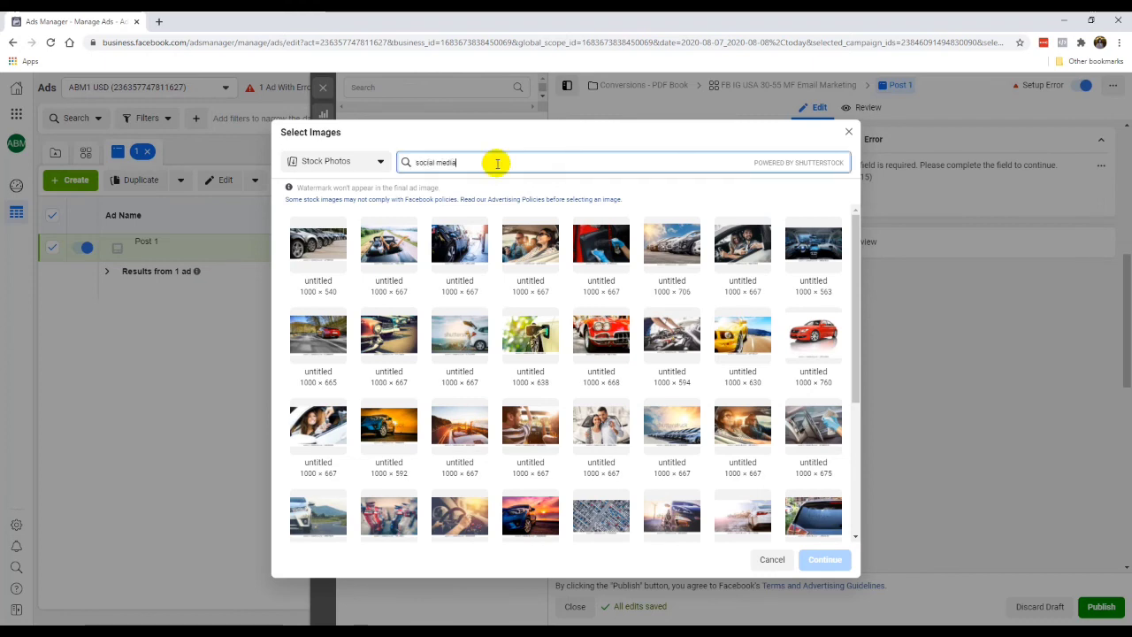
pyautogui.press('Return')
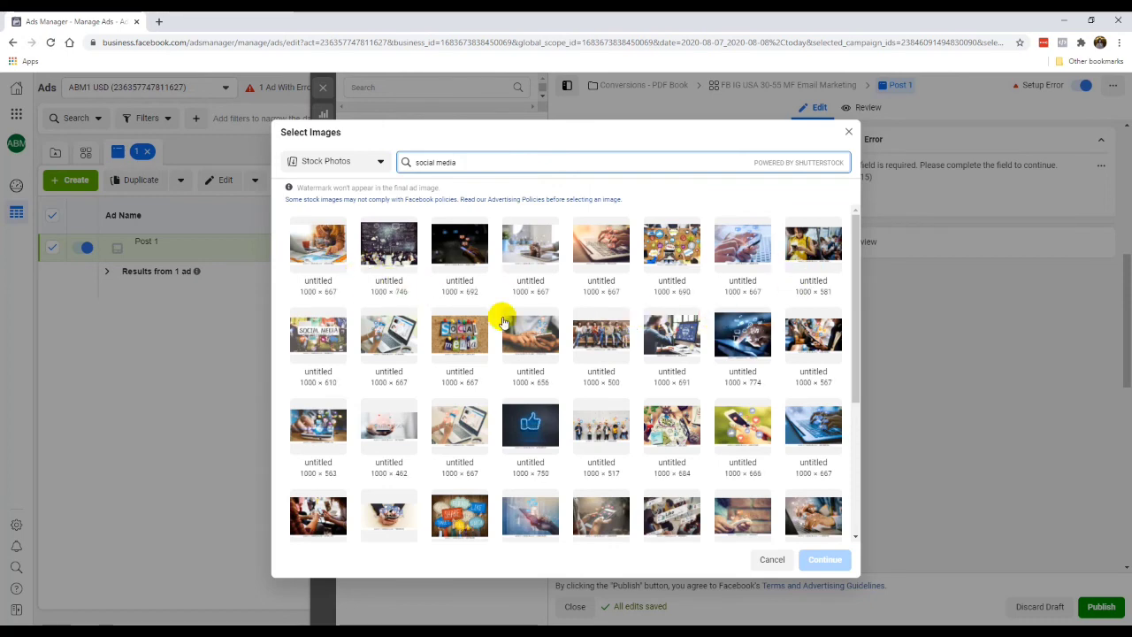
# Choose the stock photo showing the words SOCIAL MEDIA and add it as the ad's image.
pyautogui.click(669, 342)
pyautogui.click(670, 341)
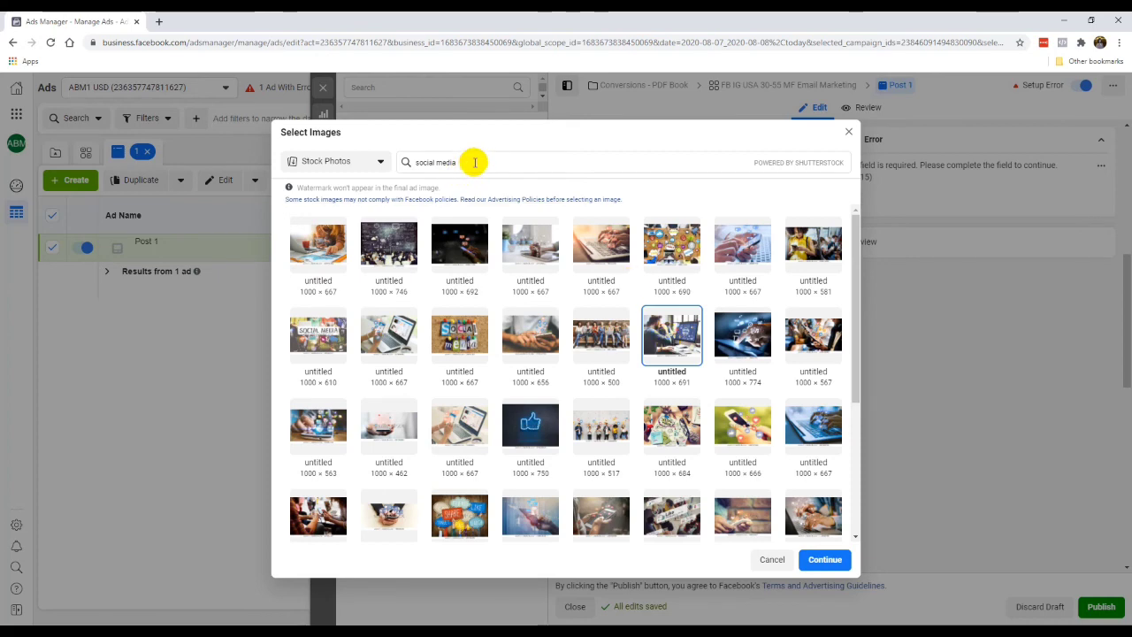
pyautogui.moveTo(474, 161); pyautogui.dragTo(375, 159)
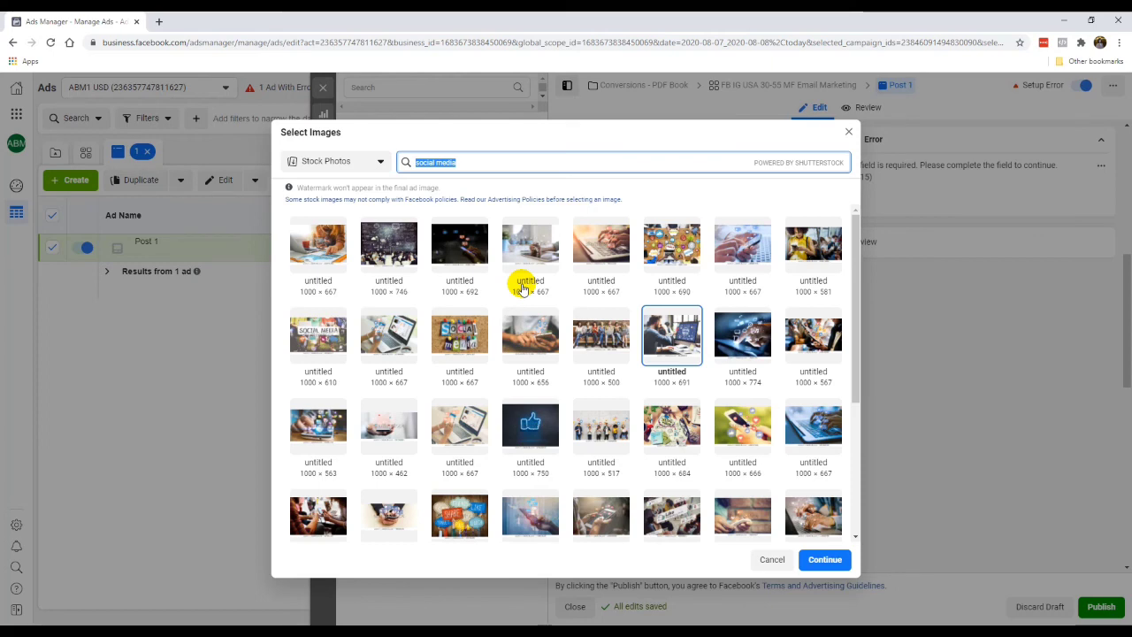
pyautogui.click(304, 334)
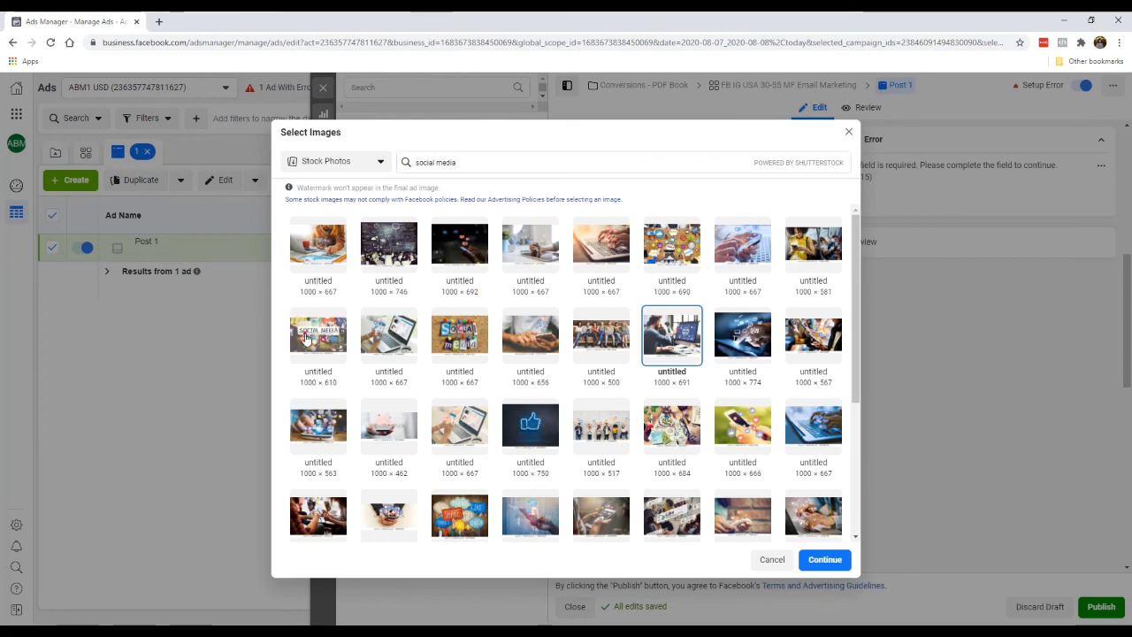
pyautogui.click(821, 560)
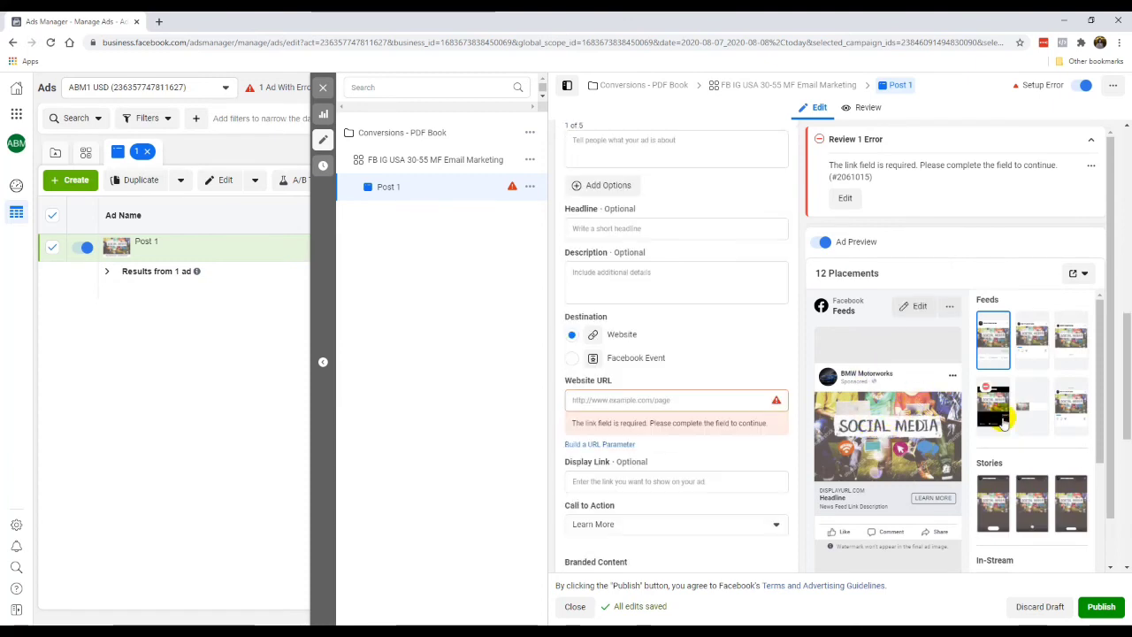
# Look through the ad's placement previews and clear the stock image from its media.
pyautogui.scroll(-3, 1003, 424)
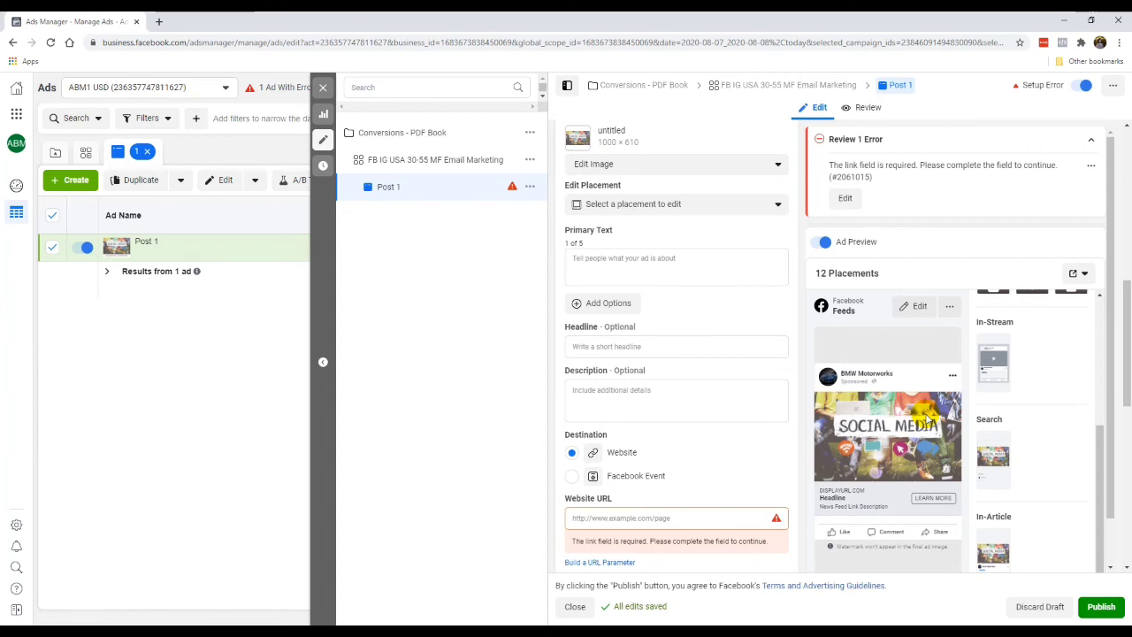
pyautogui.scroll(3, 742, 401)
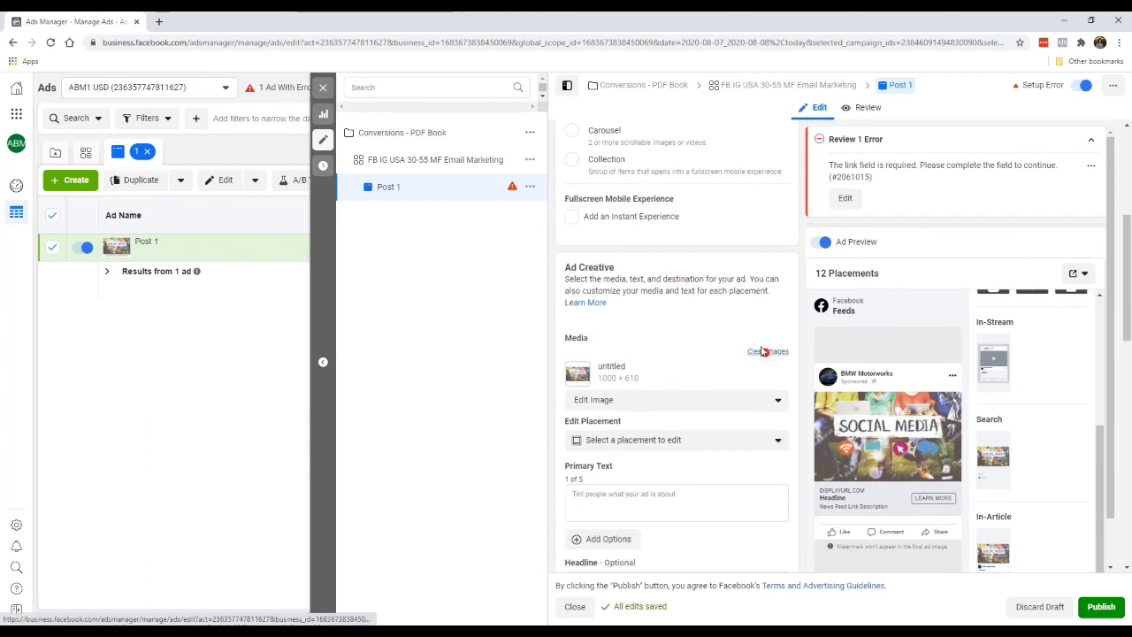
pyautogui.click(766, 350)
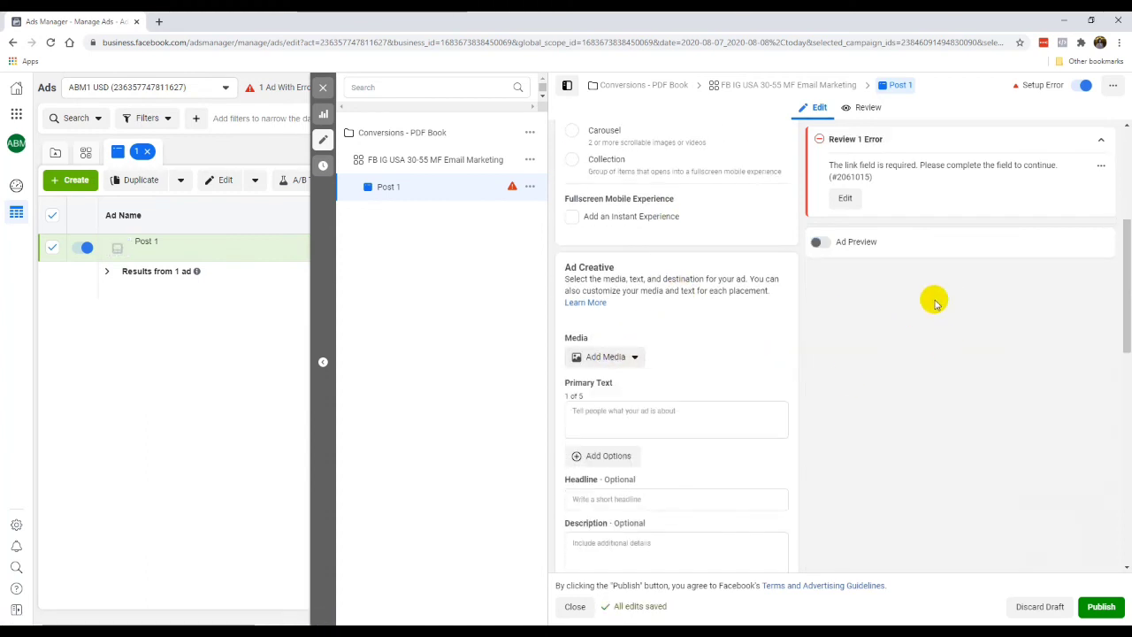
# Start adding an image to the ad's media and browse the Stock Photos collection.
pyautogui.click(592, 358)
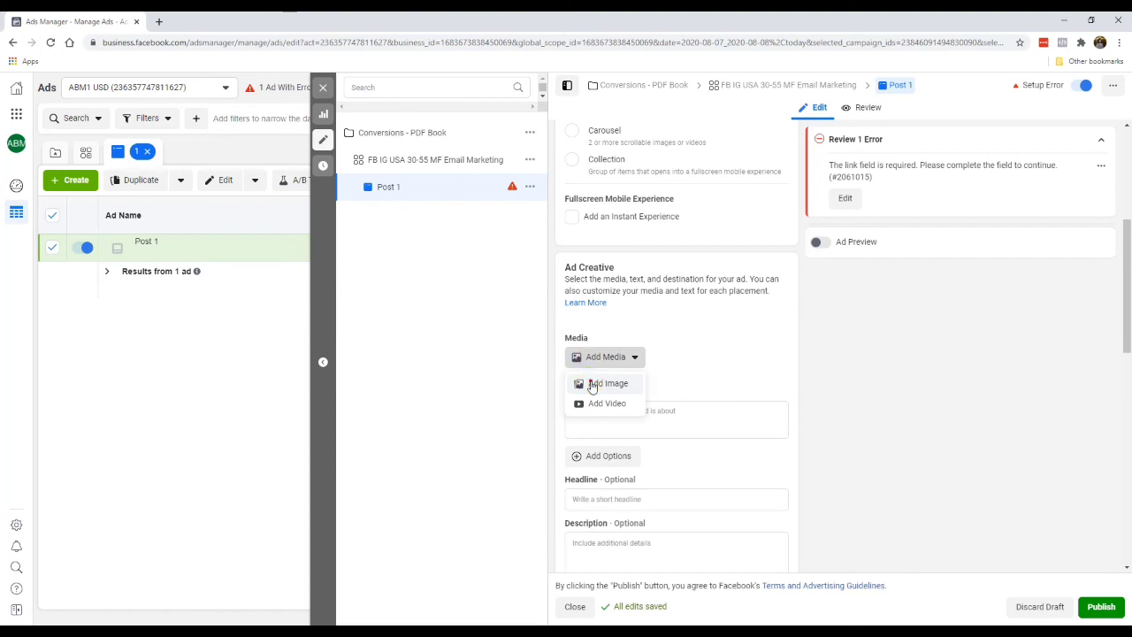
pyautogui.click(590, 381)
pyautogui.click(334, 168)
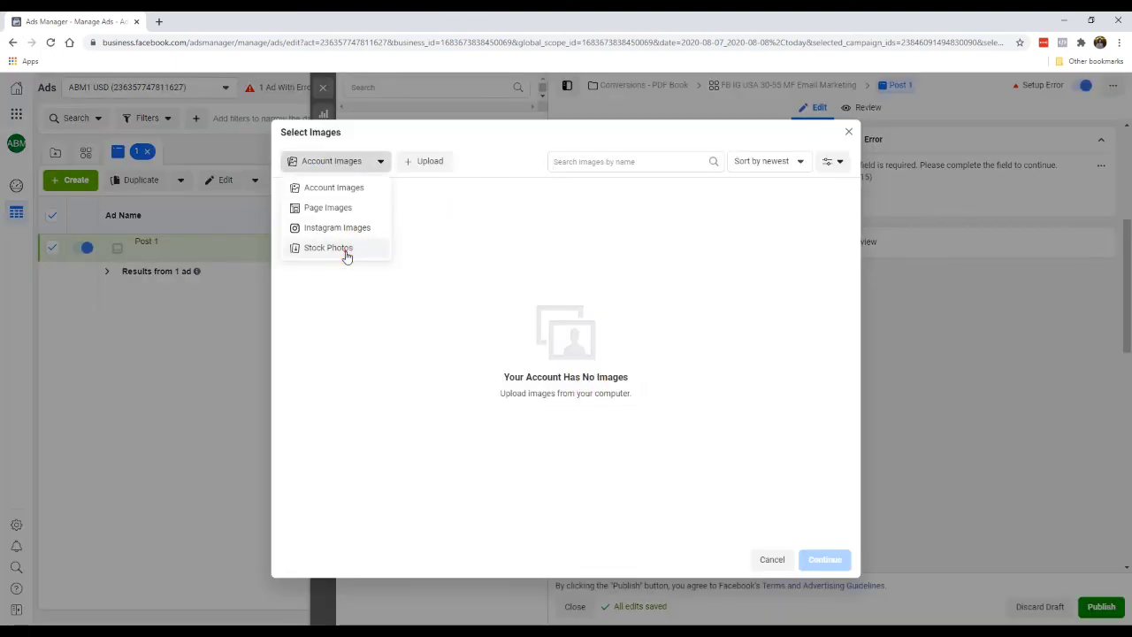
pyautogui.click(345, 251)
# Search the stock photos for "bikini".
pyautogui.tripleClick(539, 163)
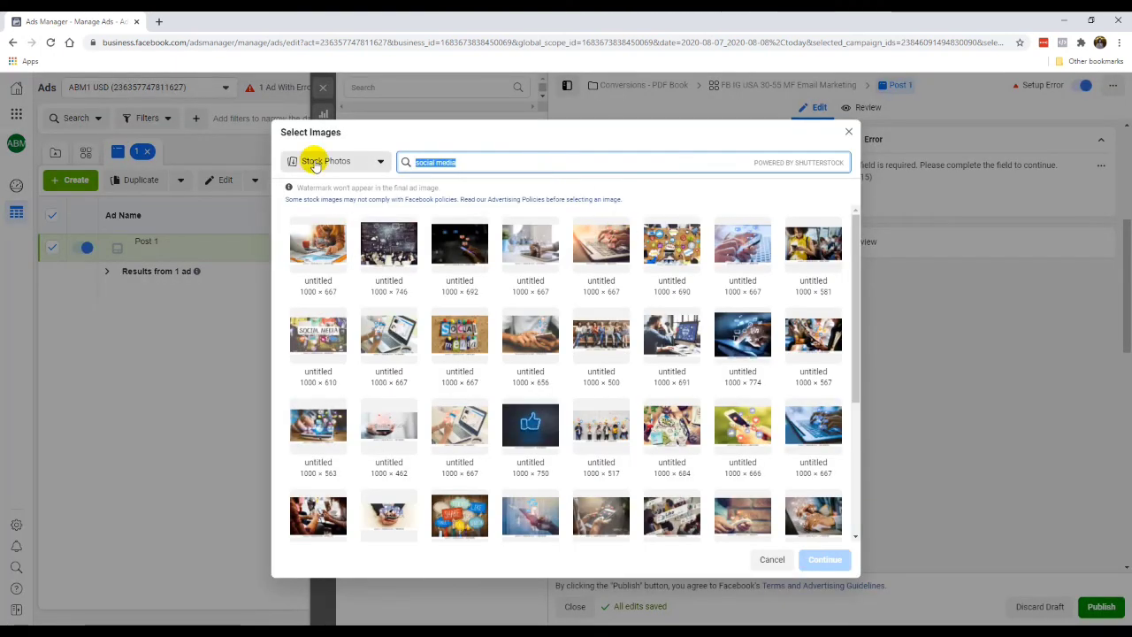
pyautogui.write('bikini')
pyautogui.press('Return')
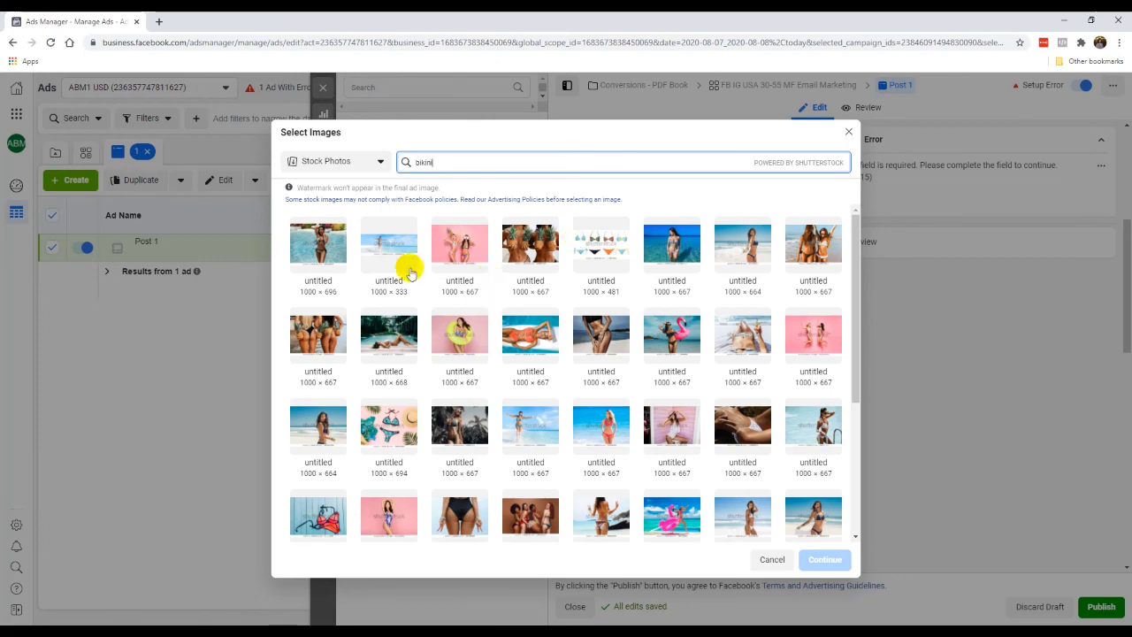
# Replace the stock photo search term with "social media".
pyautogui.doubleClick(480, 162)
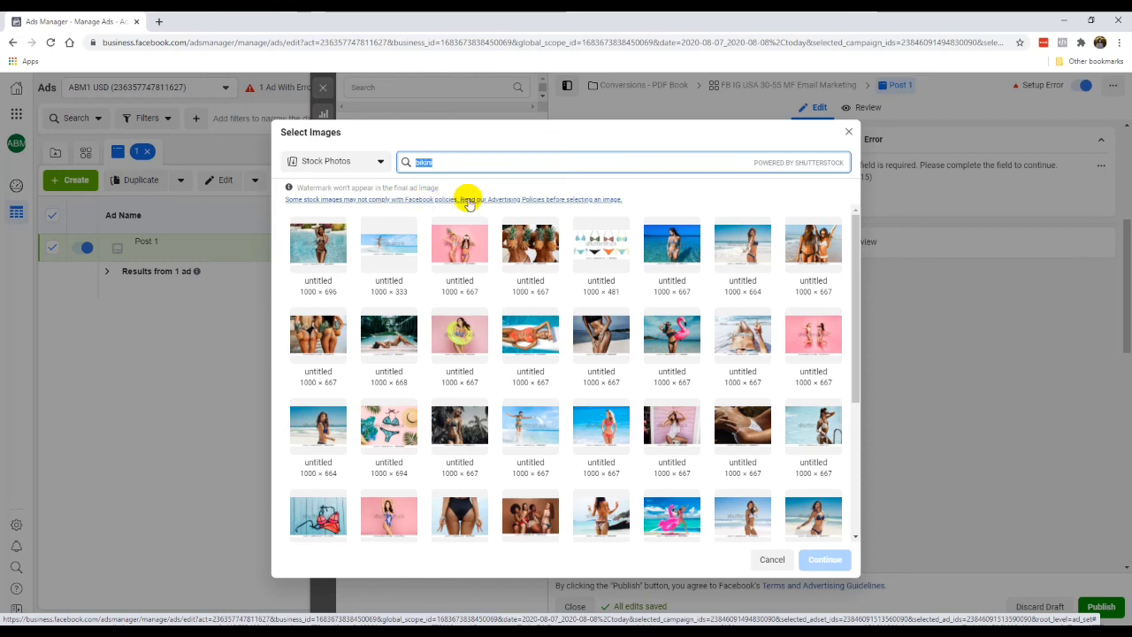
pyautogui.click(445, 168)
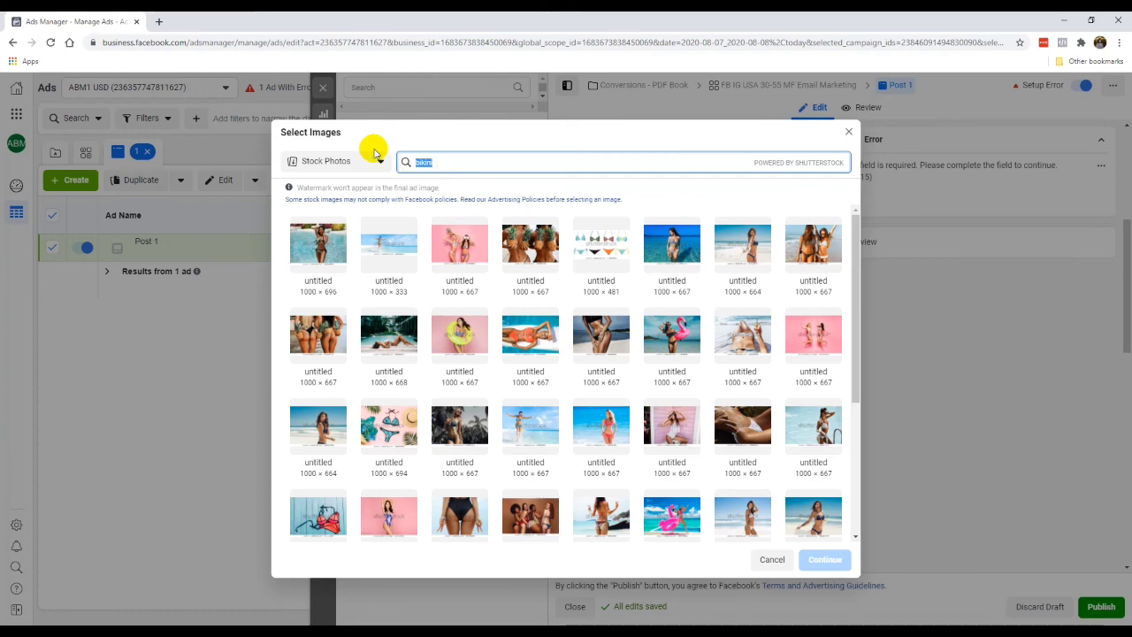
pyautogui.press('BackSpace')
pyautogui.write('social med')
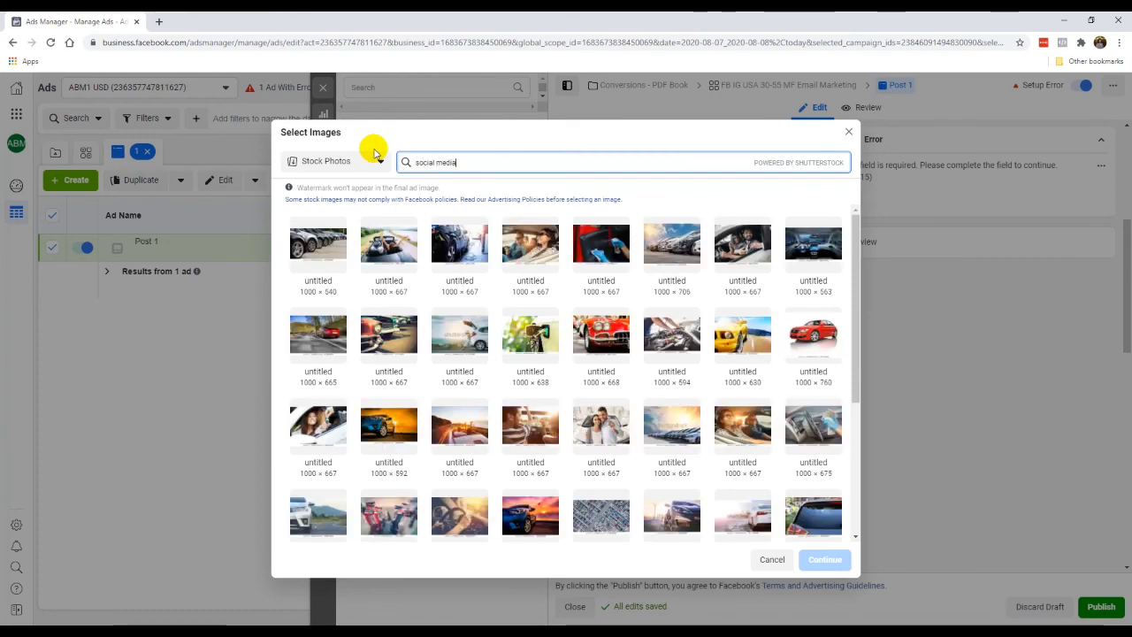
pyautogui.write('ia')
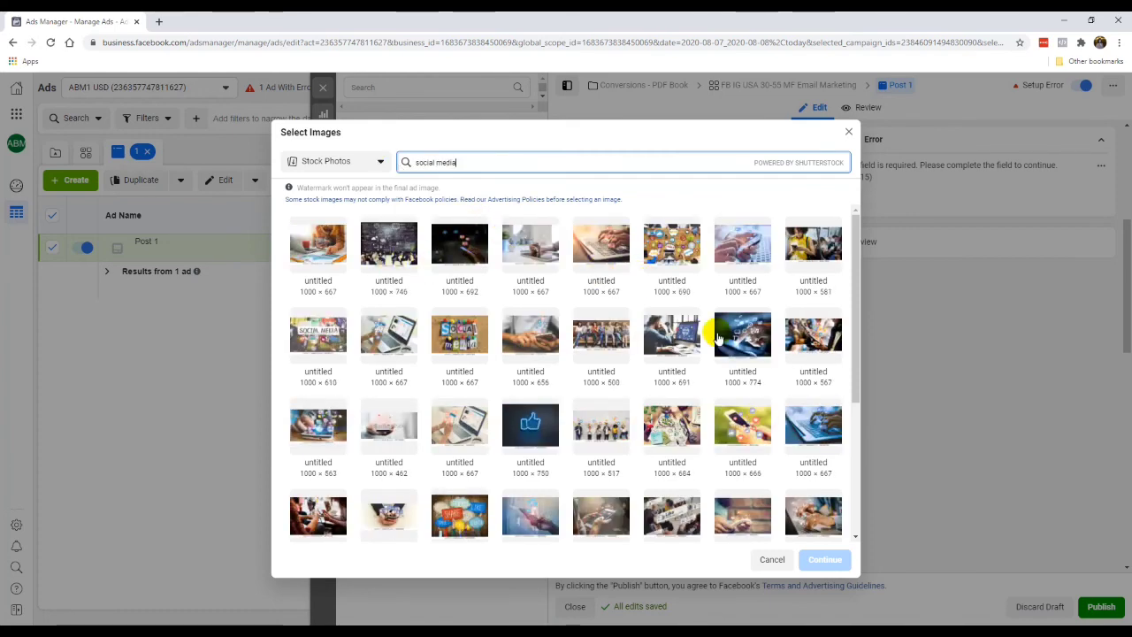
# Add the stock photo of a man at a computer reading SOCIAL MEDIA as the ad's image and turn on Ad Preview.
pyautogui.click(673, 334)
pyautogui.click(823, 559)
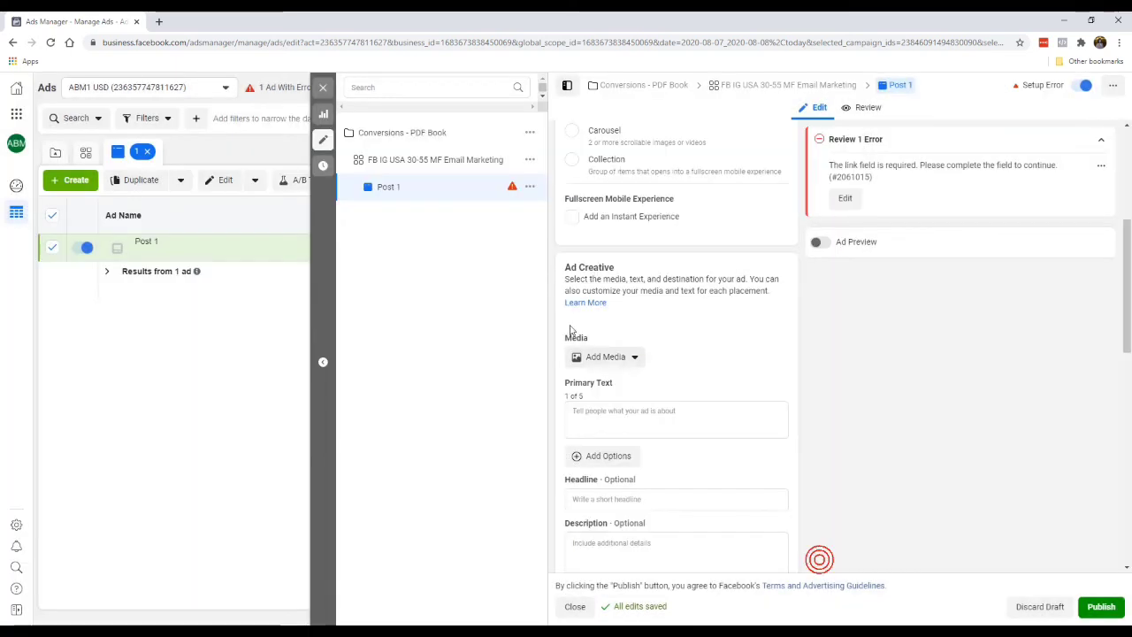
pyautogui.click(816, 242)
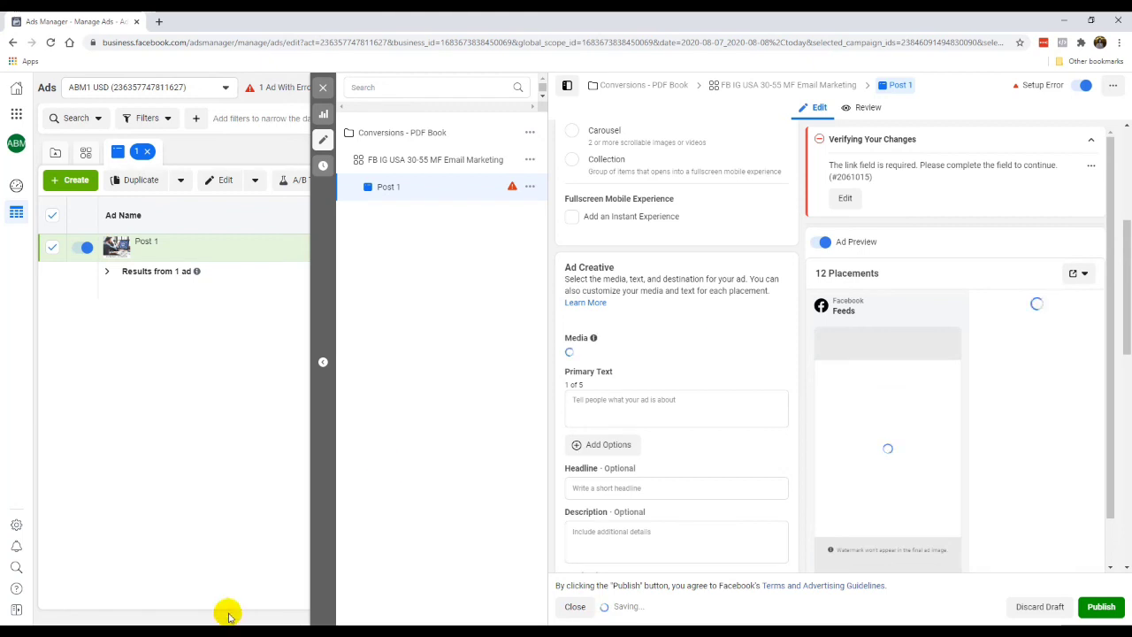
pyautogui.click(704, 400)
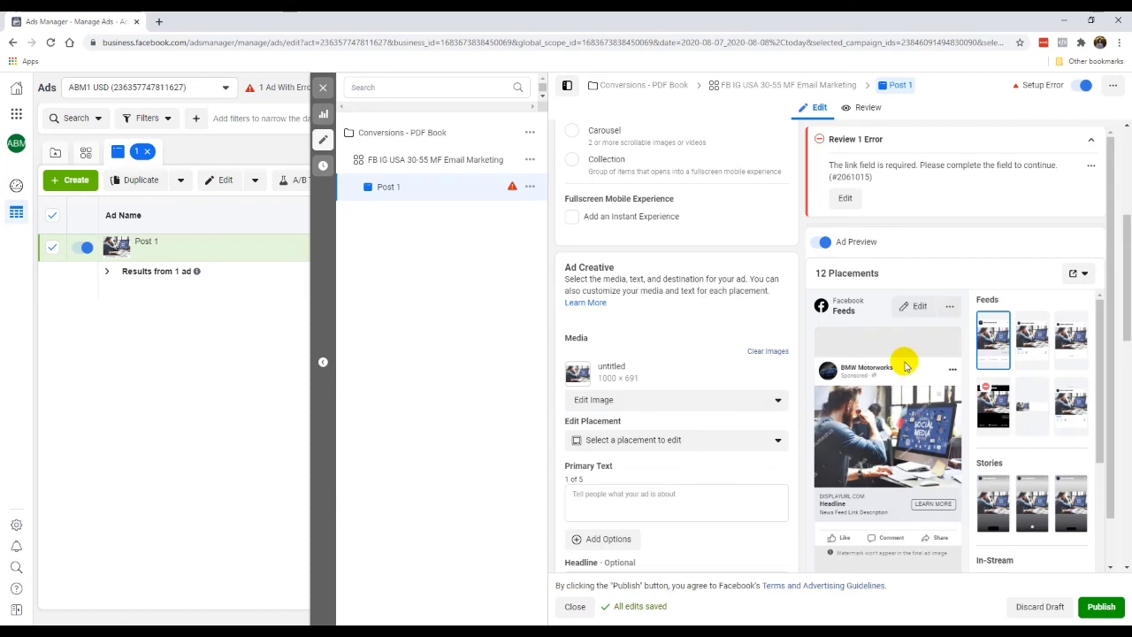
# Paste the copied "FREE BOOK: Ultimate FB Ads For Local Business" ad copy from FB-AD-PDFBOOK into the Primary Text, removing the leading blank lines.
pyautogui.scroll(-1, 911, 425)
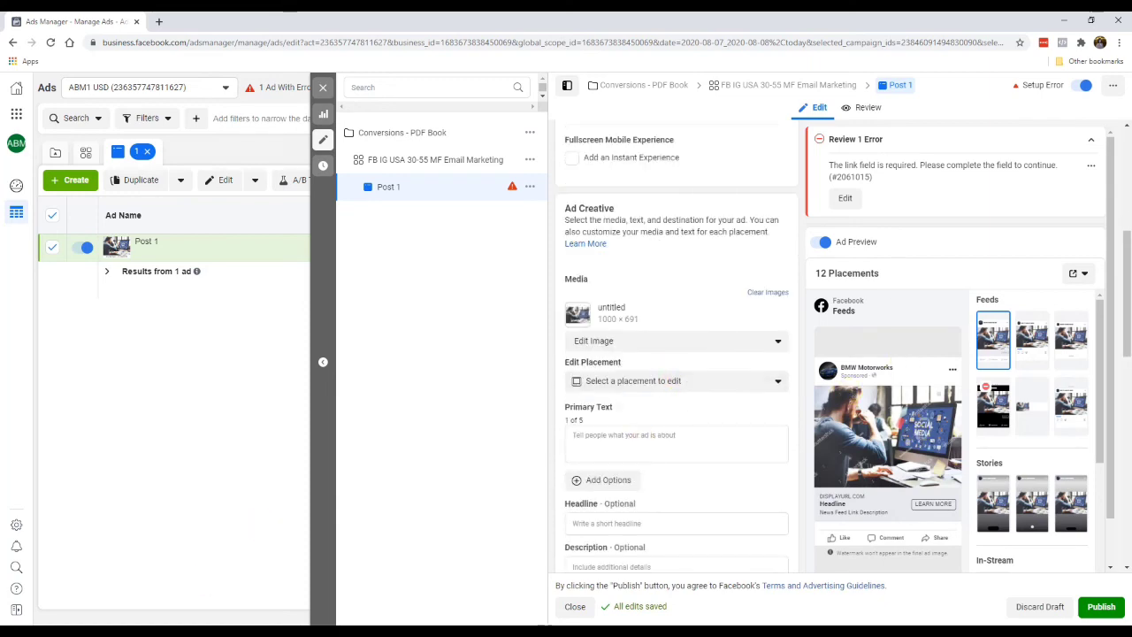
pyautogui.click(177, 632)
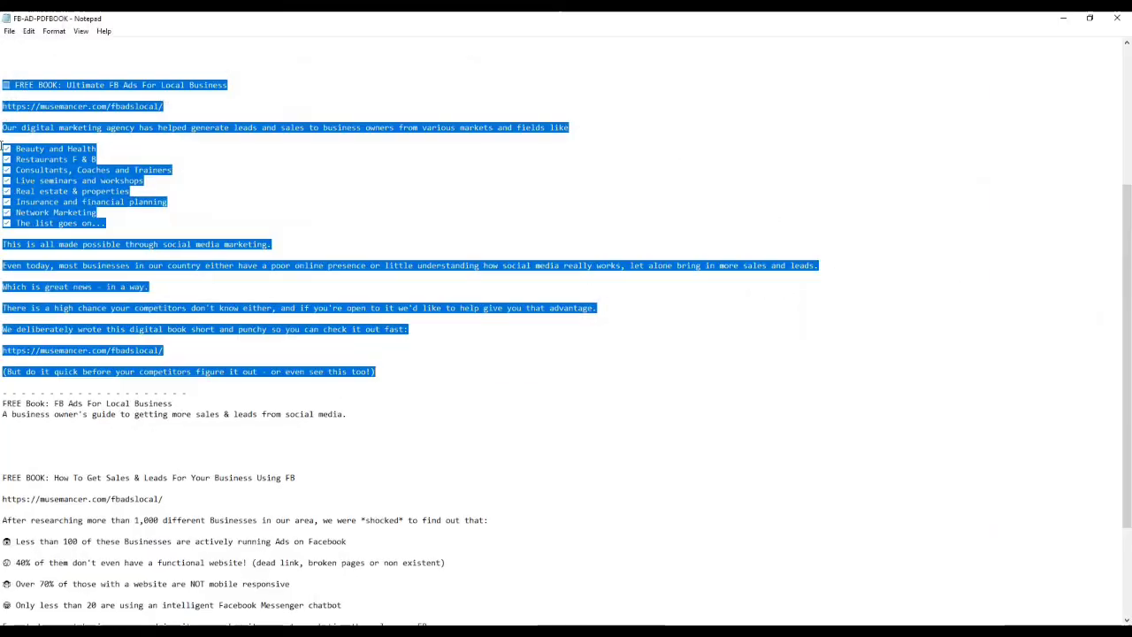
pyautogui.click(1068, 17)
pyautogui.click(695, 434)
pyautogui.hotkey('ctrl', 'v')
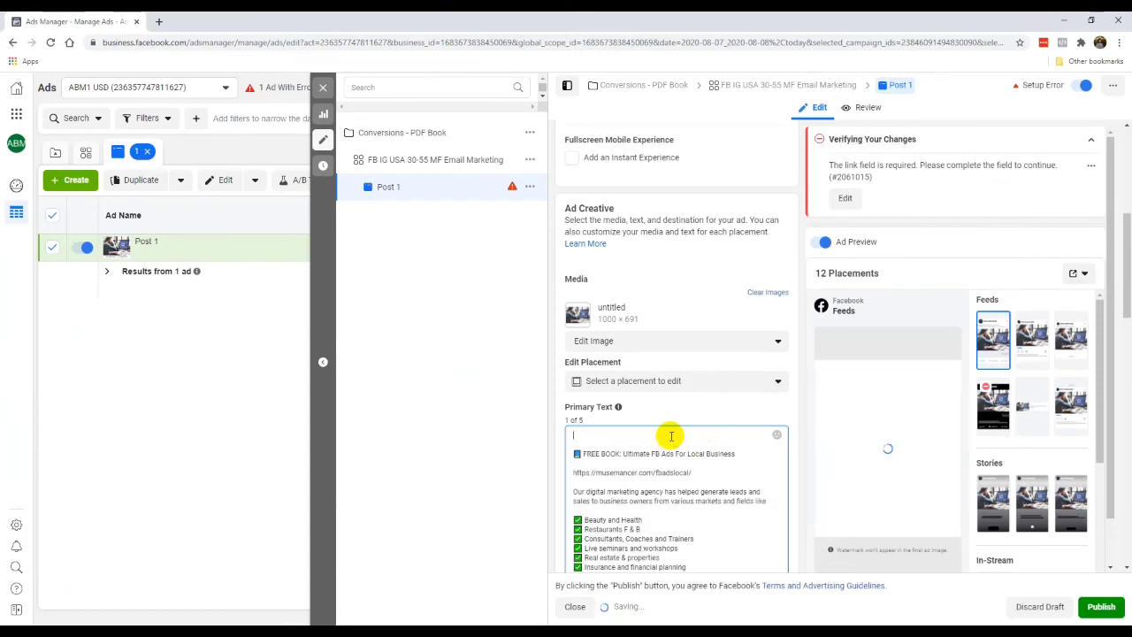
pyautogui.press('Delete')
pyautogui.press('Delete')
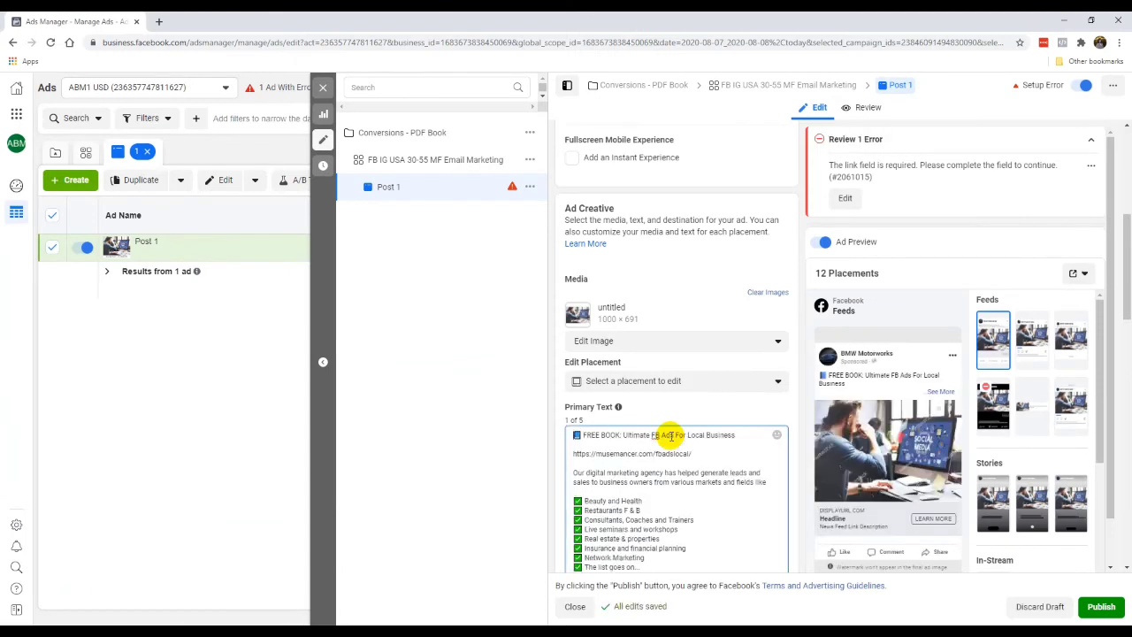
pyautogui.moveTo(702, 458); pyautogui.dragTo(598, 454)
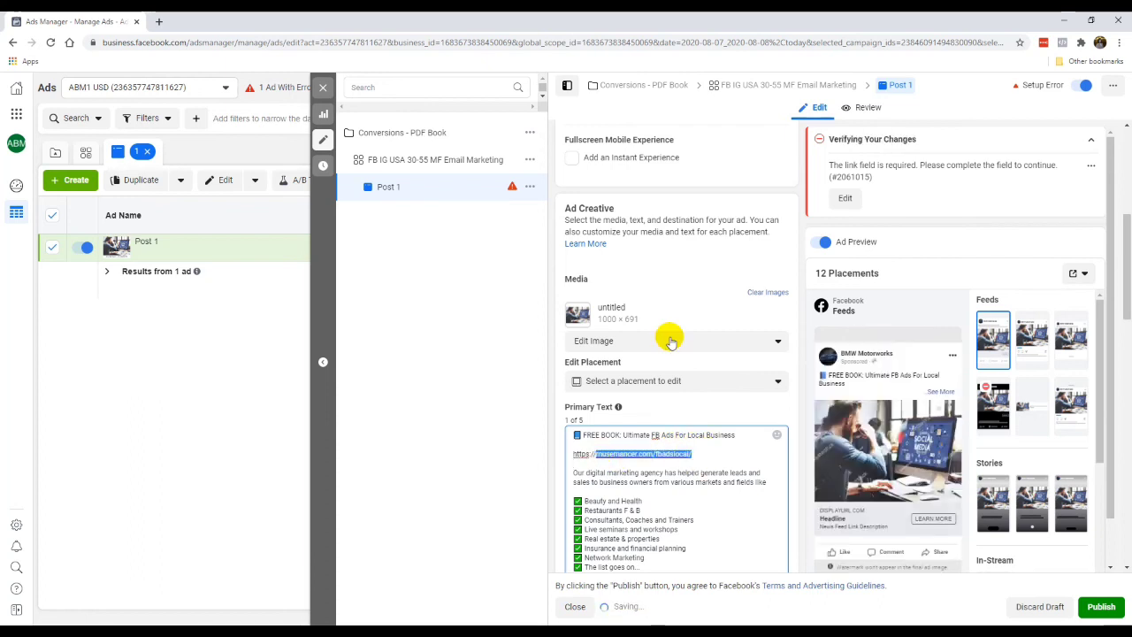
pyautogui.write('domainname')
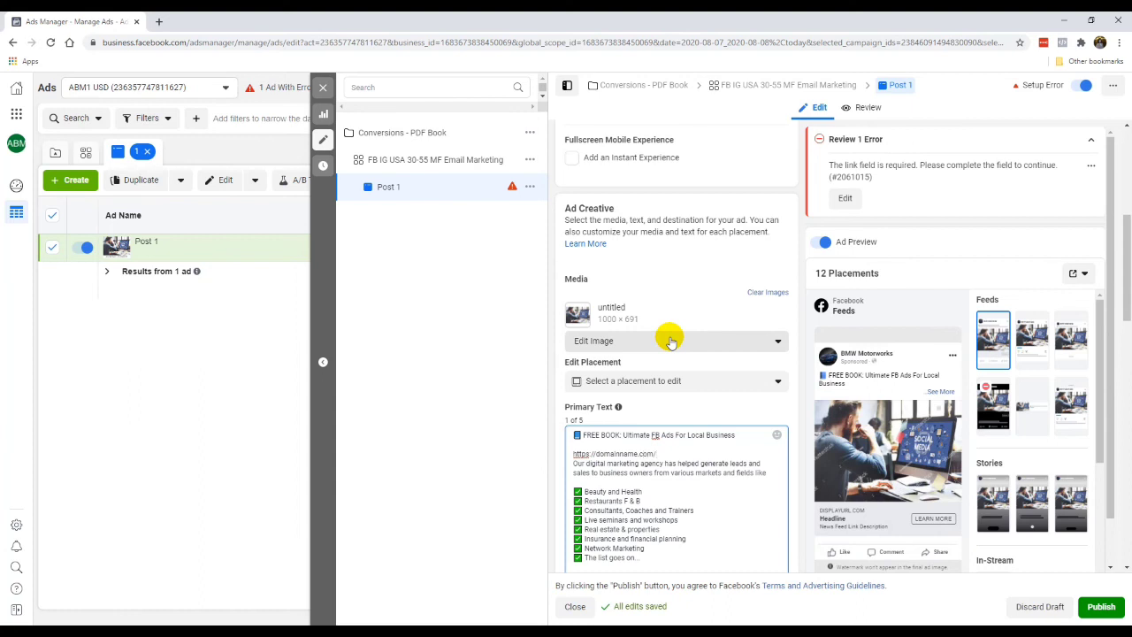
pyautogui.write('.com/freebook')
pyautogui.press('BackSpace')
pyautogui.press('BackSpace')
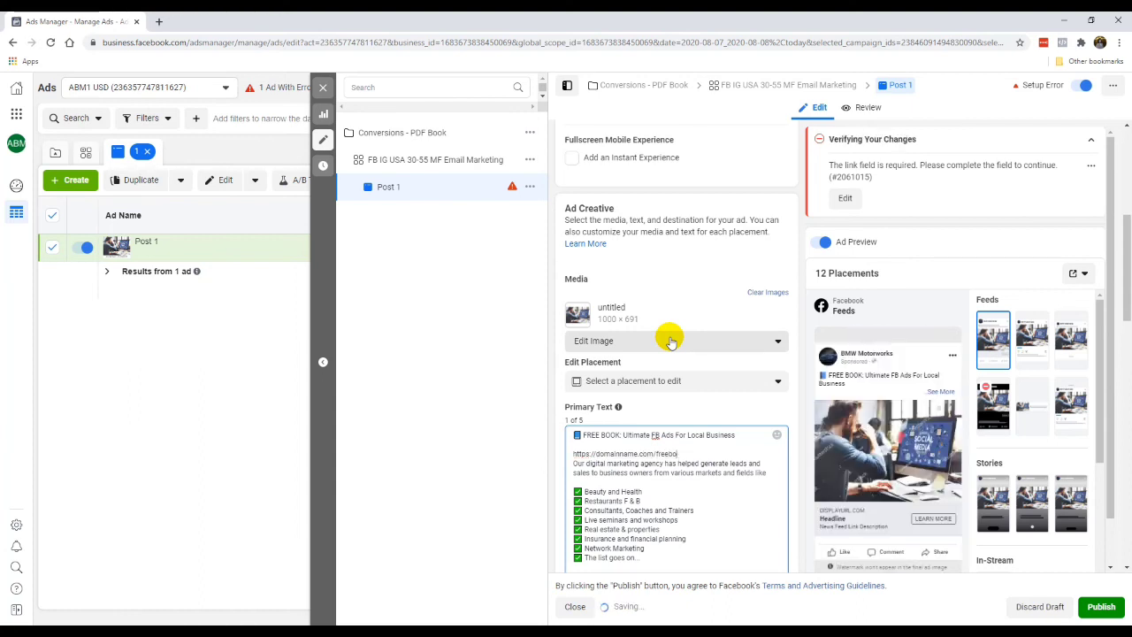
pyautogui.write('k/')
pyautogui.press('Return')
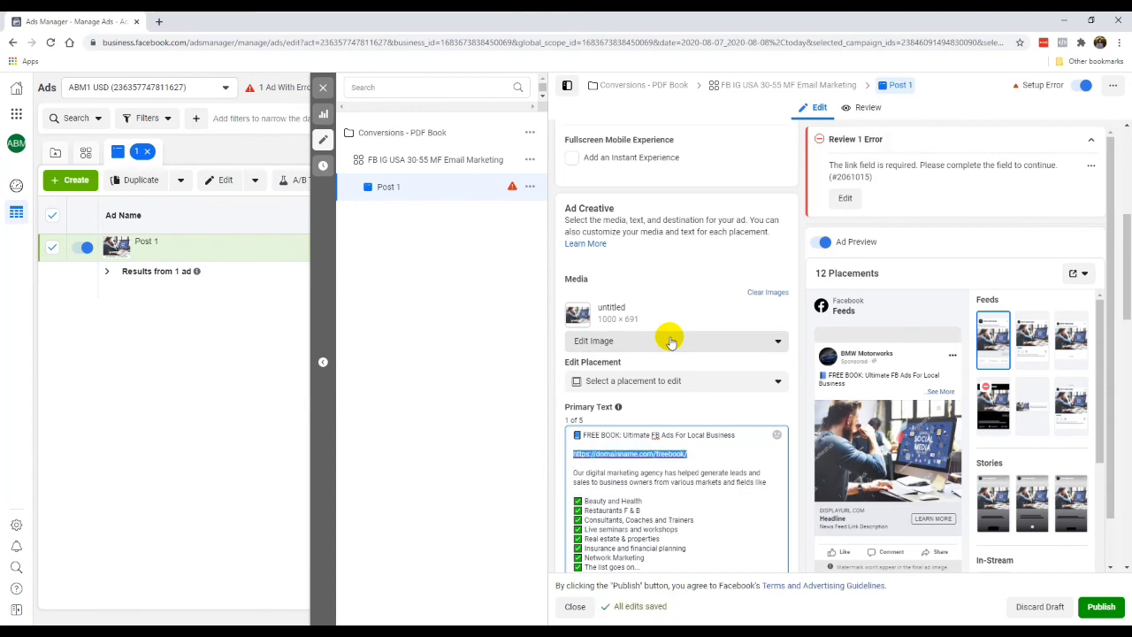
pyautogui.scroll(-5, 670, 468)
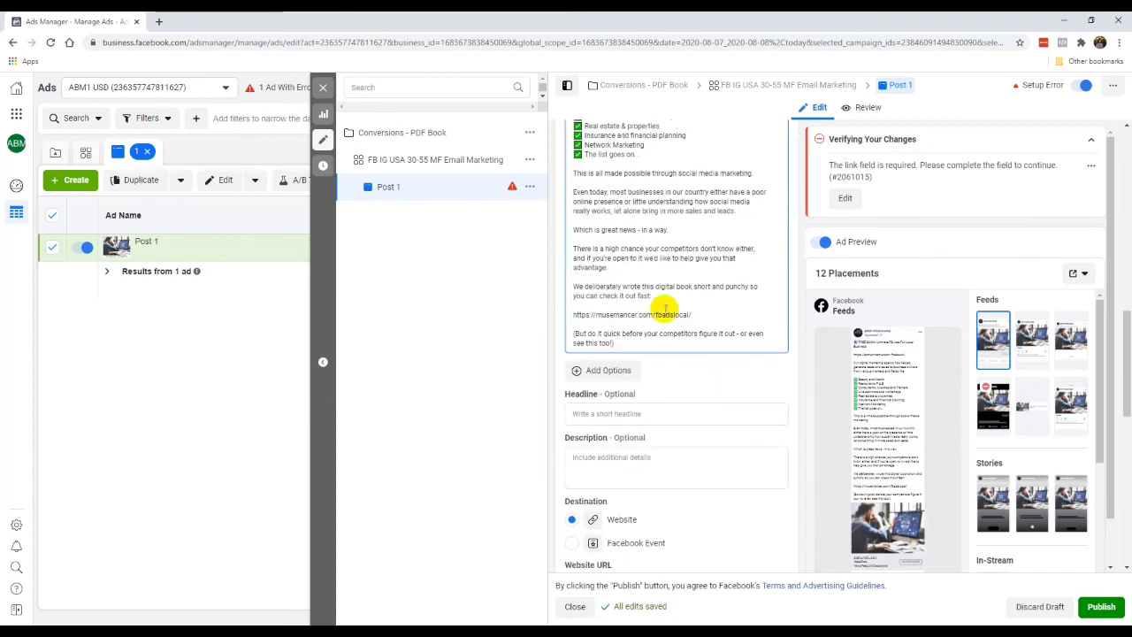
pyautogui.moveTo(693, 314); pyautogui.dragTo(670, 315)
pyautogui.moveTo(542, 320); pyautogui.dragTo(541, 314)
pyautogui.write('https://domainname.com/freebook/')
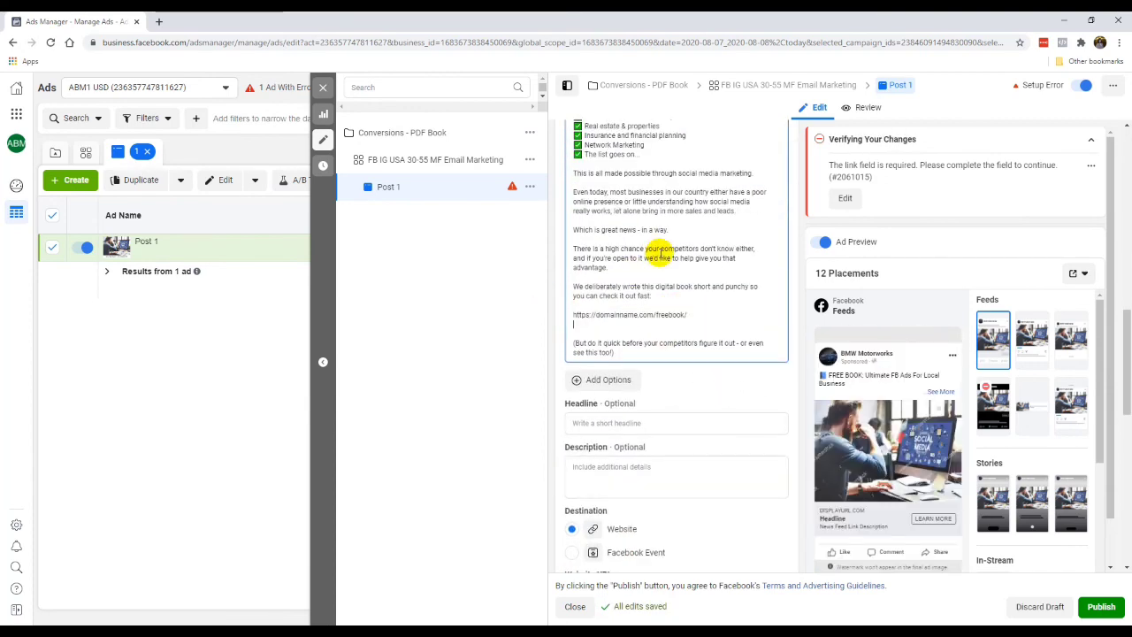
pyautogui.press('BackSpace')
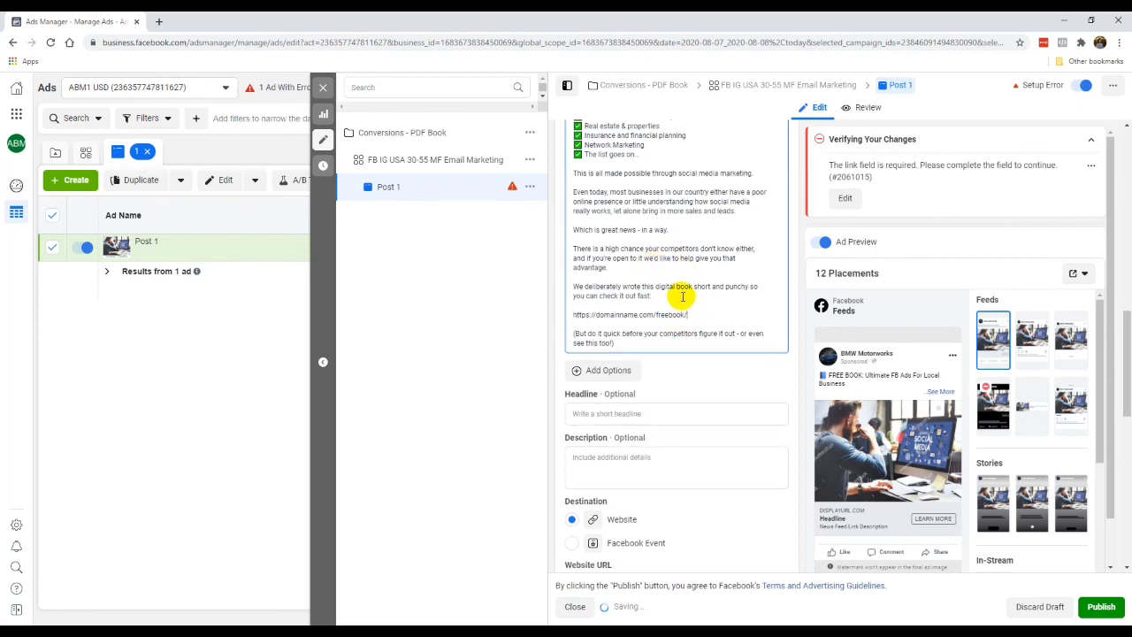
# Review the full Primary Text, including its links and the checklist of business fields.
pyautogui.scroll(2, 710, 298)
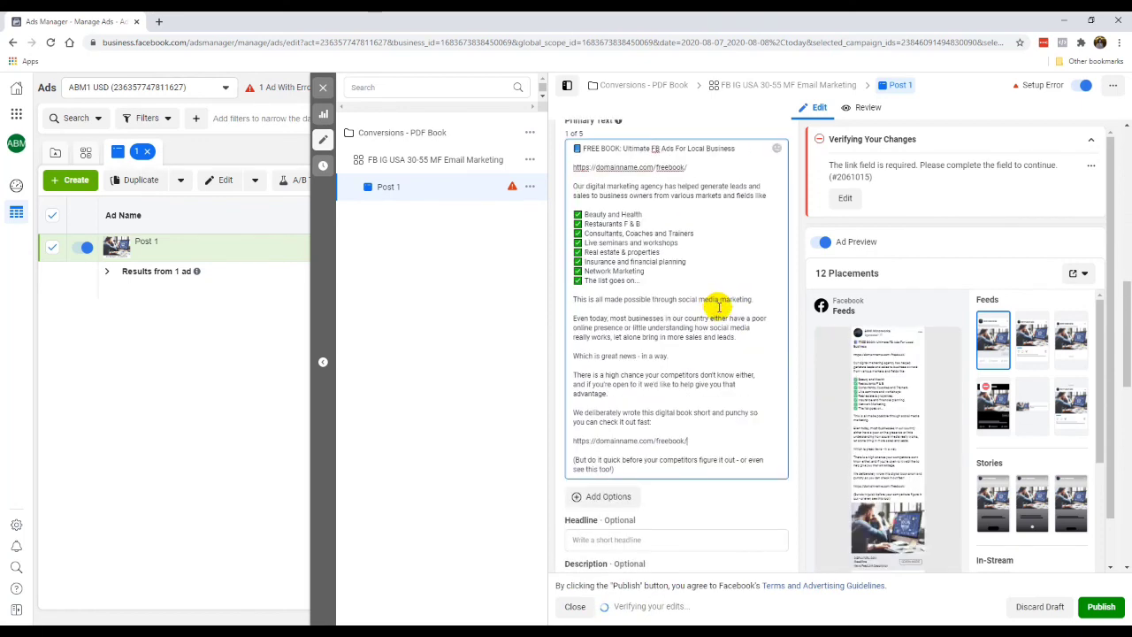
pyautogui.scroll(2, 870, 324)
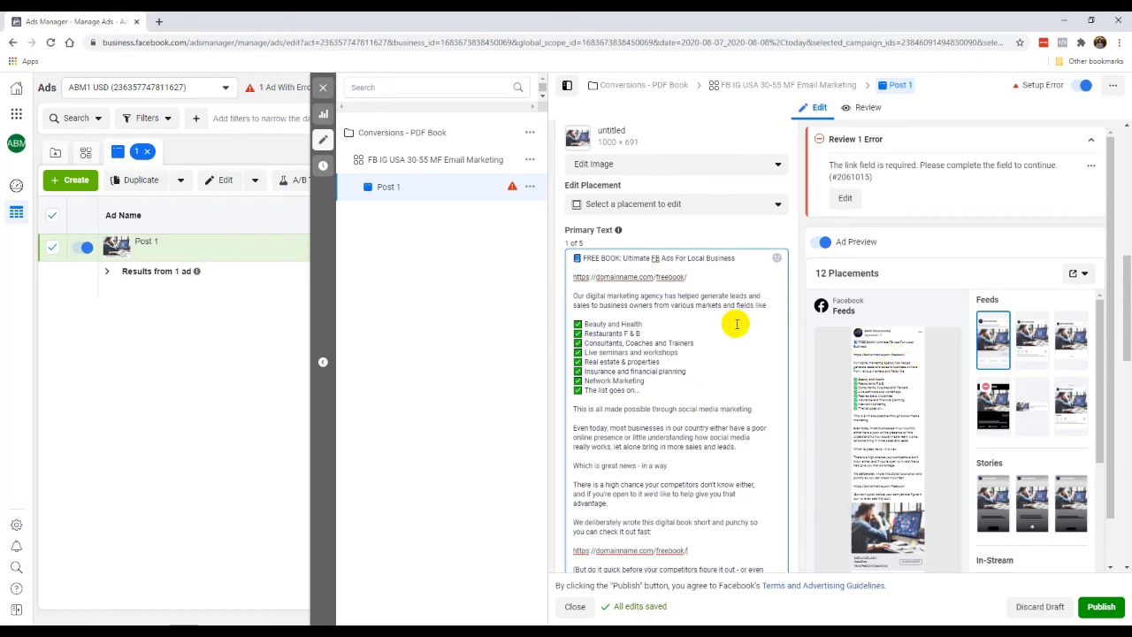
pyautogui.scroll(-3, 570, 334)
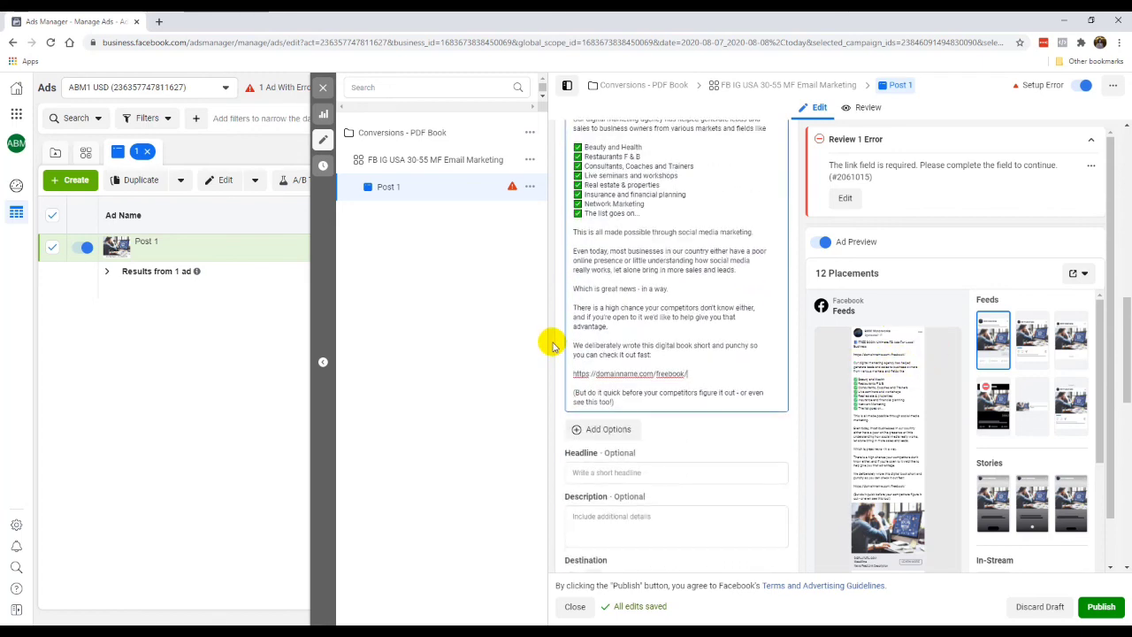
pyautogui.scroll(3, 654, 235)
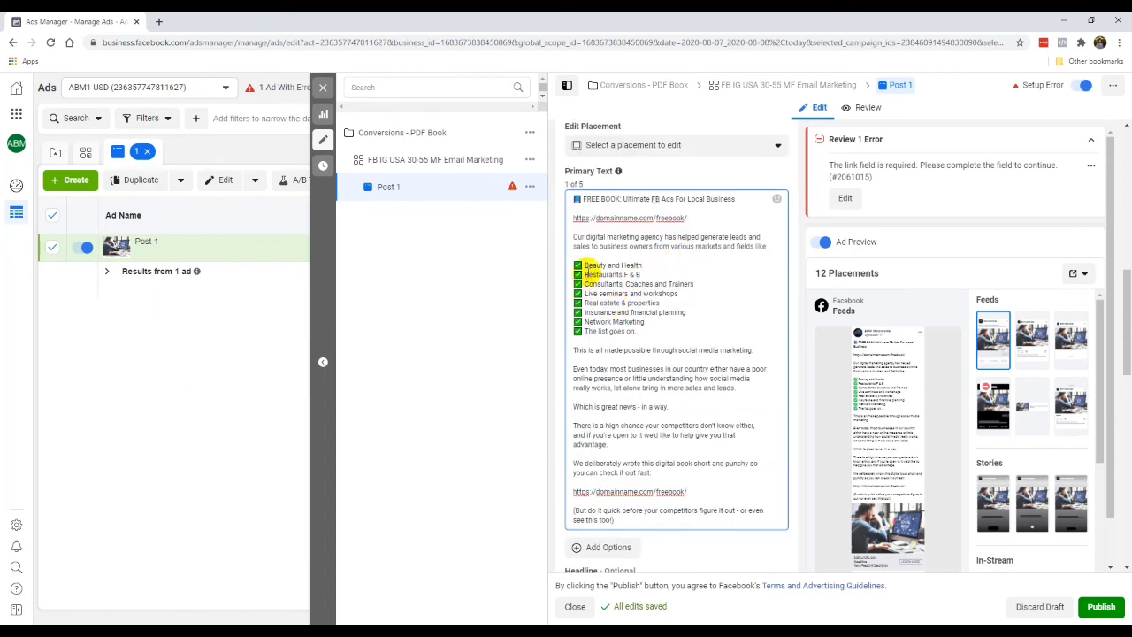
pyautogui.click(626, 310)
pyautogui.click(625, 283)
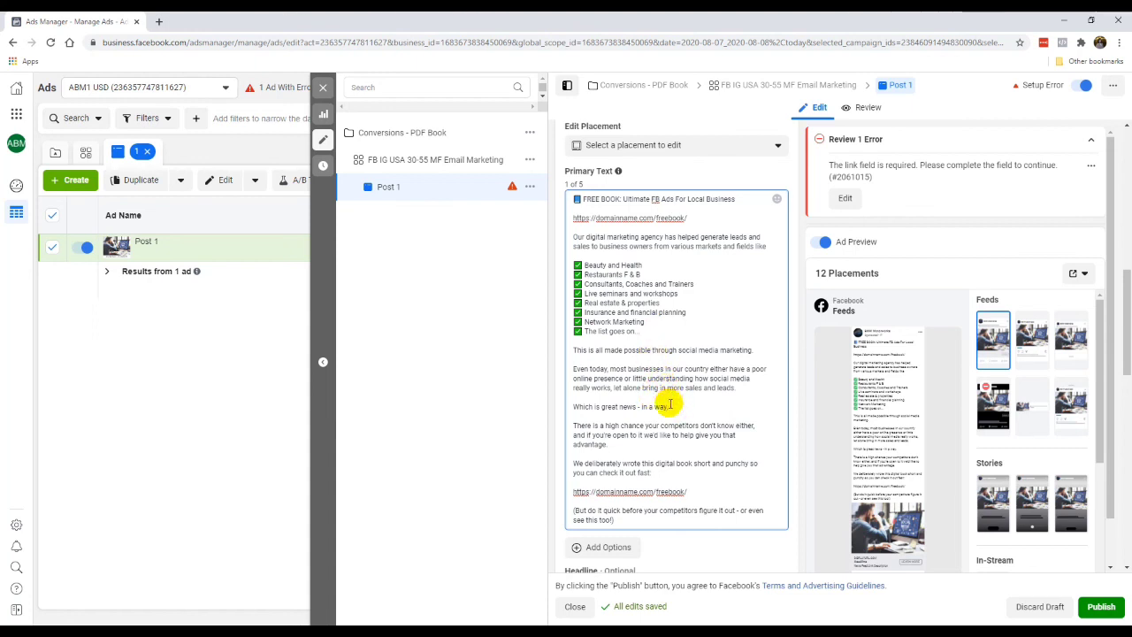
# Copy "FREE Book: FB Ads For Local Business" from the FB-AD-PDFBOOK notes into the ad's Headline.
pyautogui.scroll(-2, 654, 399)
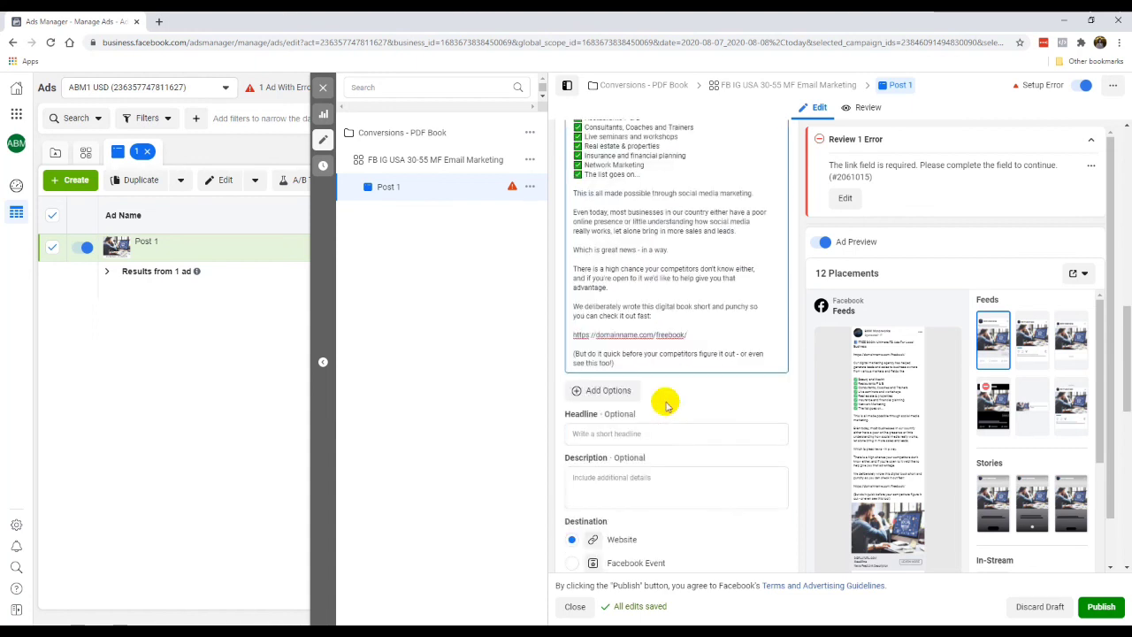
pyautogui.click(682, 411)
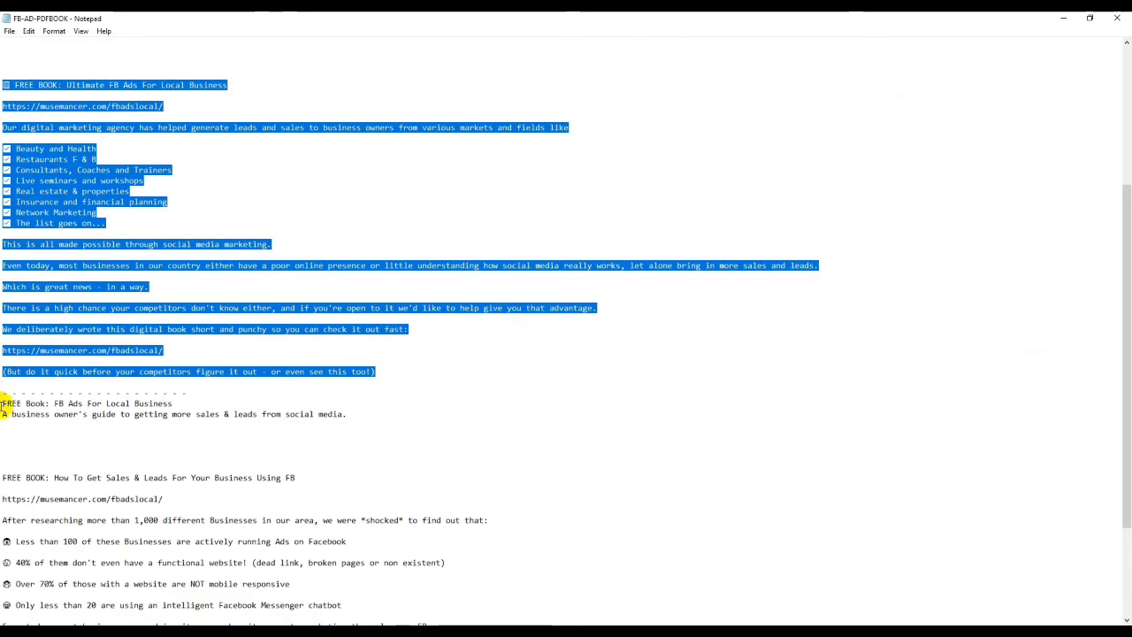
pyautogui.moveTo(3, 403); pyautogui.dragTo(175, 404)
pyautogui.hotkey('ctrl', 'c')
pyautogui.click(1118, 18)
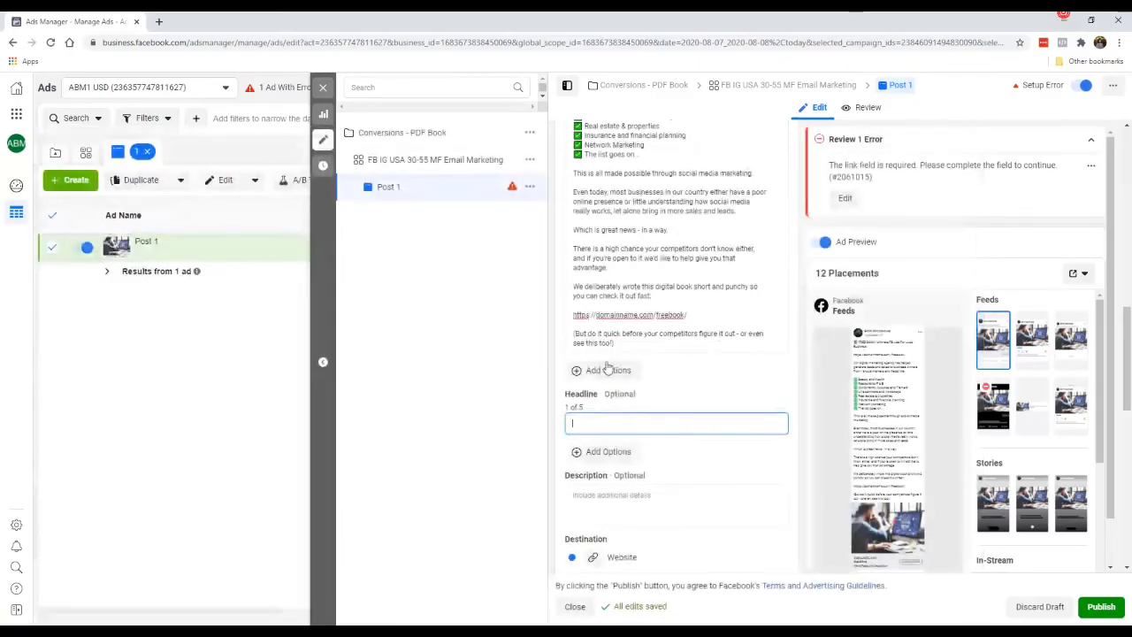
pyautogui.hotkey('ctrl', 'v')
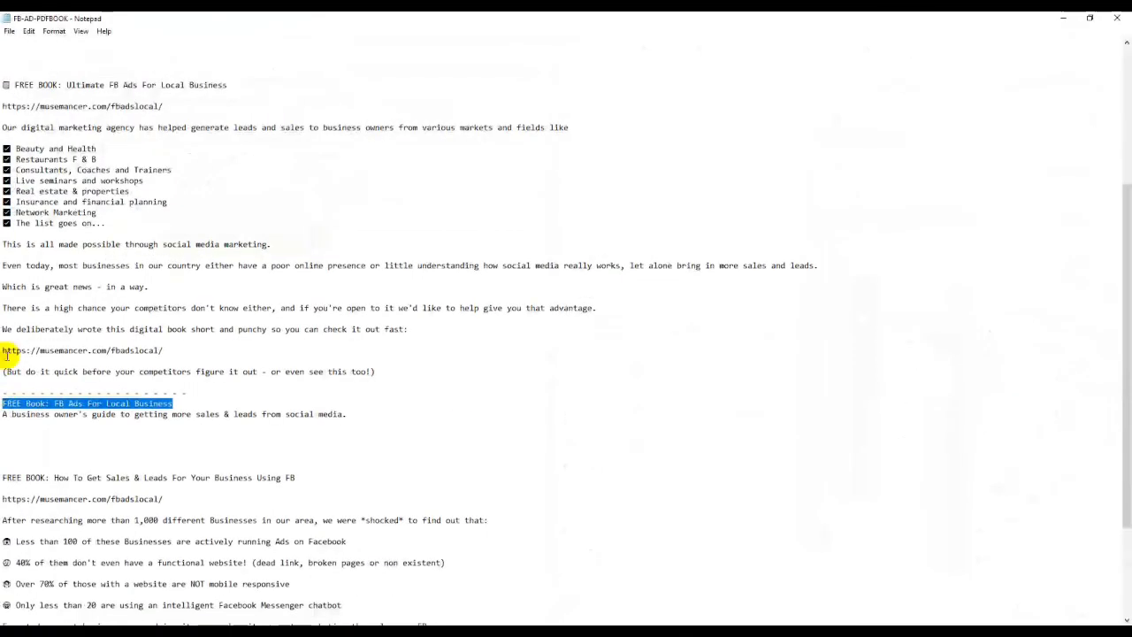
# Copy "A business owner's guide to getting more sales & leads from social media." from the FB-AD-PDFBOOK notes into the ad's Description.
pyautogui.click(3, 413)
pyautogui.keyDown('shift'); pyautogui.click(359, 413); pyautogui.keyUp('shift')
pyautogui.hotkey('ctrl', 'c')
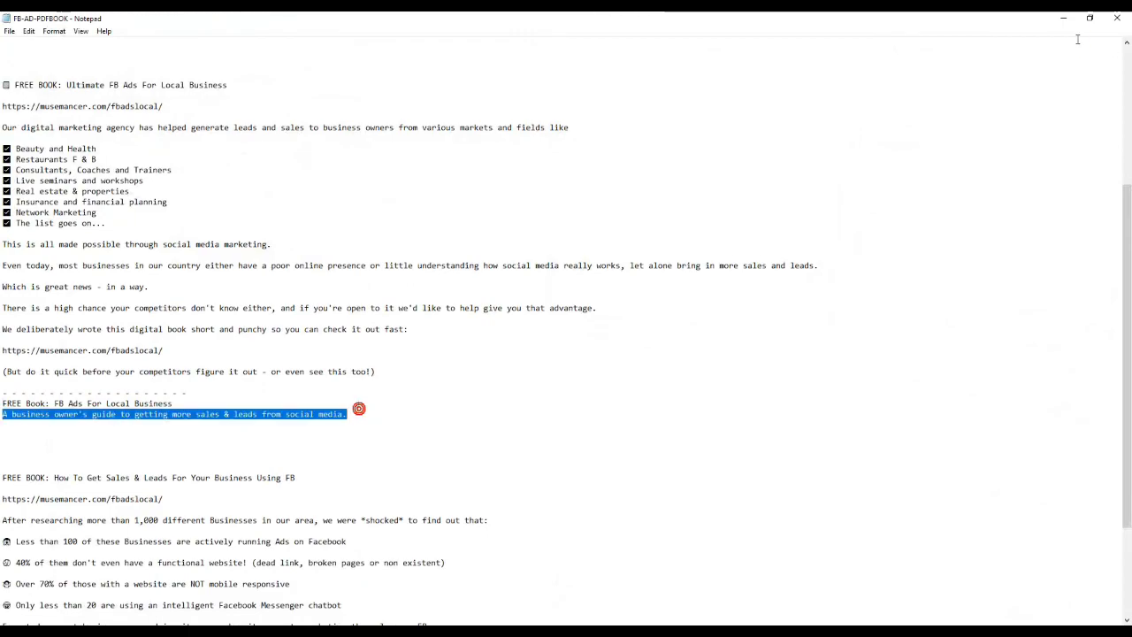
pyautogui.click(1063, 18)
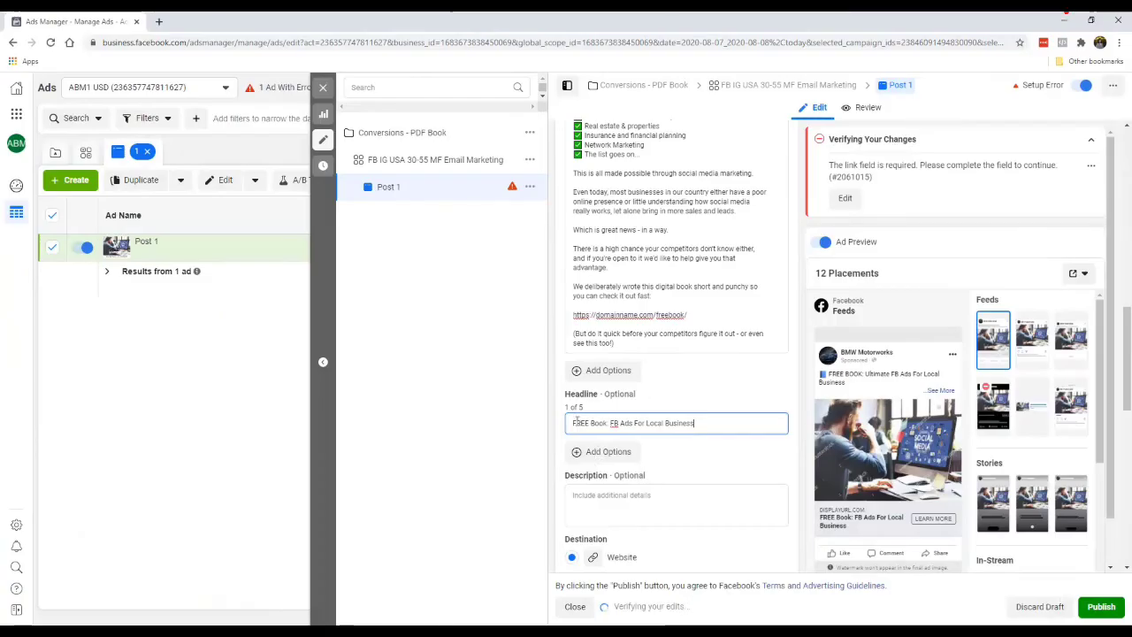
pyautogui.click(605, 497)
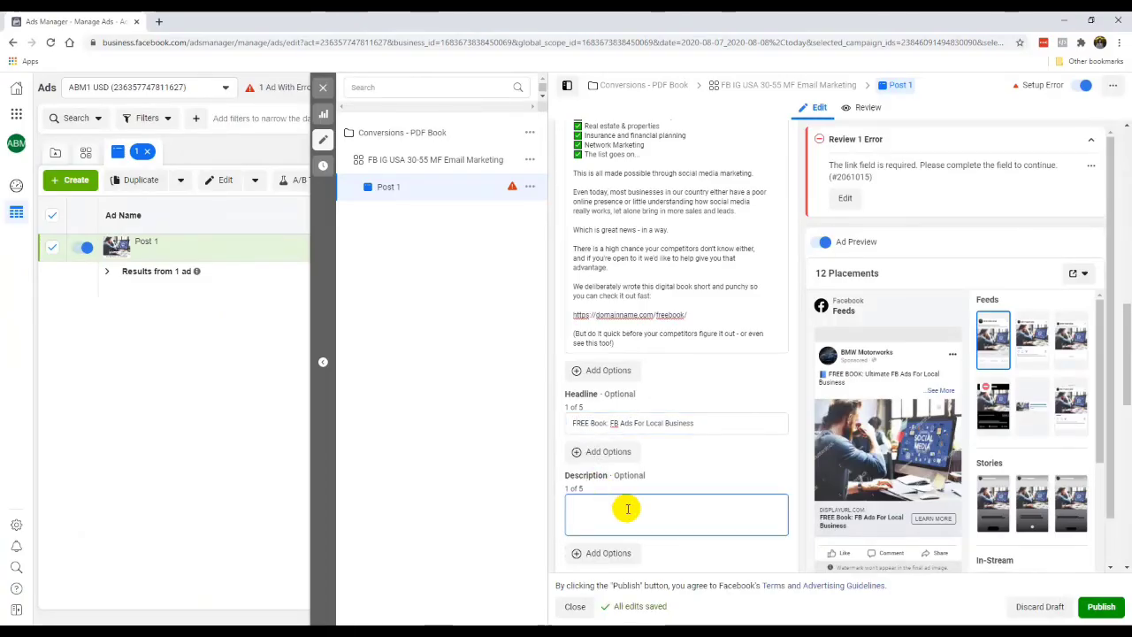
pyautogui.rightClick(627, 508)
pyautogui.click(684, 412)
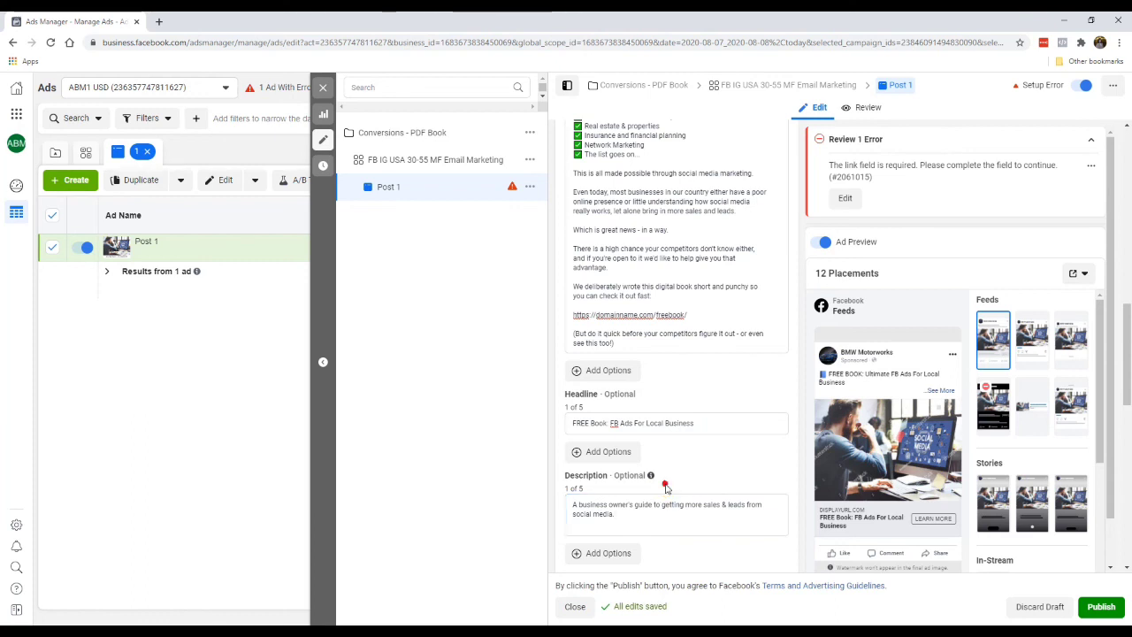
pyautogui.scroll(-1, 654, 519)
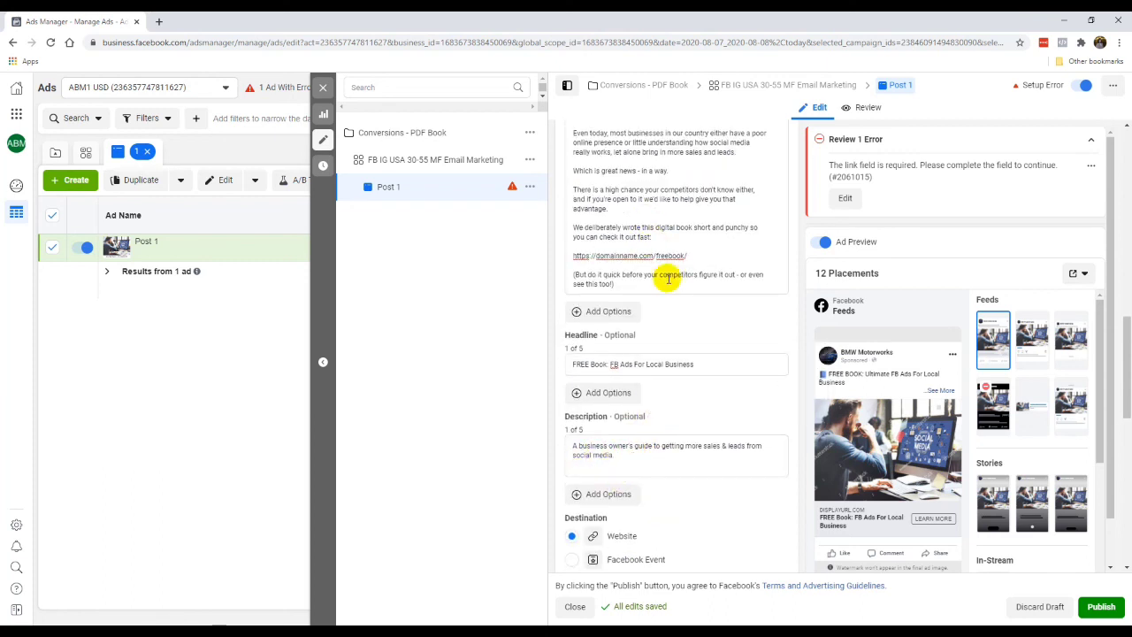
pyautogui.moveTo(688, 256); pyautogui.dragTo(567, 256)
pyautogui.hotkey('ctrl', 'c')
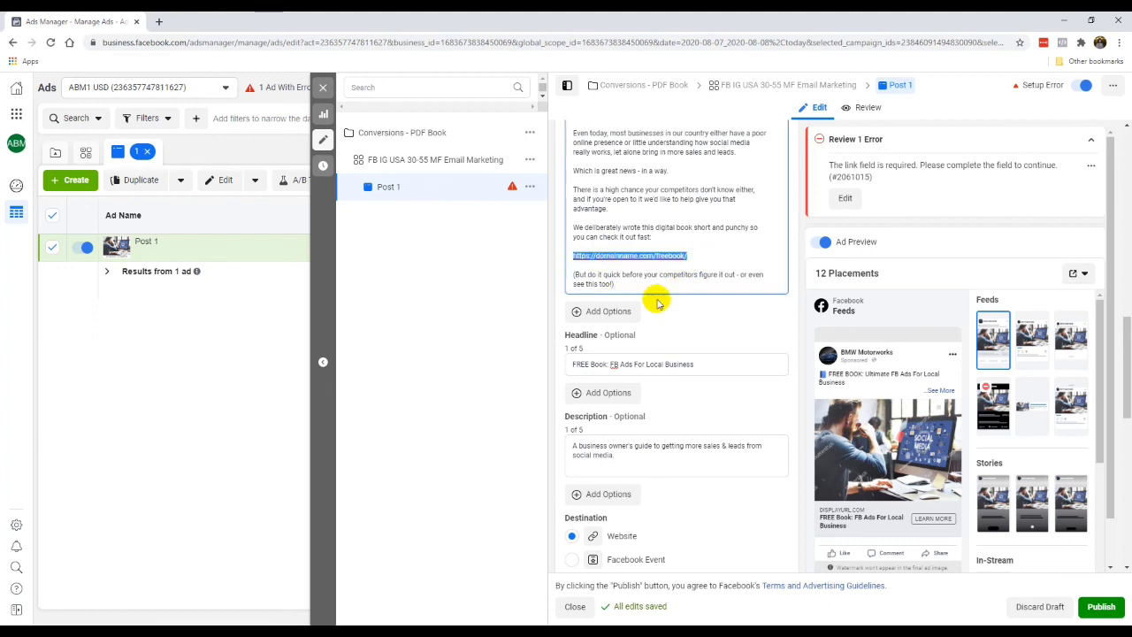
pyautogui.scroll(-2, 696, 451)
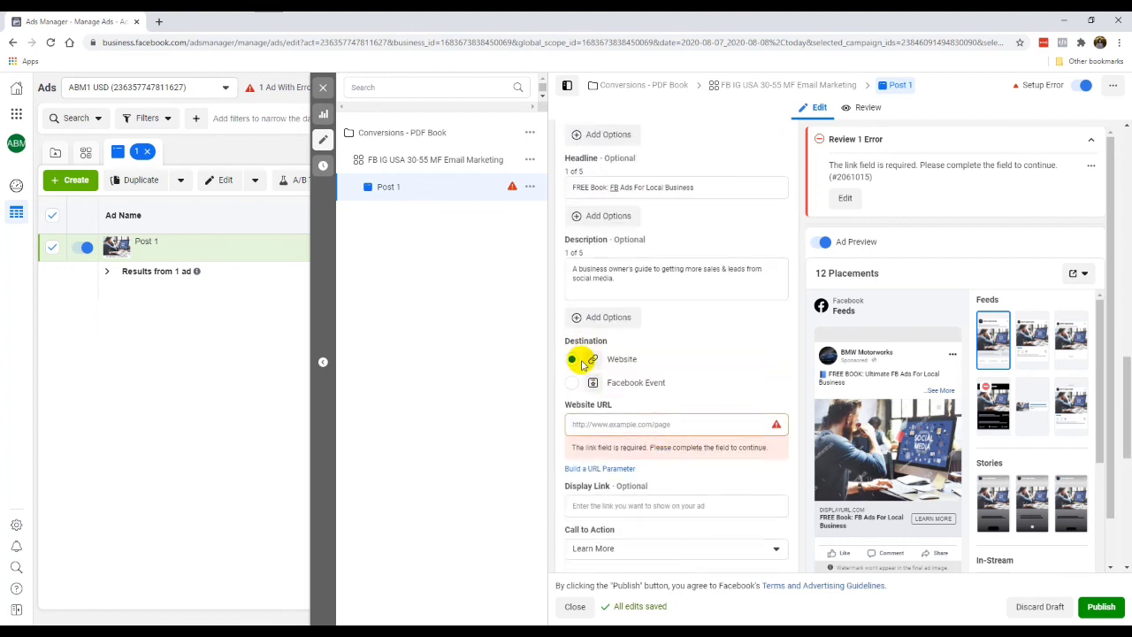
pyautogui.click(605, 424)
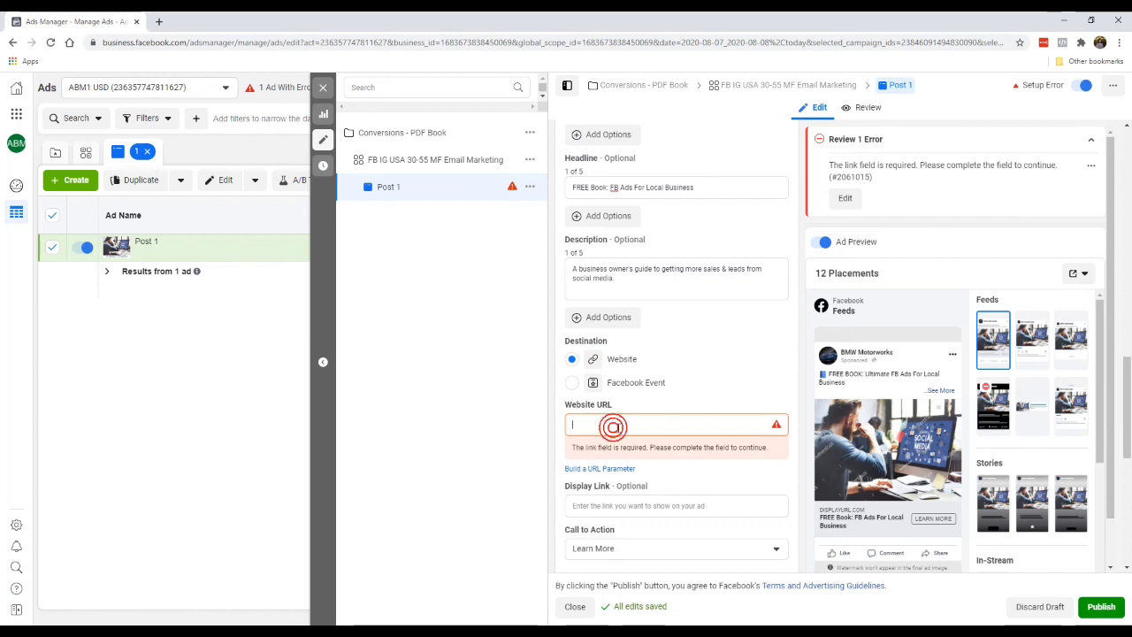
pyautogui.hotkey('ctrl', 'v')
pyautogui.click(672, 472)
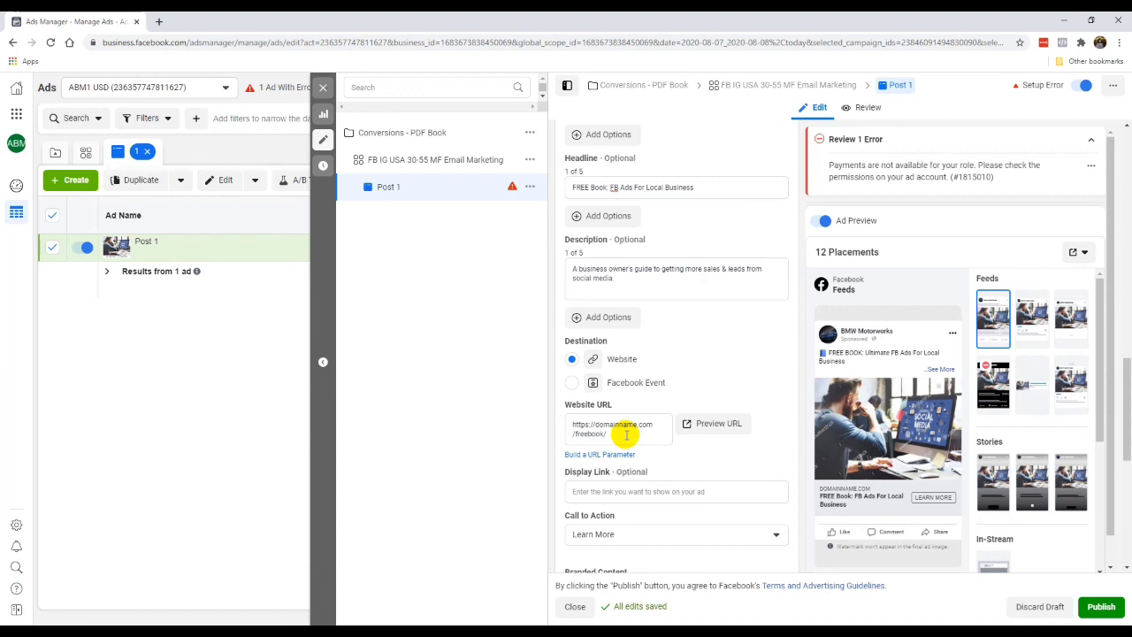
pyautogui.click(667, 493)
pyautogui.hotkey('ctrl', 'v')
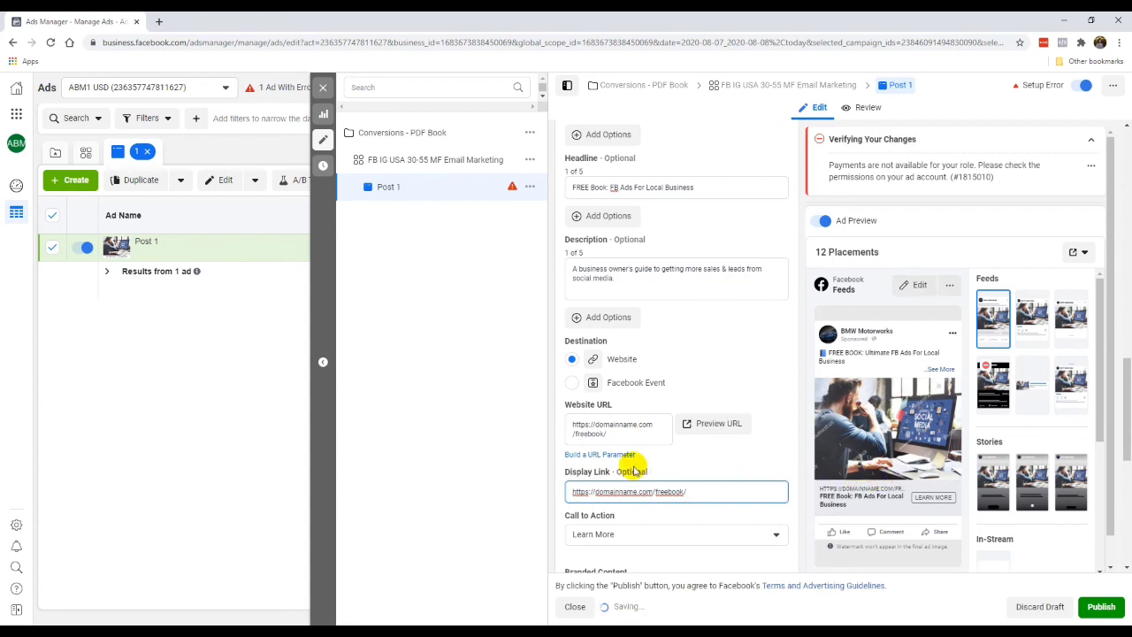
pyautogui.moveTo(597, 492); pyautogui.dragTo(556, 486)
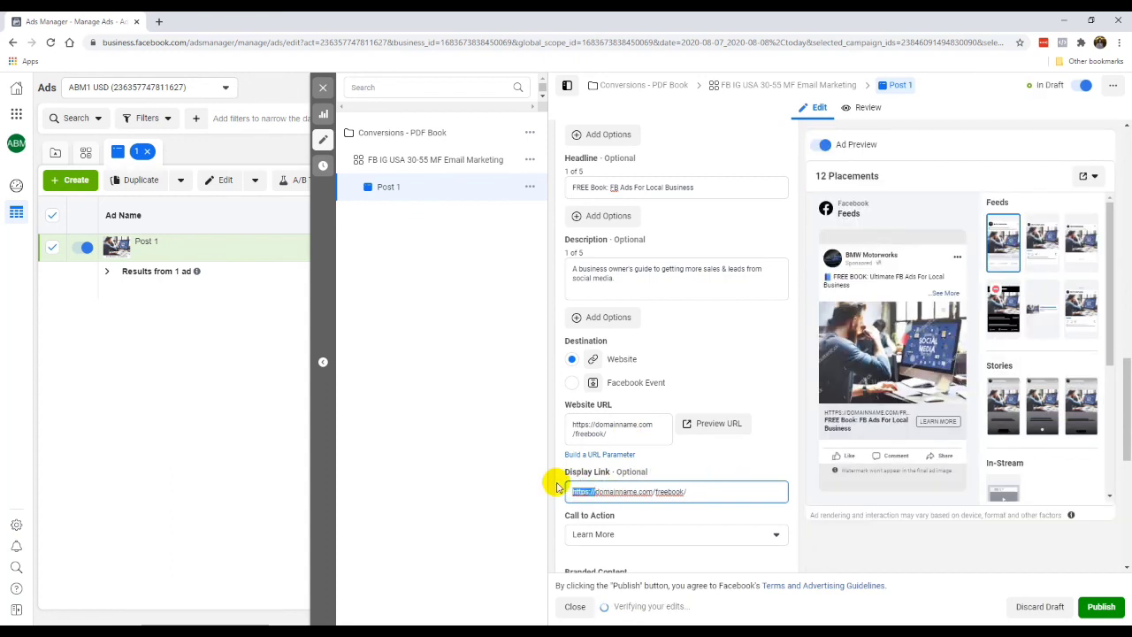
pyautogui.press('BackSpace')
pyautogui.click(560, 485)
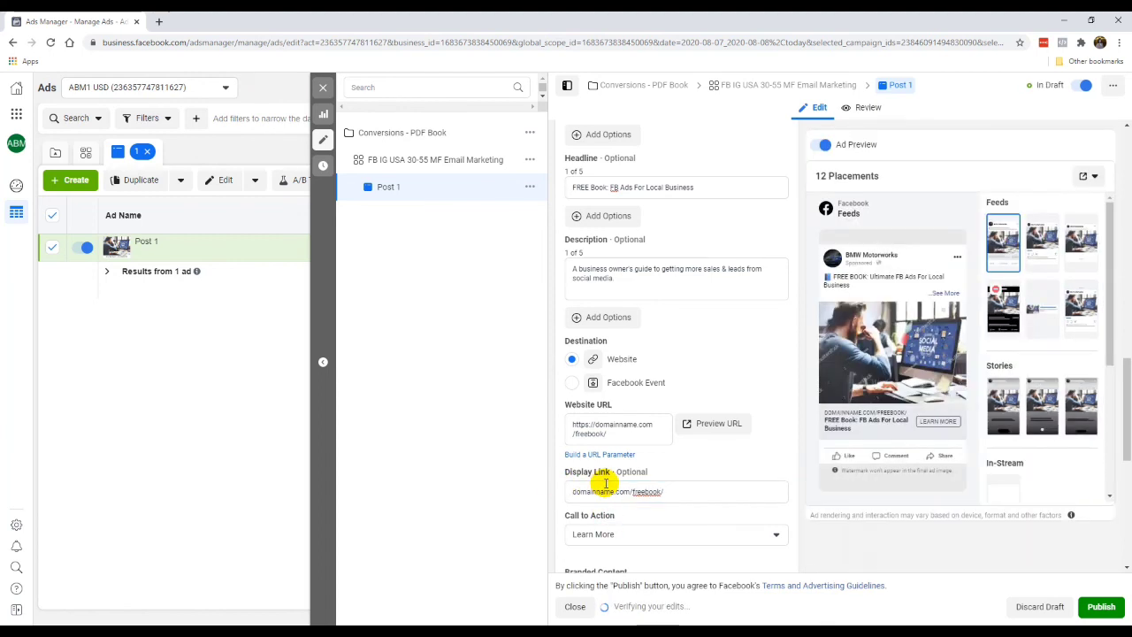
# Look through the available Call to Action options, keeping Learn More selected.
pyautogui.scroll(-2, 602, 467)
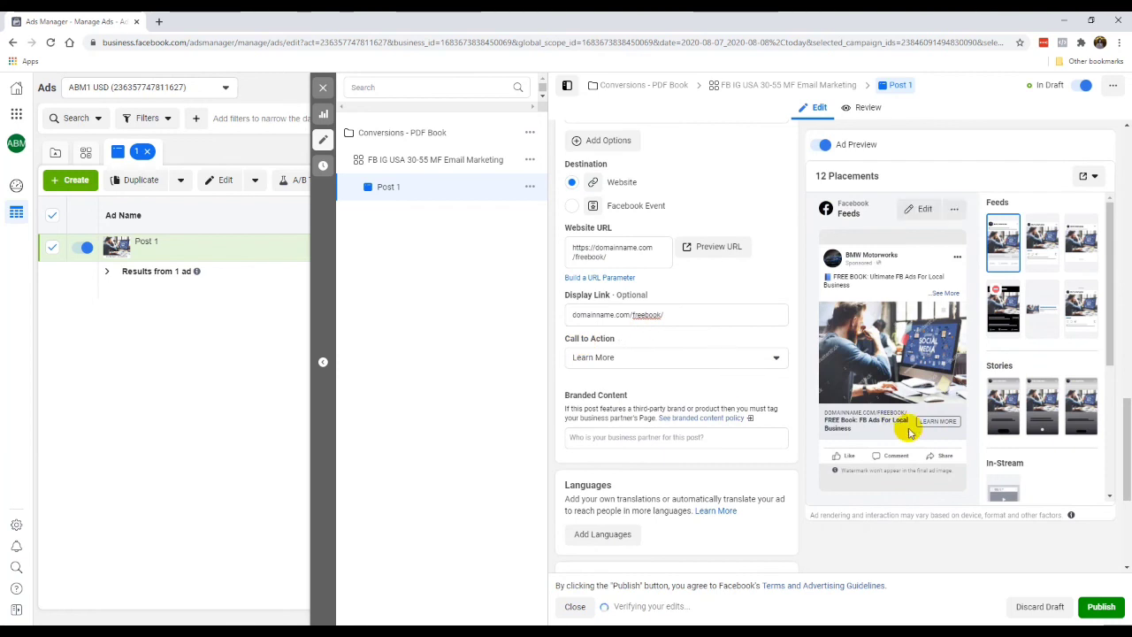
pyautogui.click(661, 358)
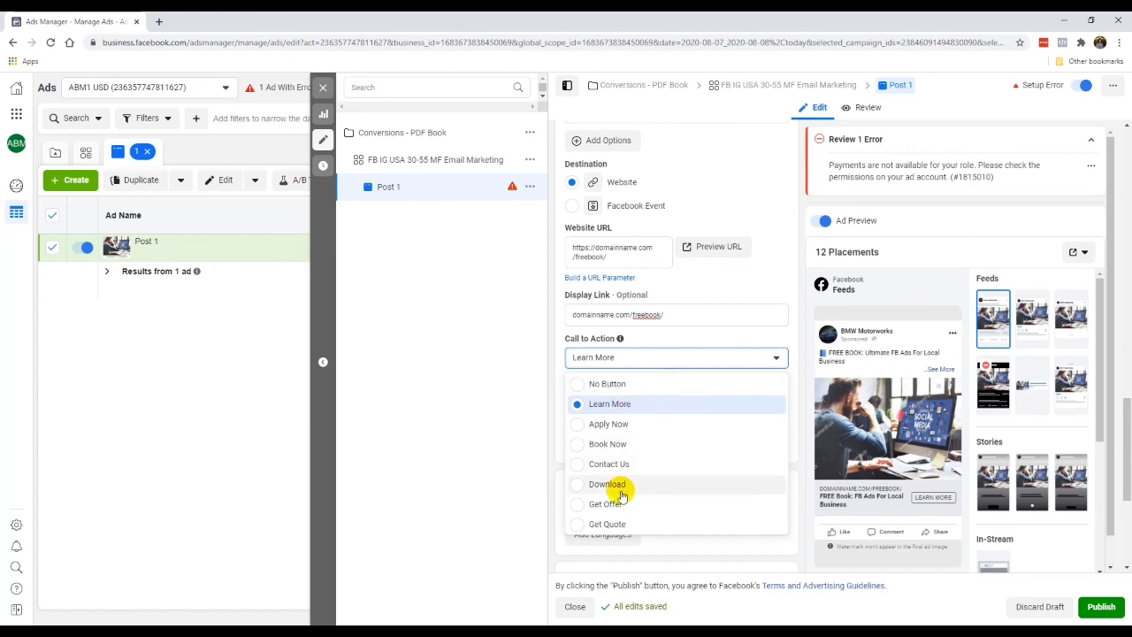
pyautogui.click(561, 351)
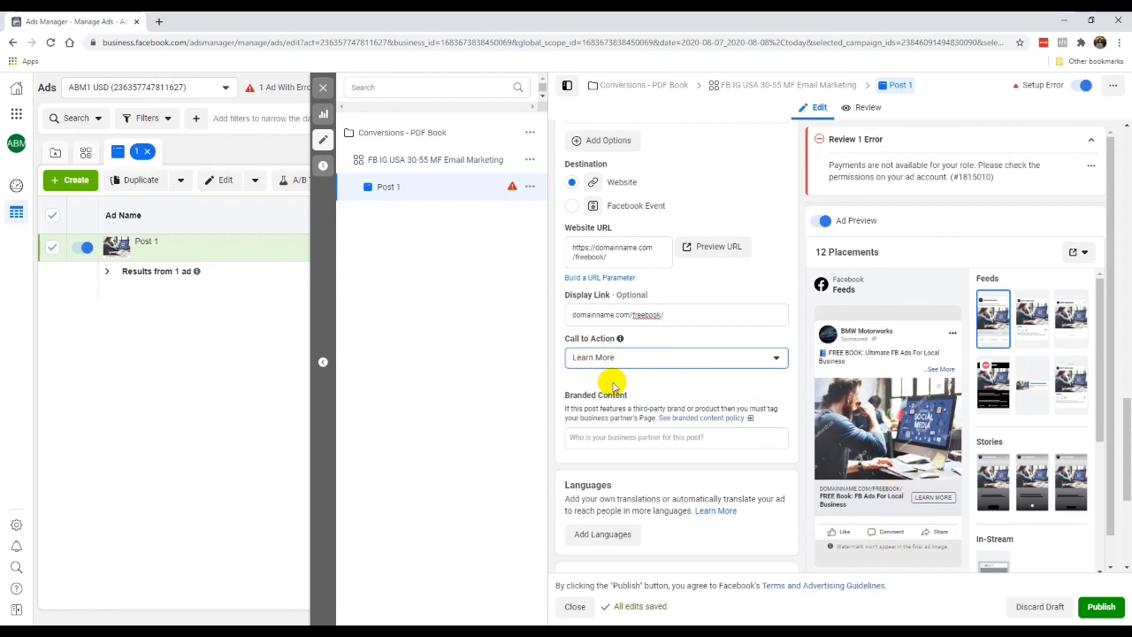
# Review the ad's Tracking settings and the details of its setup error, leaving the error details collapsed.
pyautogui.scroll(-2, 681, 429)
pyautogui.scroll(-2, 681, 429)
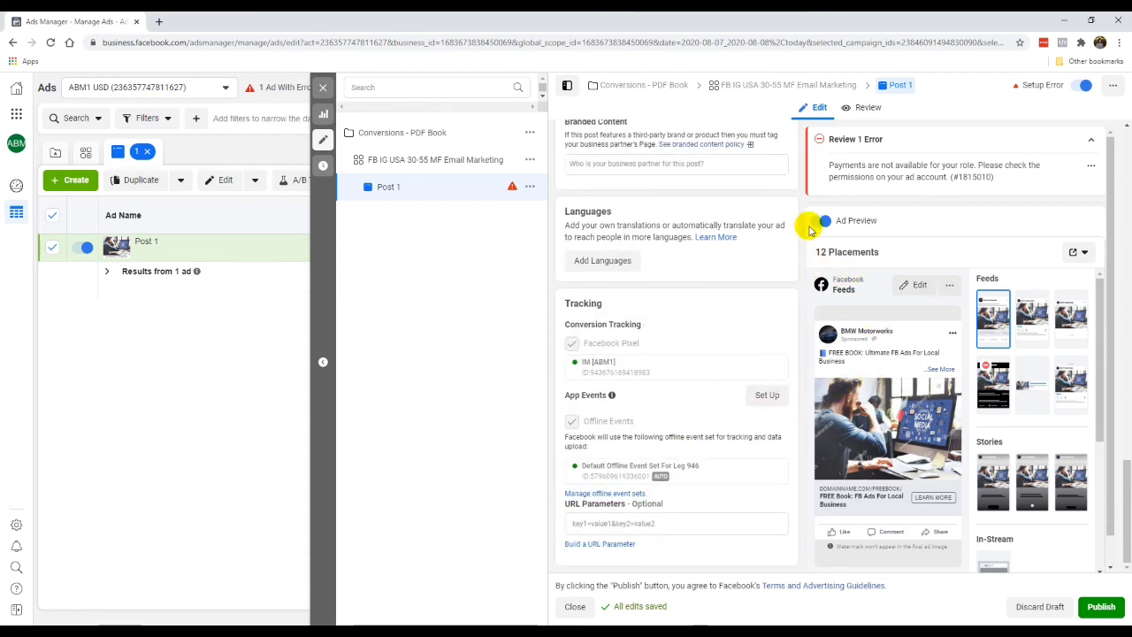
pyautogui.click(1097, 144)
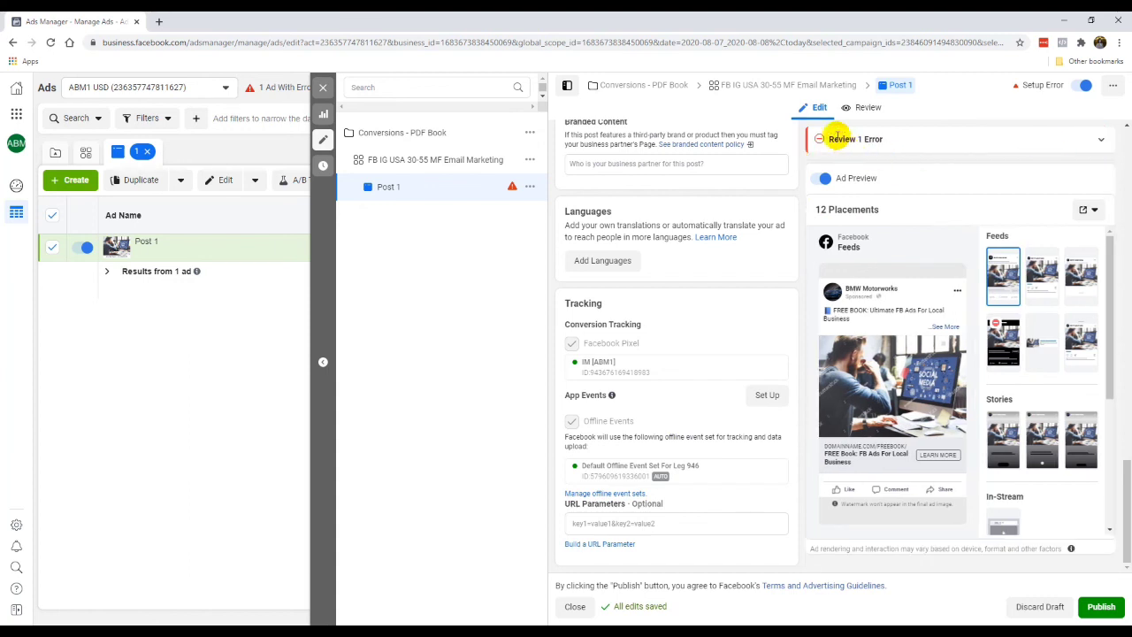
pyautogui.click(1099, 141)
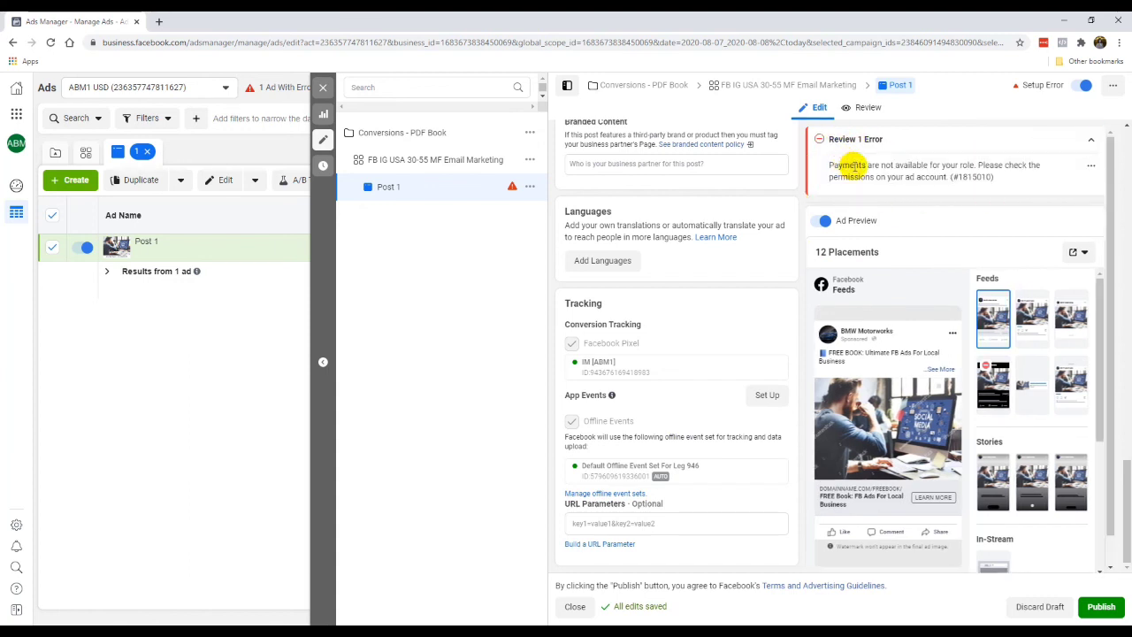
pyautogui.click(1089, 139)
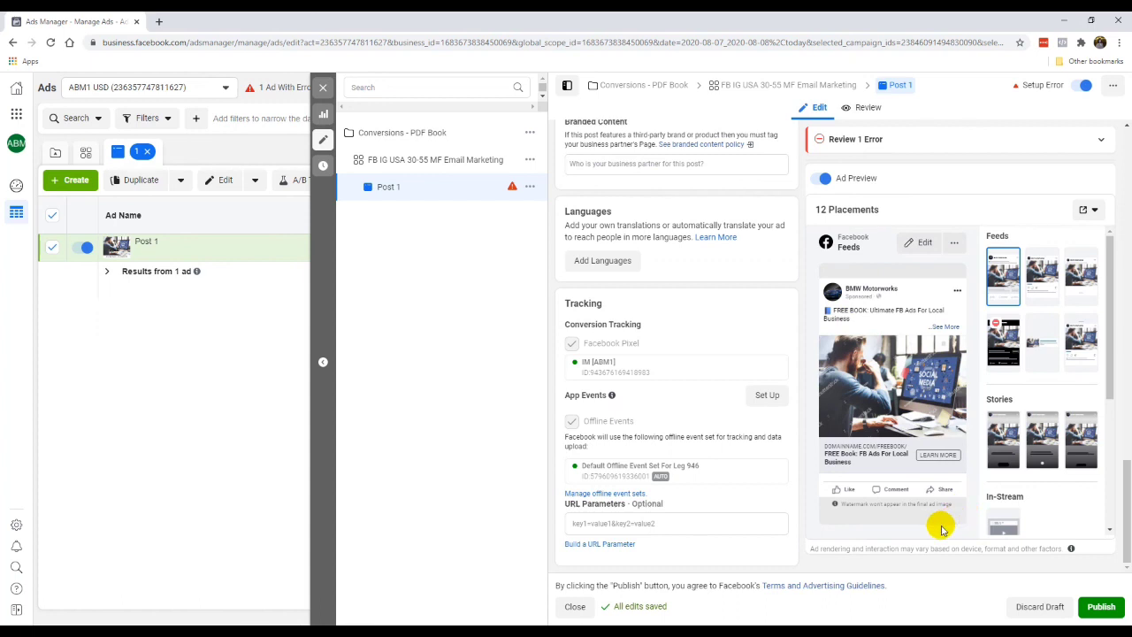
# Try to publish Post 1, and close its editor while leaving the changes as unpublished drafts.
pyautogui.click(1101, 608)
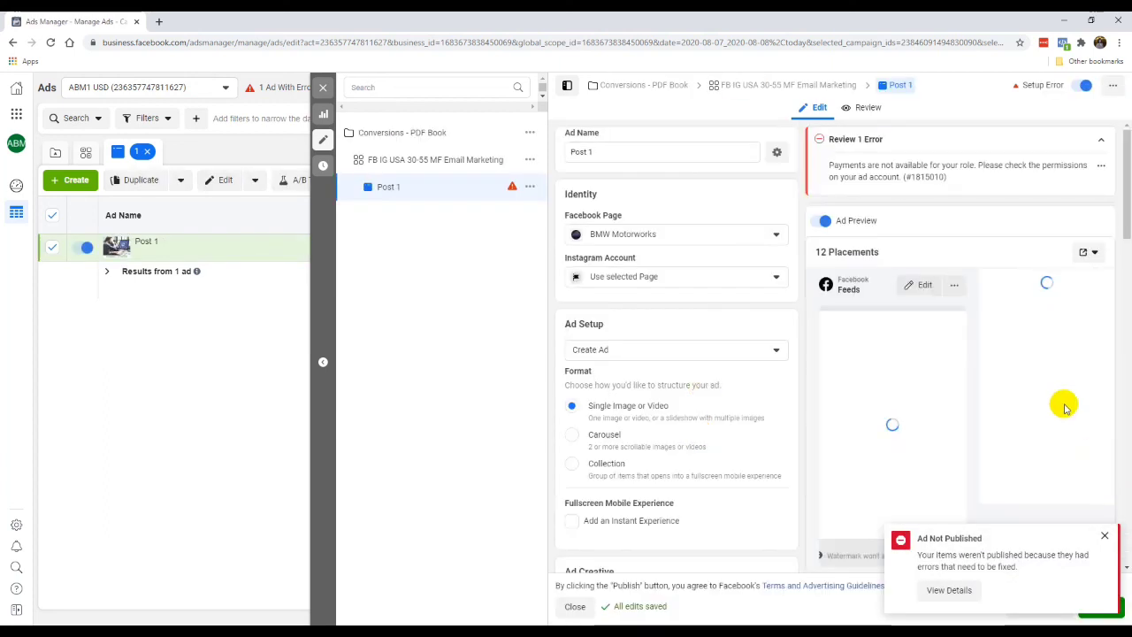
pyautogui.click(1106, 537)
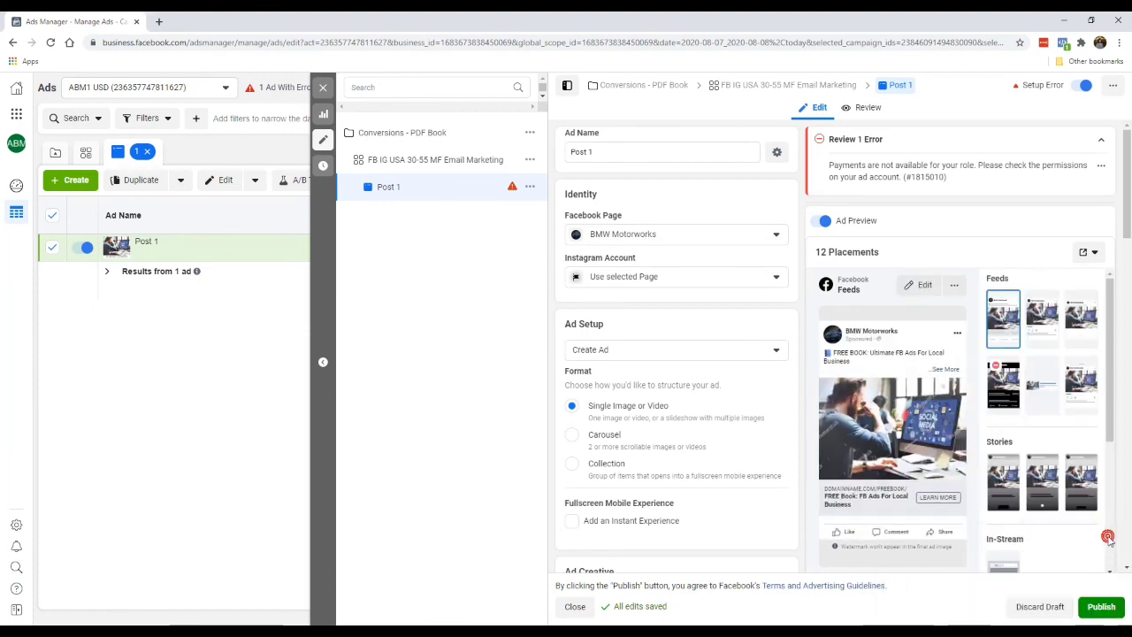
pyautogui.click(322, 92)
pyautogui.click(585, 335)
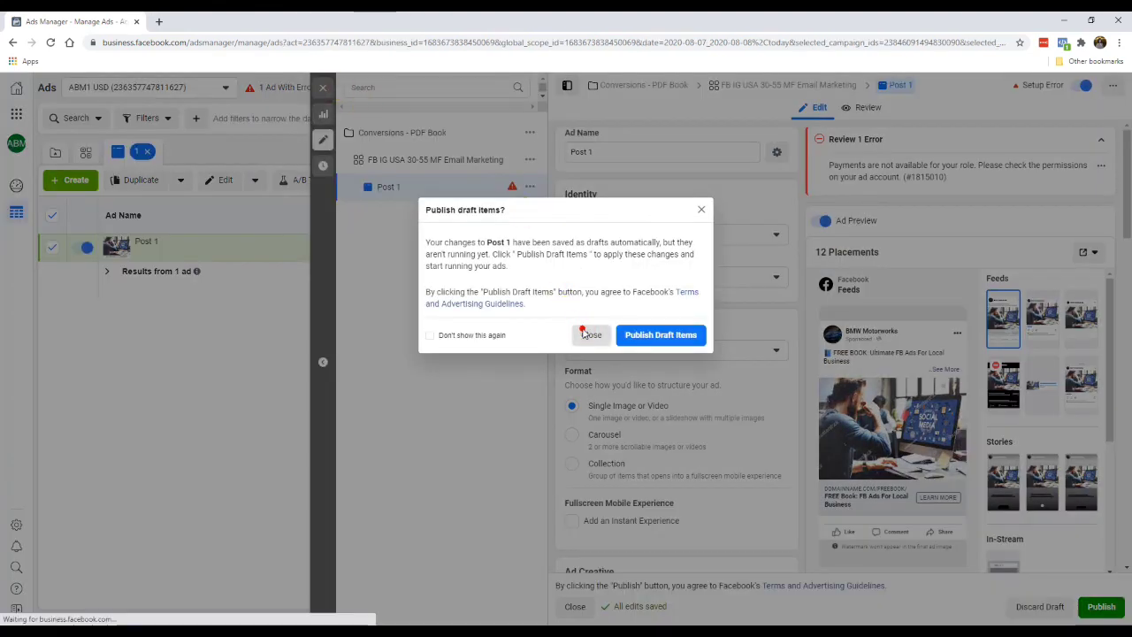